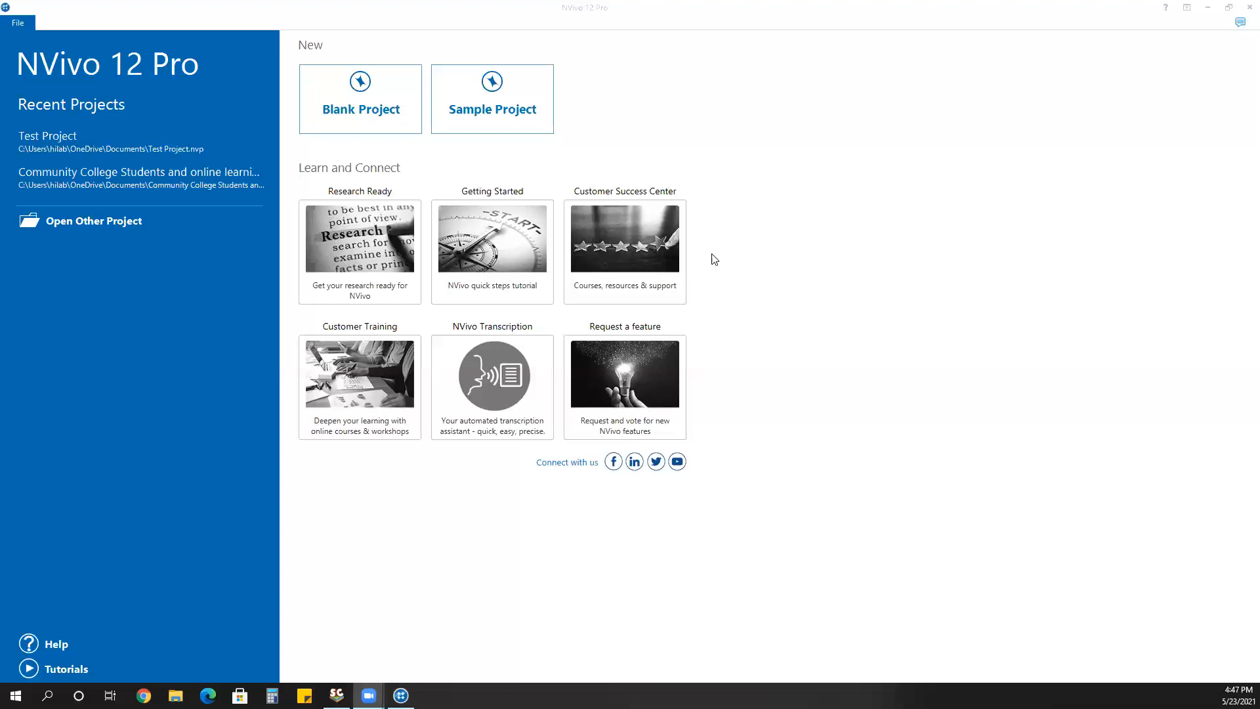
# Step: Create a blank project titled Test Sample and close its Quick Start Steps page
pyautogui.click(353, 101)
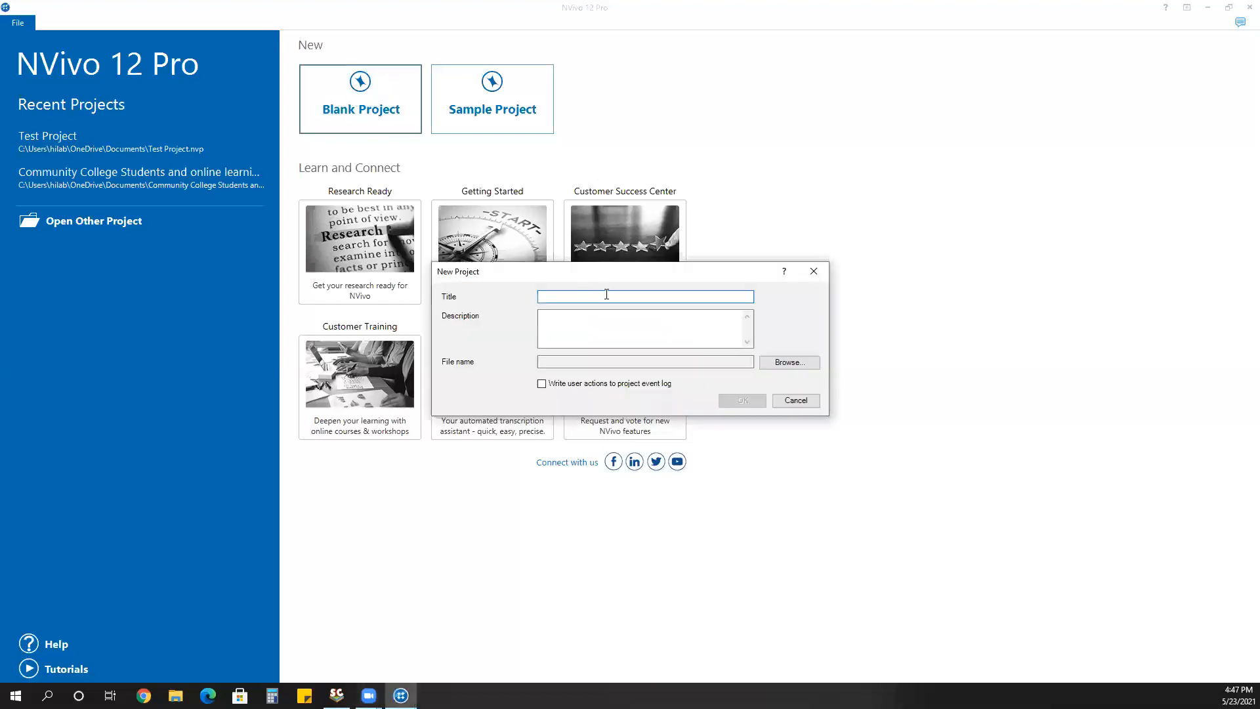
pyautogui.write('Test Sample')
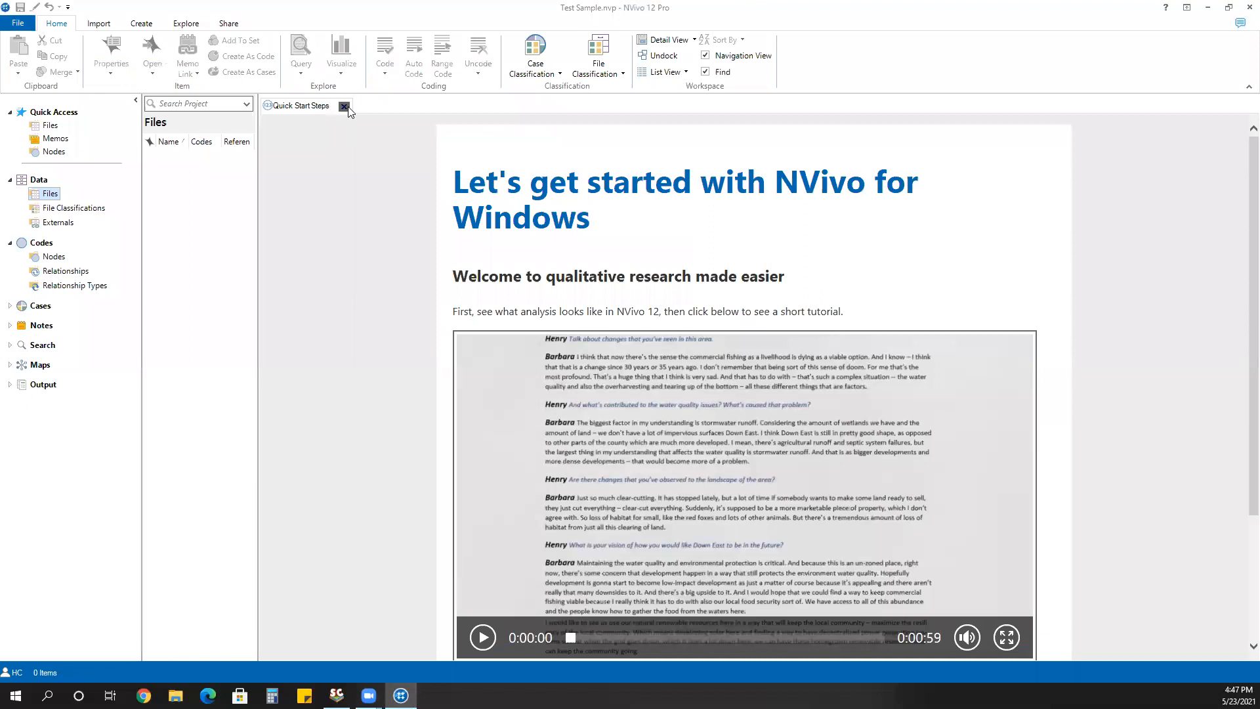
pyautogui.click(344, 106)
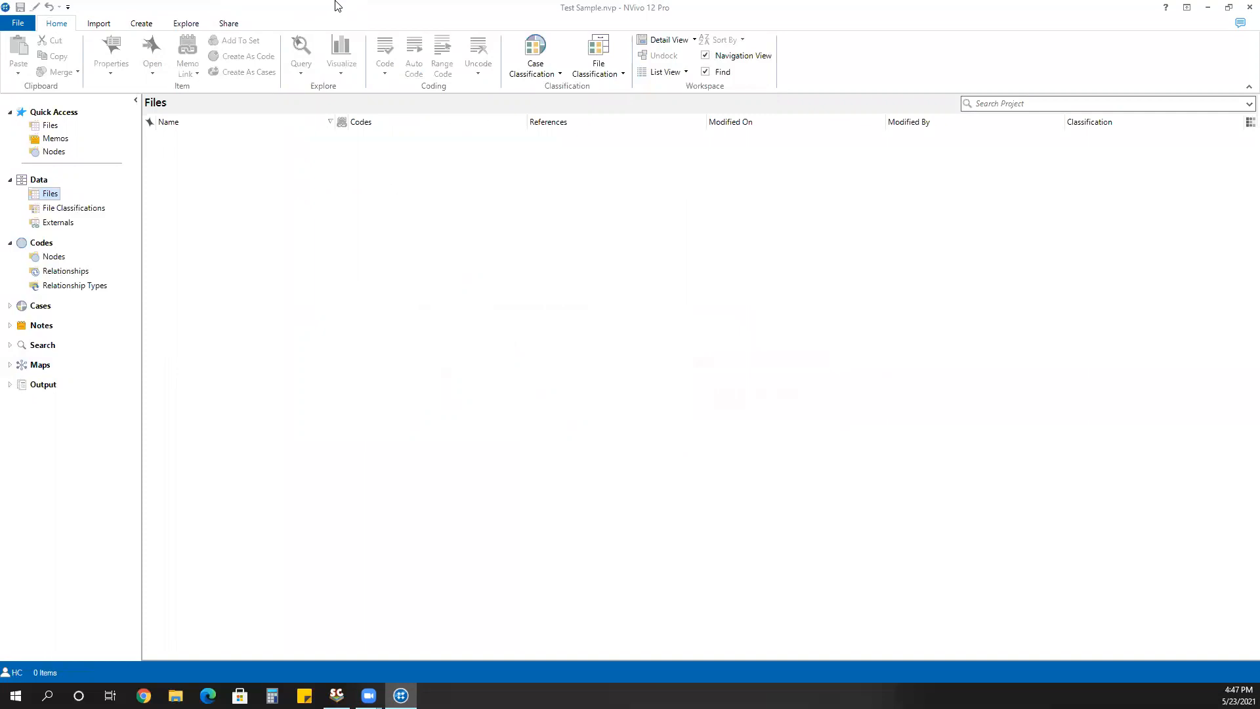
# Step: Import the 2006, 2007, 2019 and 2020 transformative learning article PDFs from the Articles for final paper folder, without creating cases
pyautogui.click(99, 25)
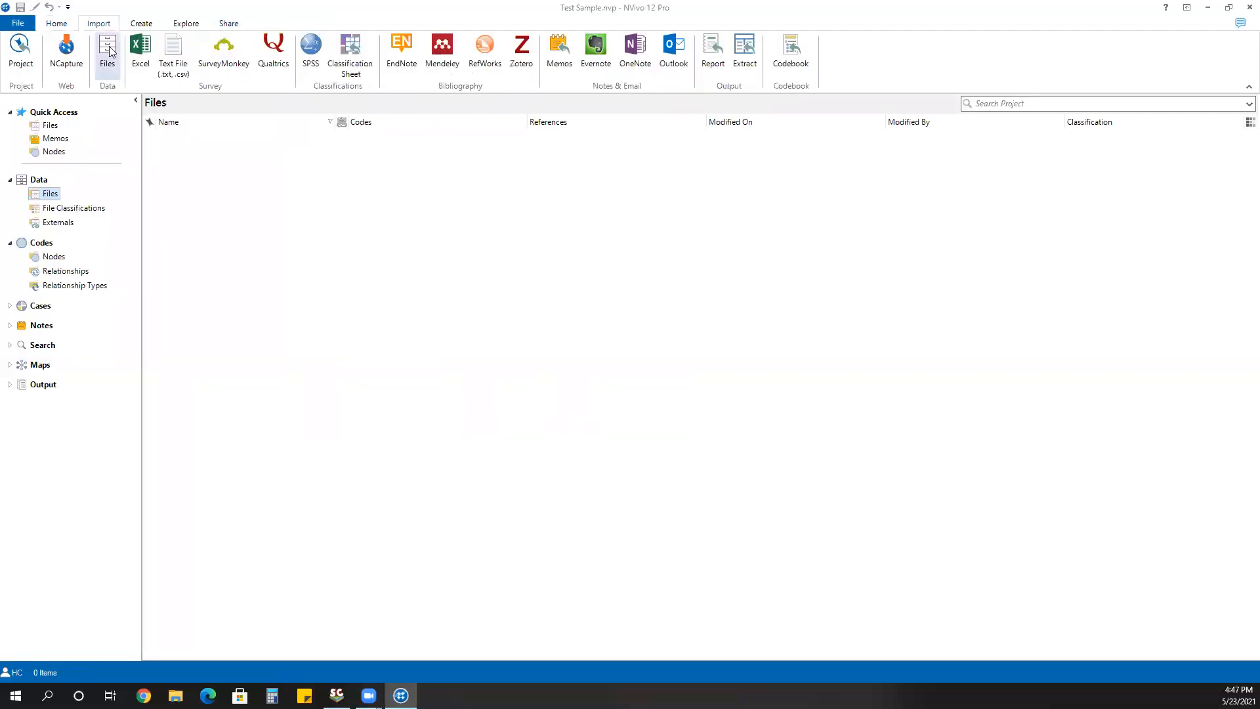
pyautogui.click(107, 51)
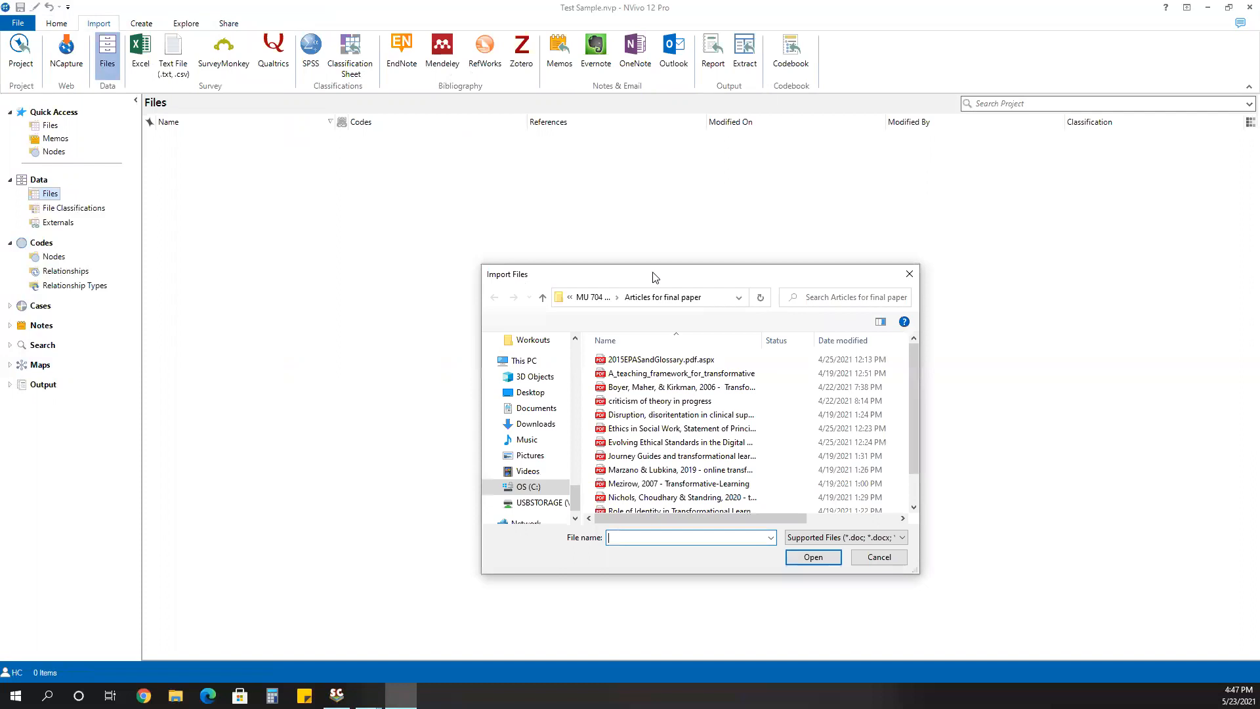
pyautogui.moveTo(655, 280); pyautogui.dragTo(612, 171)
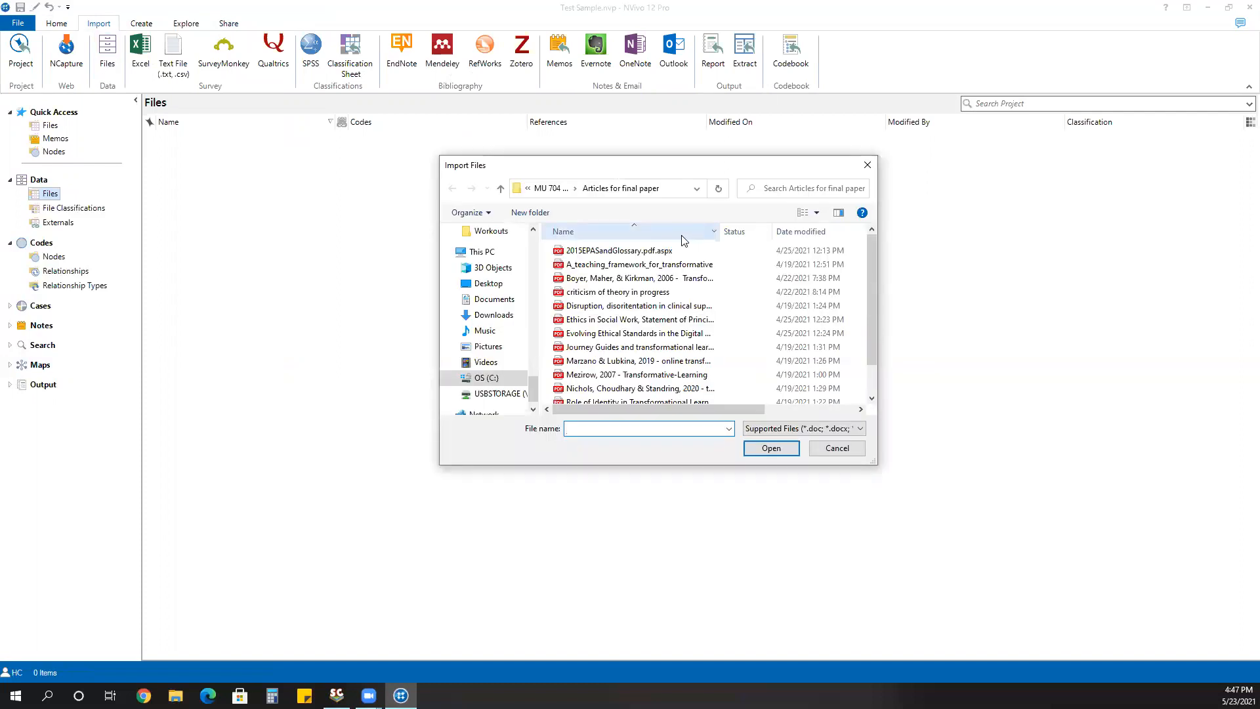
pyautogui.scroll(-1, 687, 329)
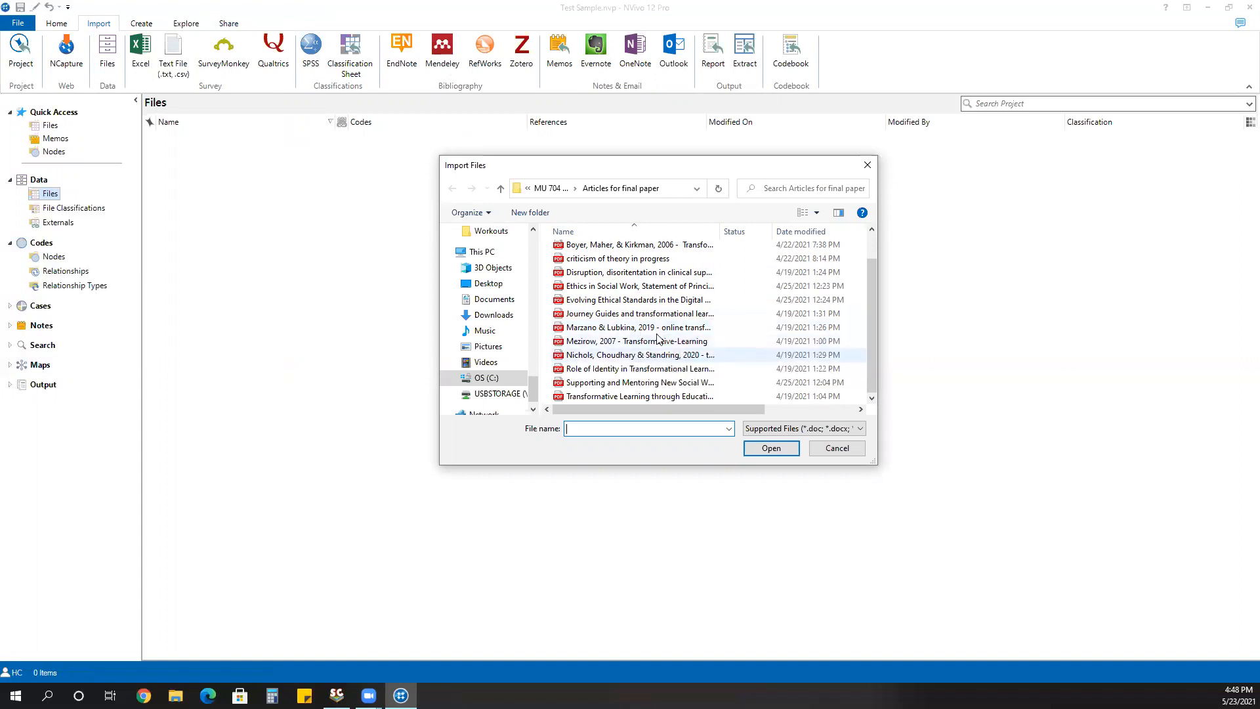
pyautogui.scroll(1, 764, 262)
pyautogui.click(746, 279)
pyautogui.scroll(-1, 747, 283)
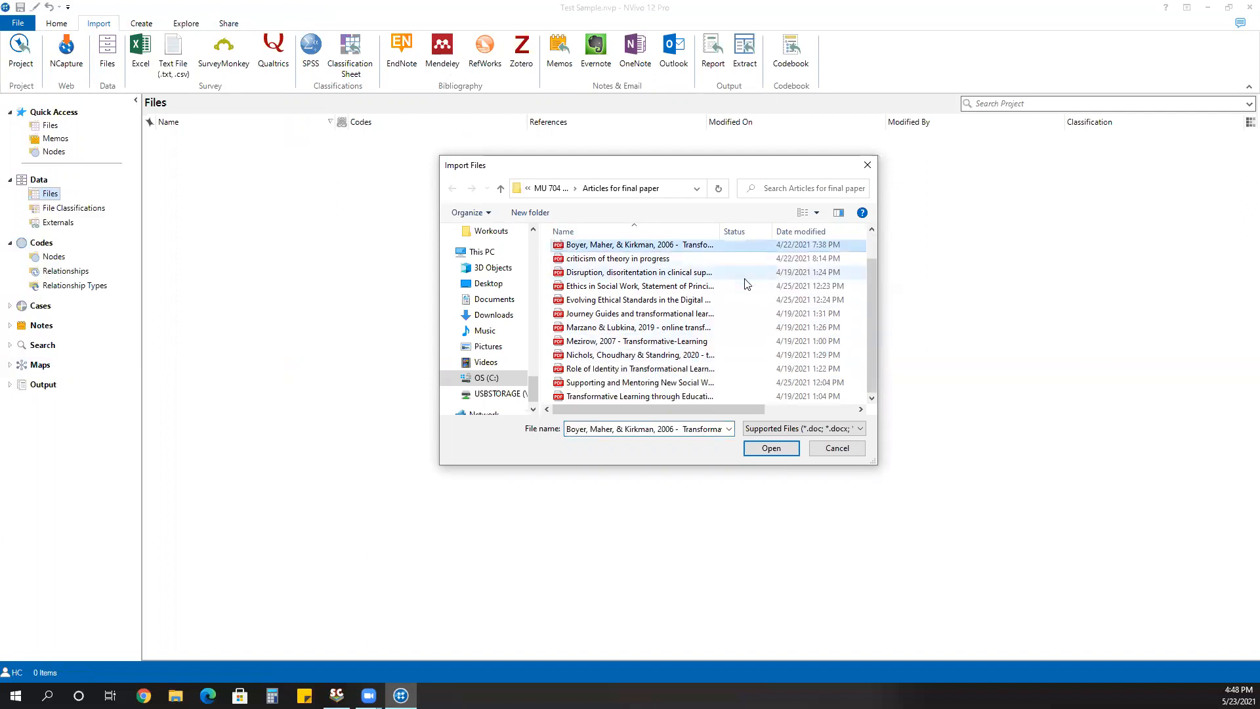
pyautogui.keyDown('ctrl'); pyautogui.click(722, 328); pyautogui.keyUp('ctrl')
pyautogui.keyDown('ctrl'); pyautogui.click(720, 338); pyautogui.keyUp('ctrl')
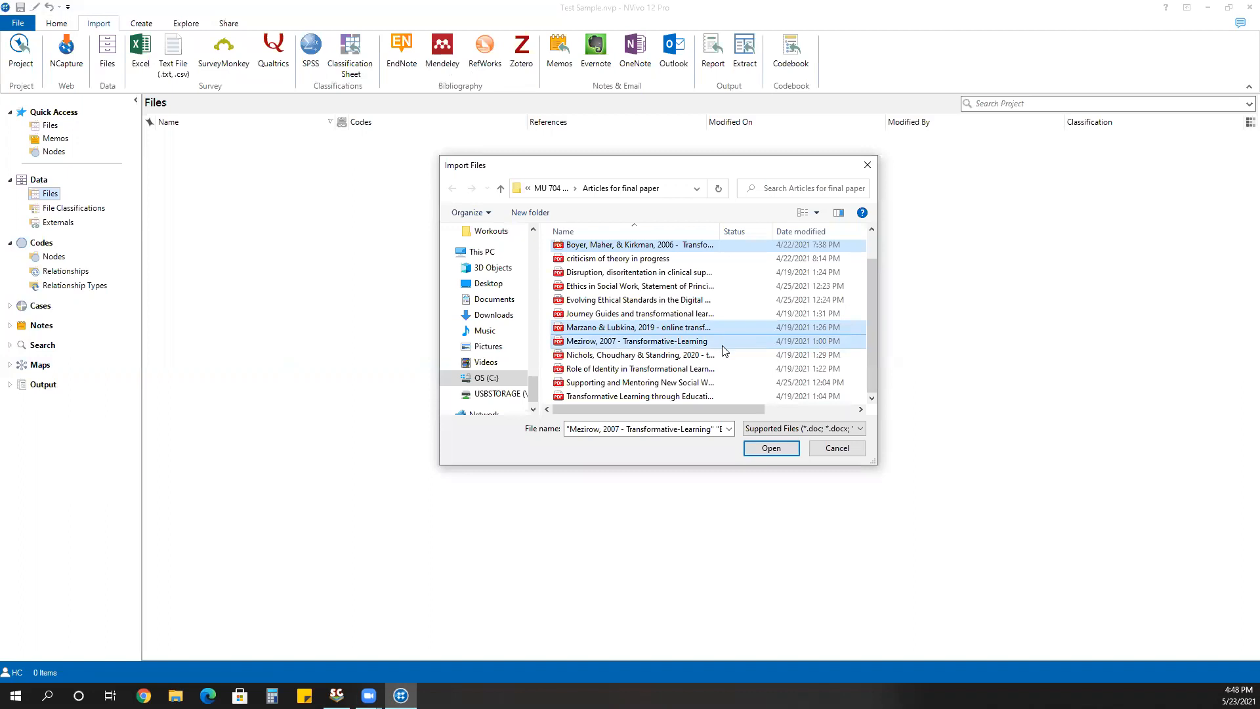
pyautogui.keyDown('ctrl'); pyautogui.click(720, 354); pyautogui.keyUp('ctrl')
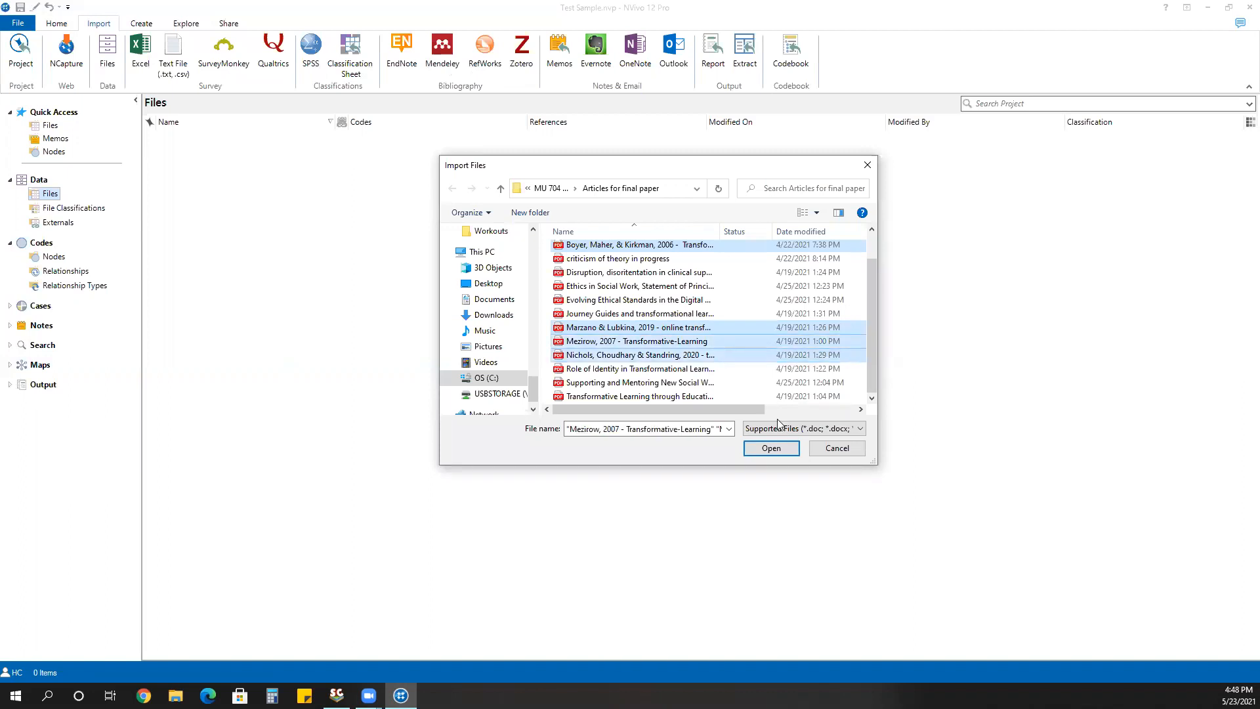
pyautogui.click(774, 450)
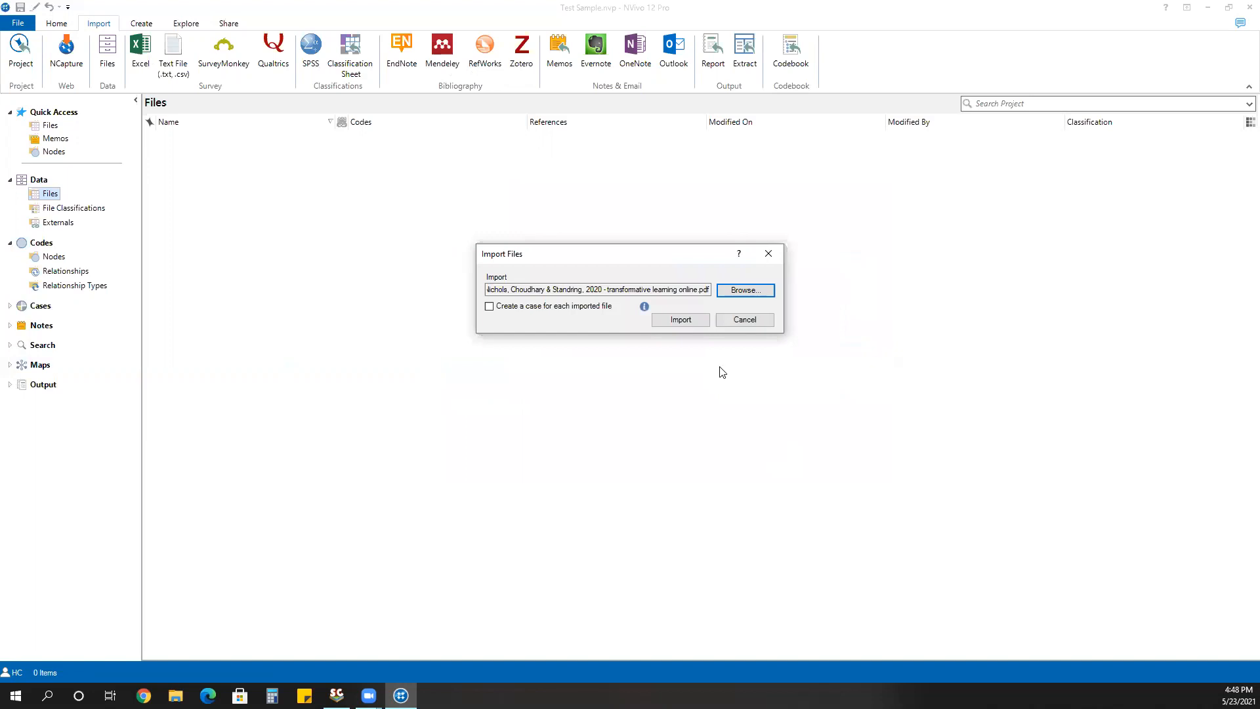
pyautogui.click(681, 321)
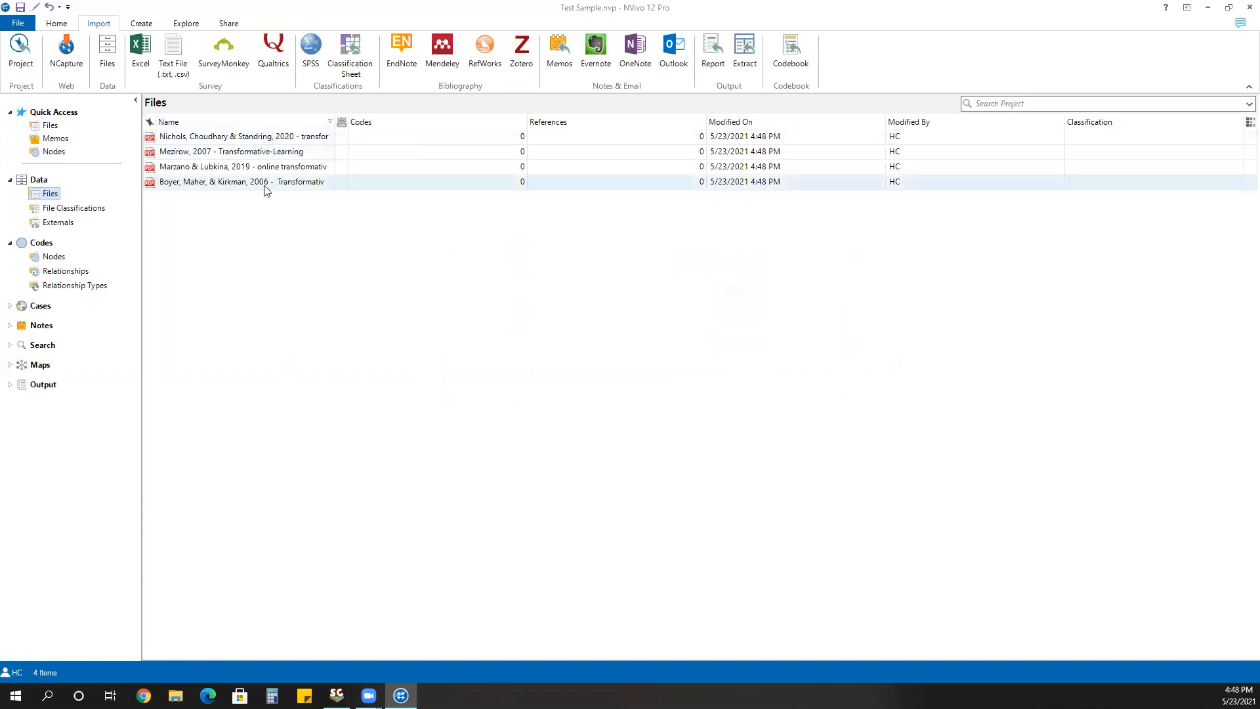
# Step: Open the imported 2020 article on transformative learning online and select its title text on the first page
pyautogui.doubleClick(269, 139)
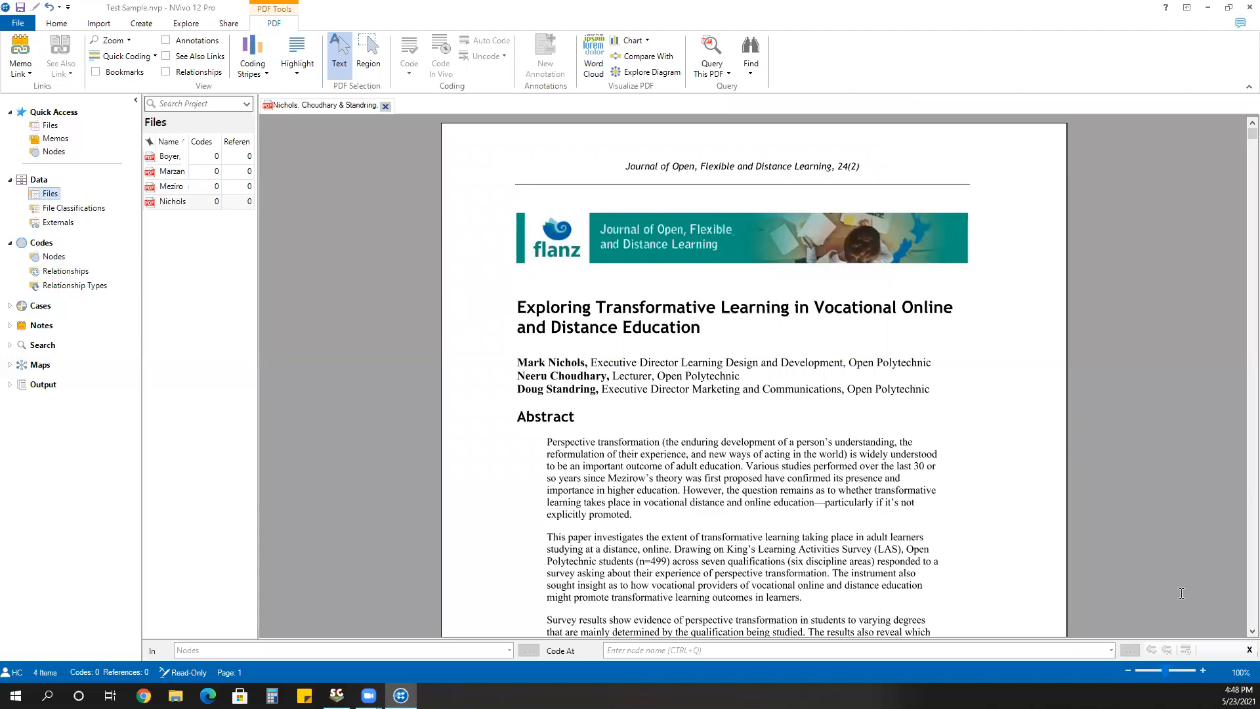
pyautogui.scroll(-5, 970, 273)
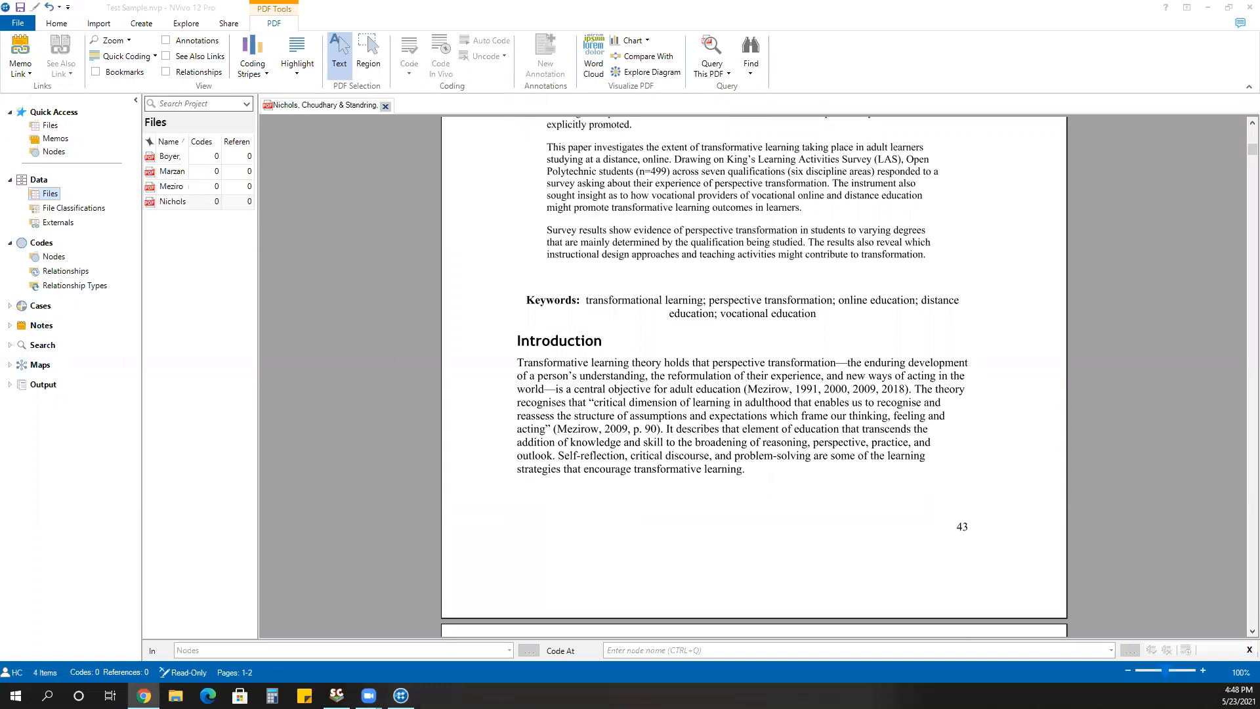
pyautogui.scroll(5, 553, 342)
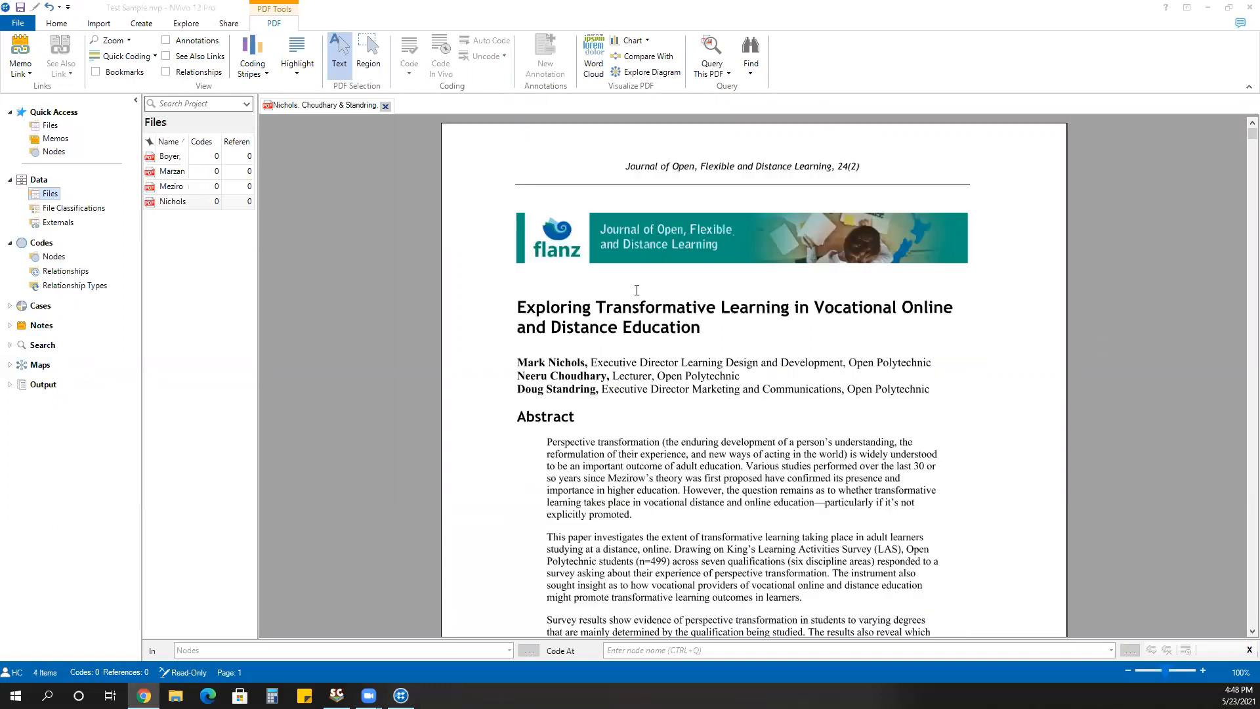
pyautogui.moveTo(507, 303); pyautogui.dragTo(1066, 320)
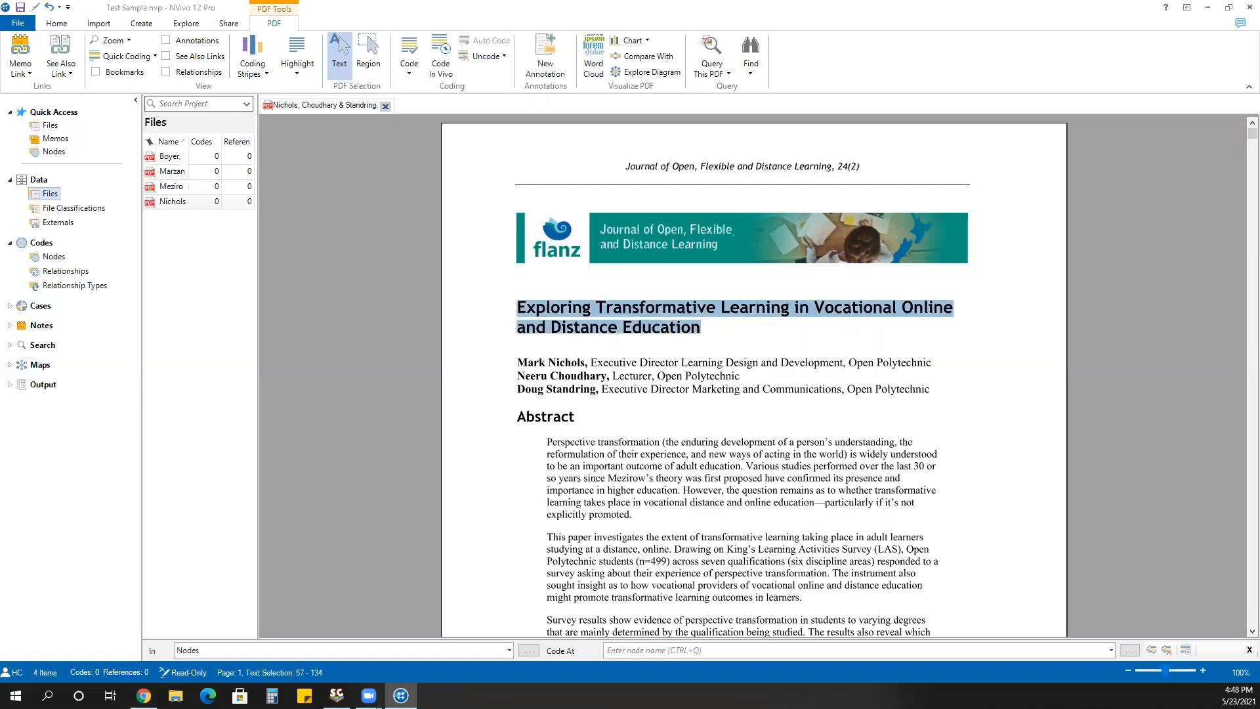
pyautogui.hotkey('alt', 'Tab')
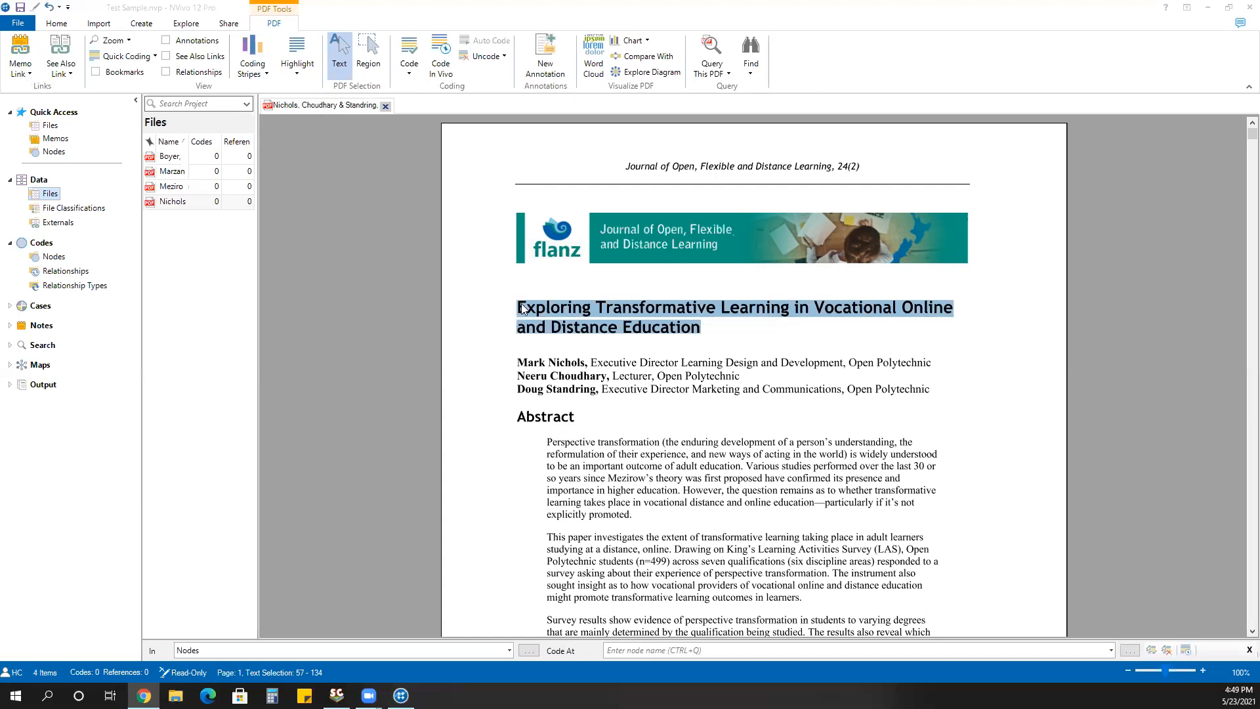
# Step: Link the article to a new memo named with the three authors' surnames followed by 2020
pyautogui.click(27, 76)
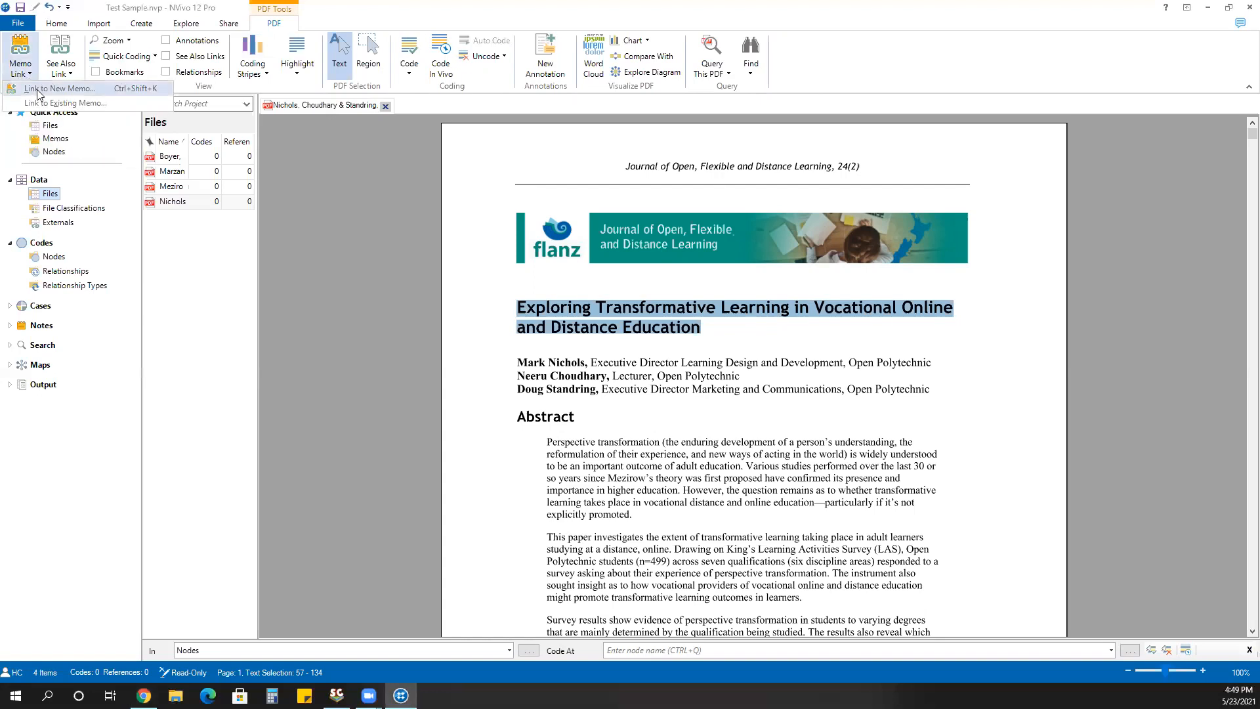
pyautogui.click(37, 90)
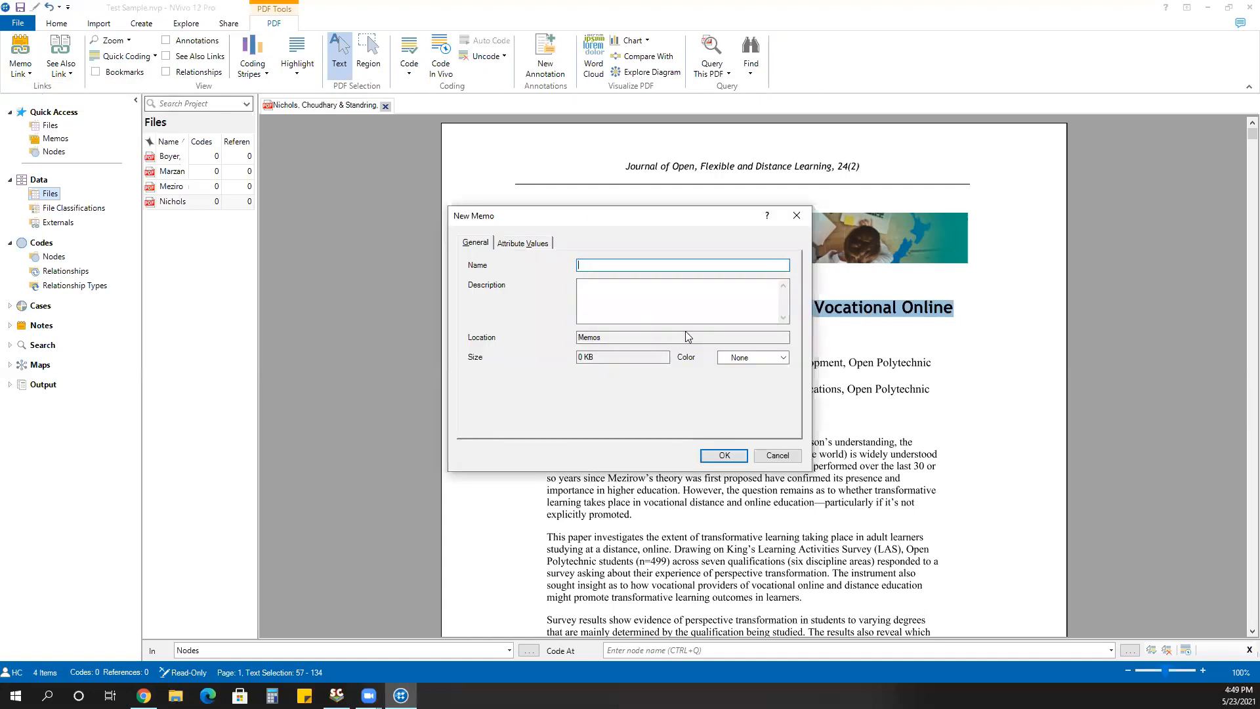
pyautogui.write('Nichols, Choudhary & Standir')
pyautogui.moveTo(534, 222); pyautogui.dragTo(175, 208)
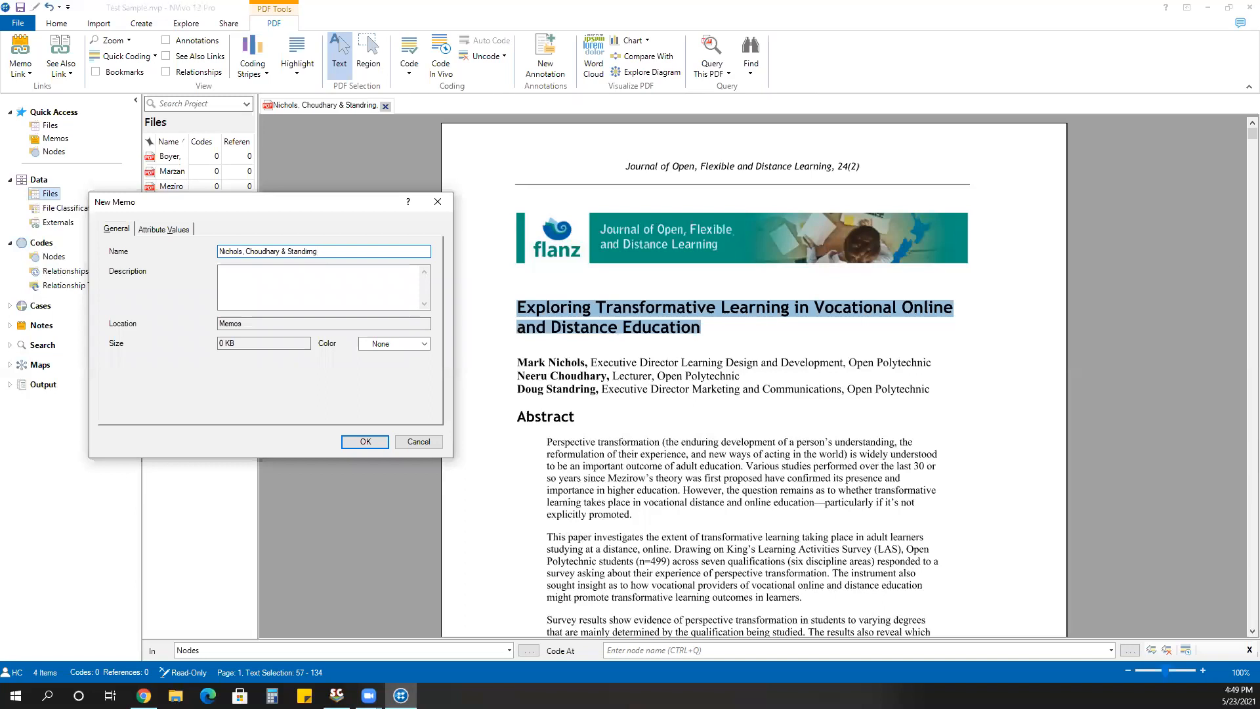
pyautogui.hotkey('alt', 'Tab')
pyautogui.hotkey('alt', 'Tab')
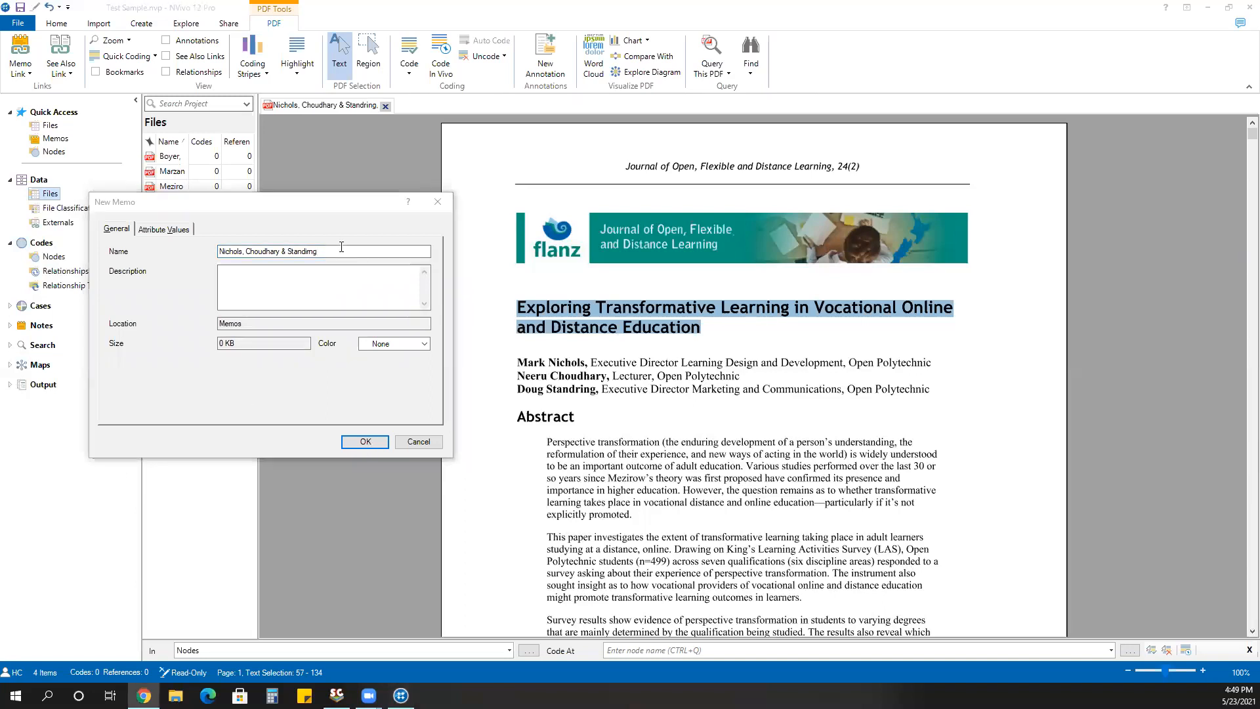
pyautogui.write(', 20')
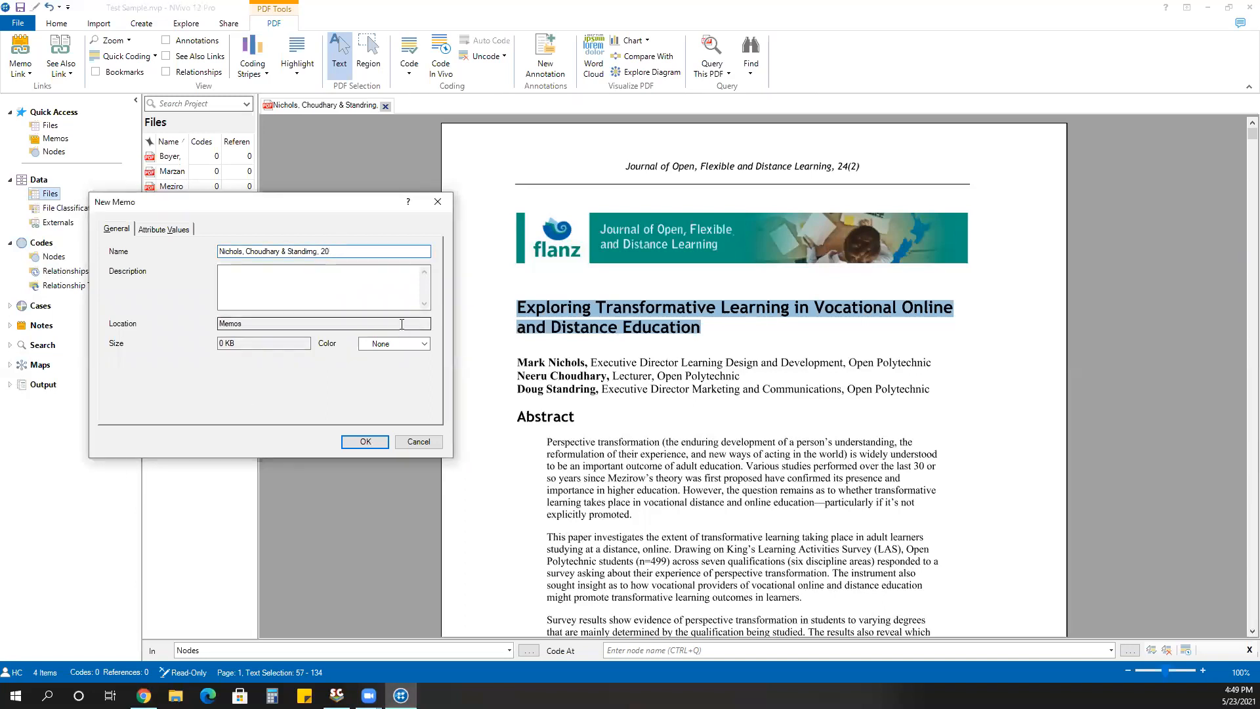
pyautogui.write('20')
pyautogui.click(372, 442)
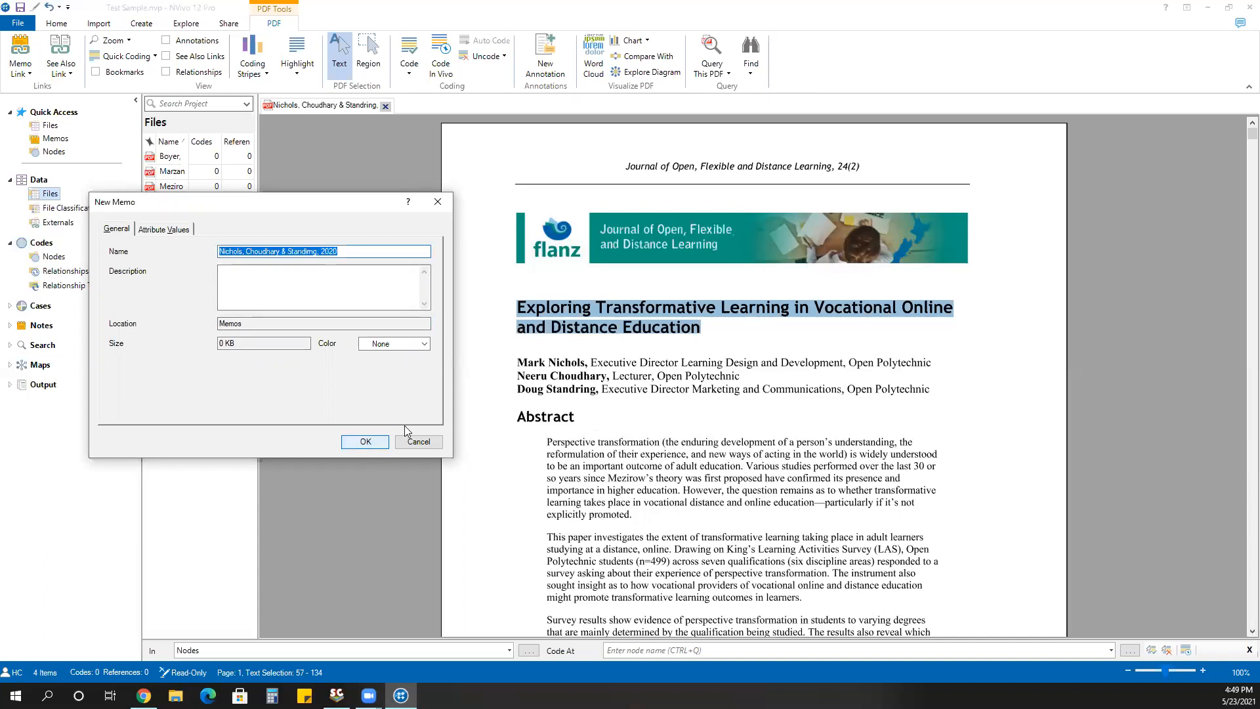
pyautogui.click(367, 444)
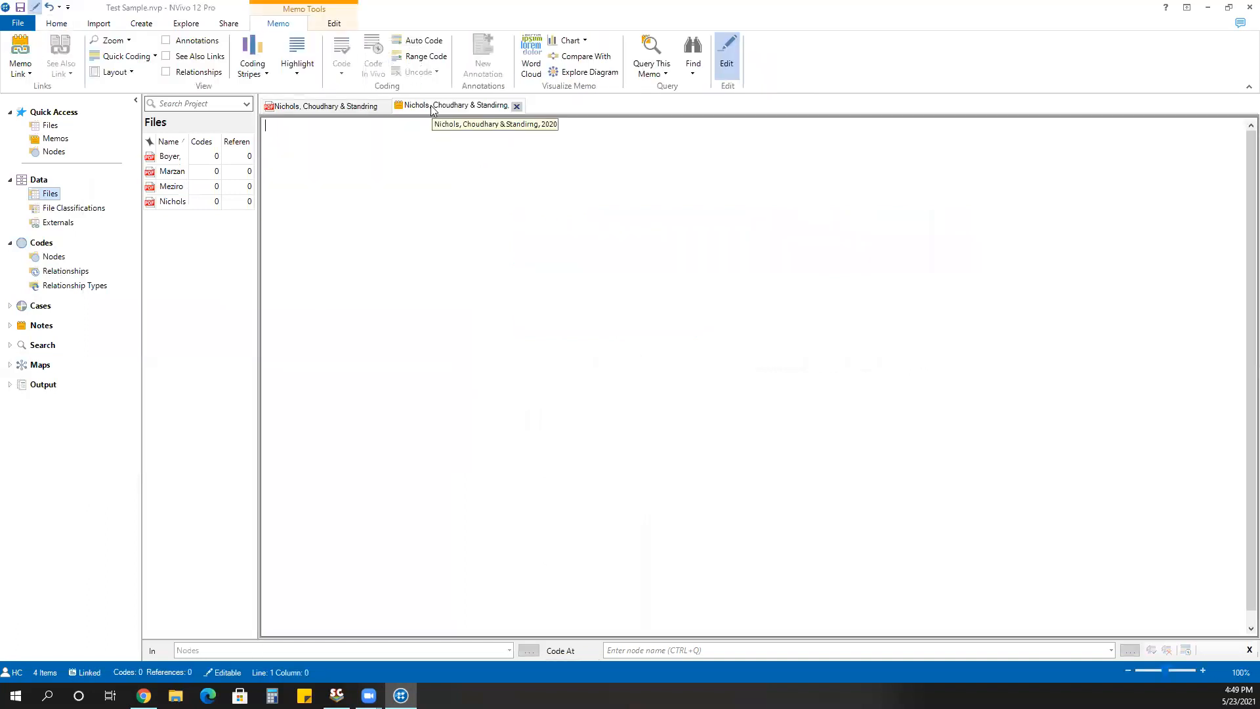
# Step: Enter the authors' surnames followed by ".....the whole citation" as the memo's first line, with a blank line below it
pyautogui.click(344, 112)
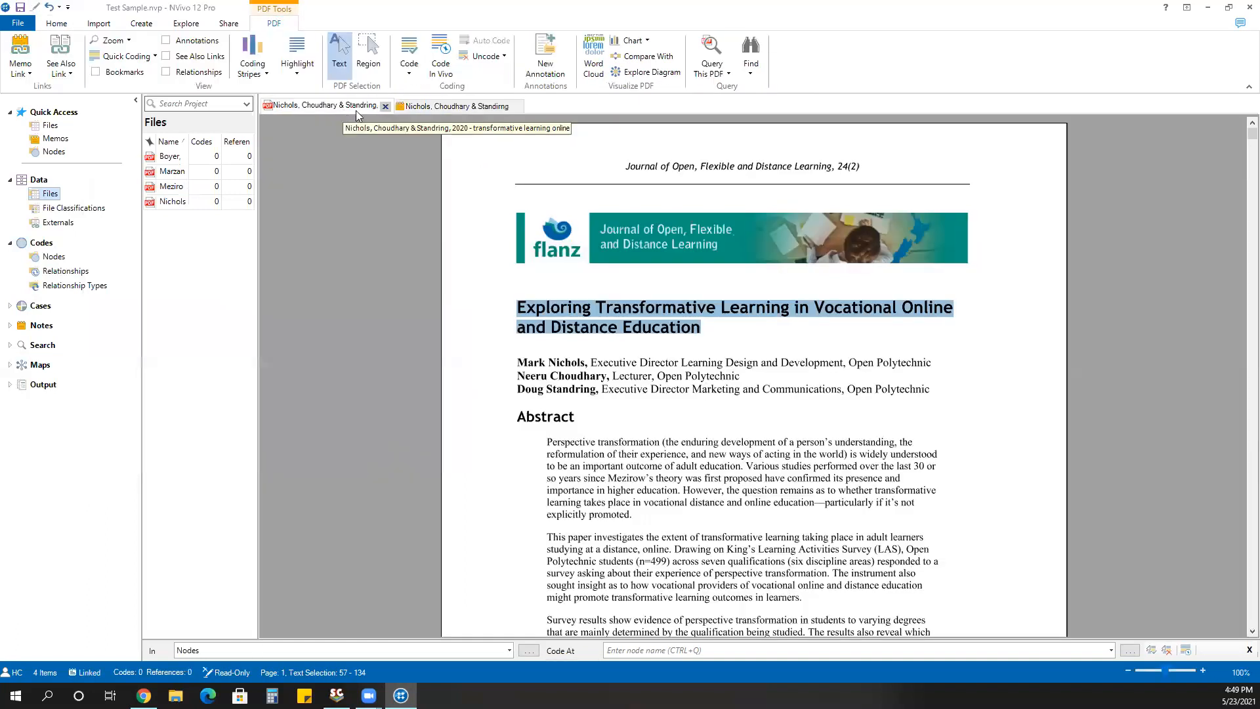
pyautogui.click(425, 107)
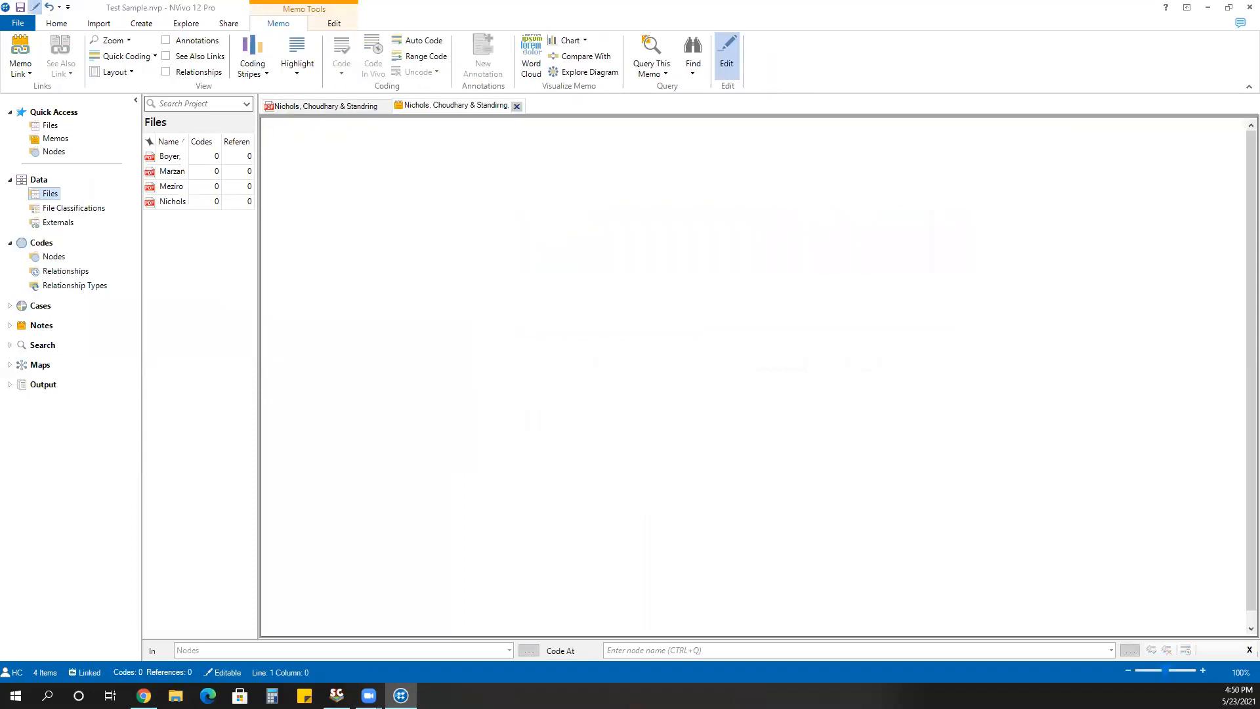
pyautogui.hotkey('alt', 'Tab')
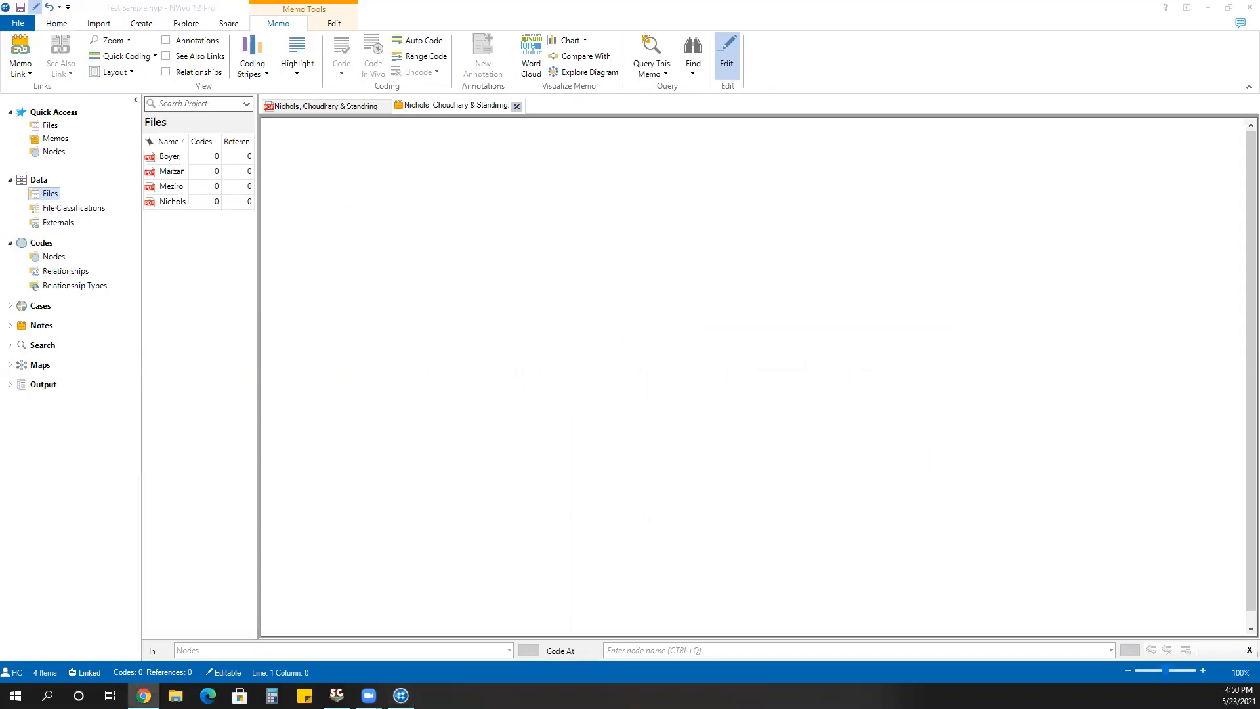
pyautogui.click(378, 253)
pyautogui.write('Nicho')
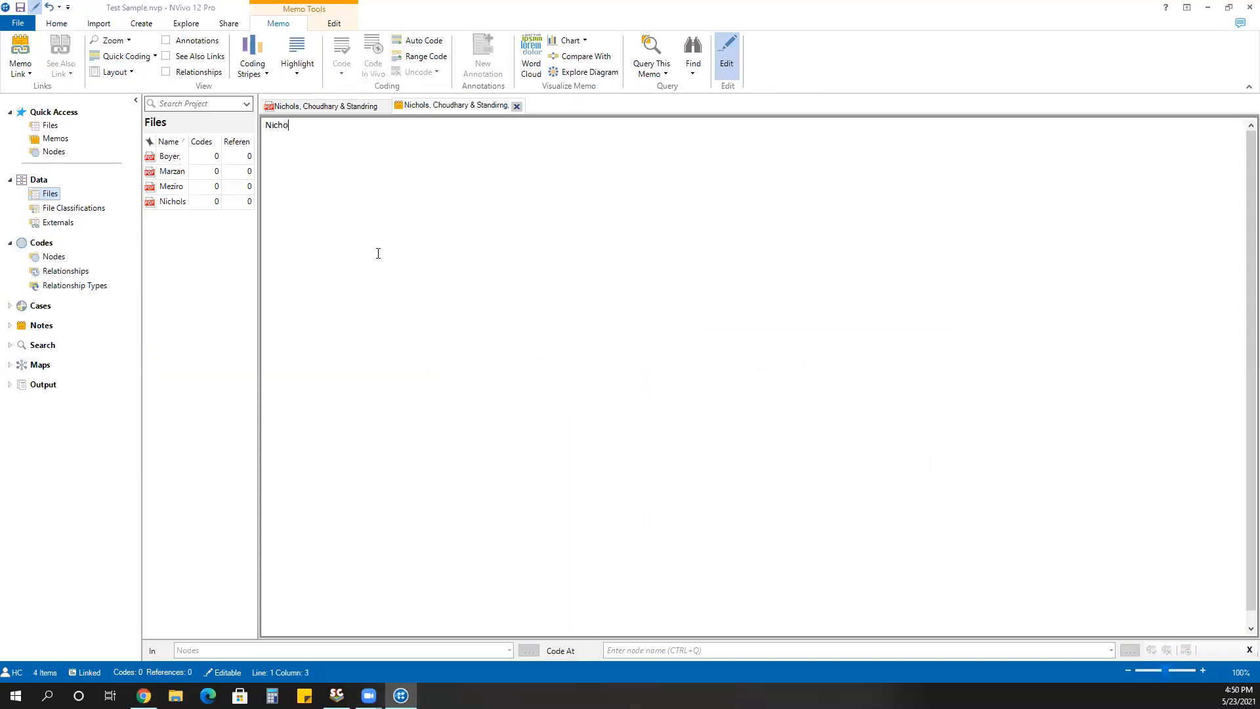
pyautogui.write('ls, Choudhary & Stn')
pyautogui.write('ndring.....the whole citation')
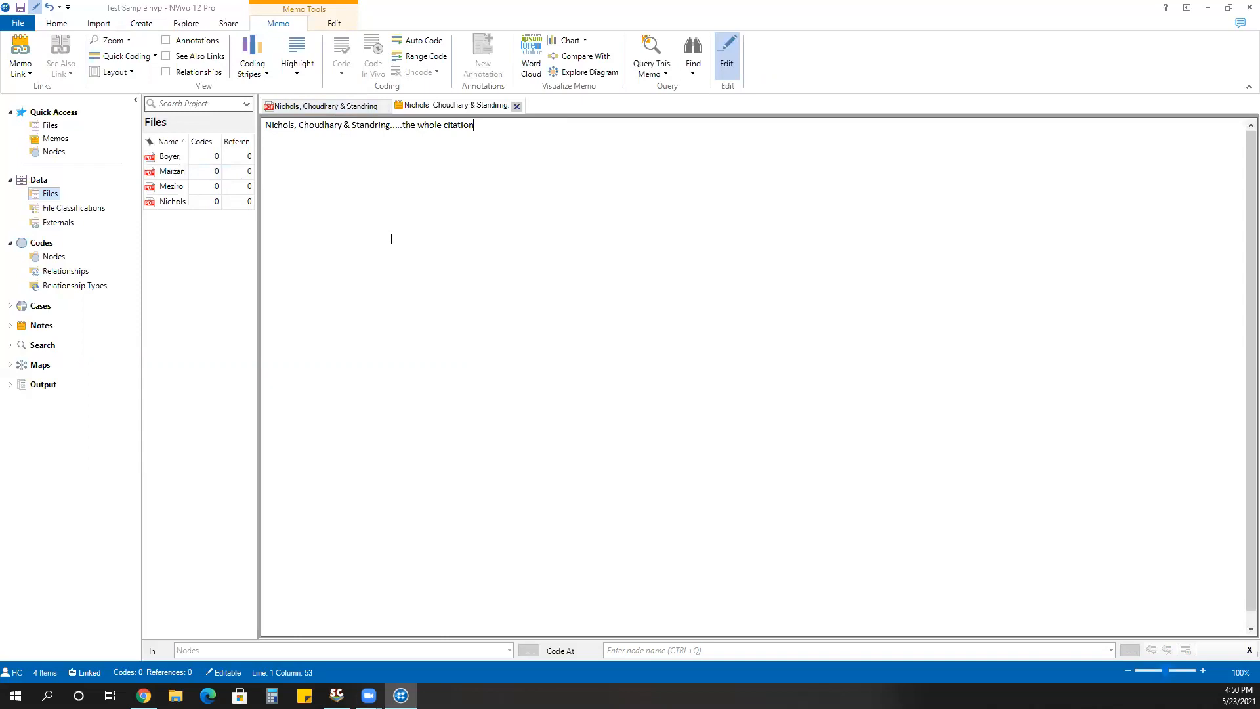
pyautogui.press('Return')
pyautogui.press('Return')
# Step: Copy the article's abstract and keywords from the PDF and paste them below the citation in the linked memo
pyautogui.click(346, 107)
pyautogui.scroll(-3, 558, 277)
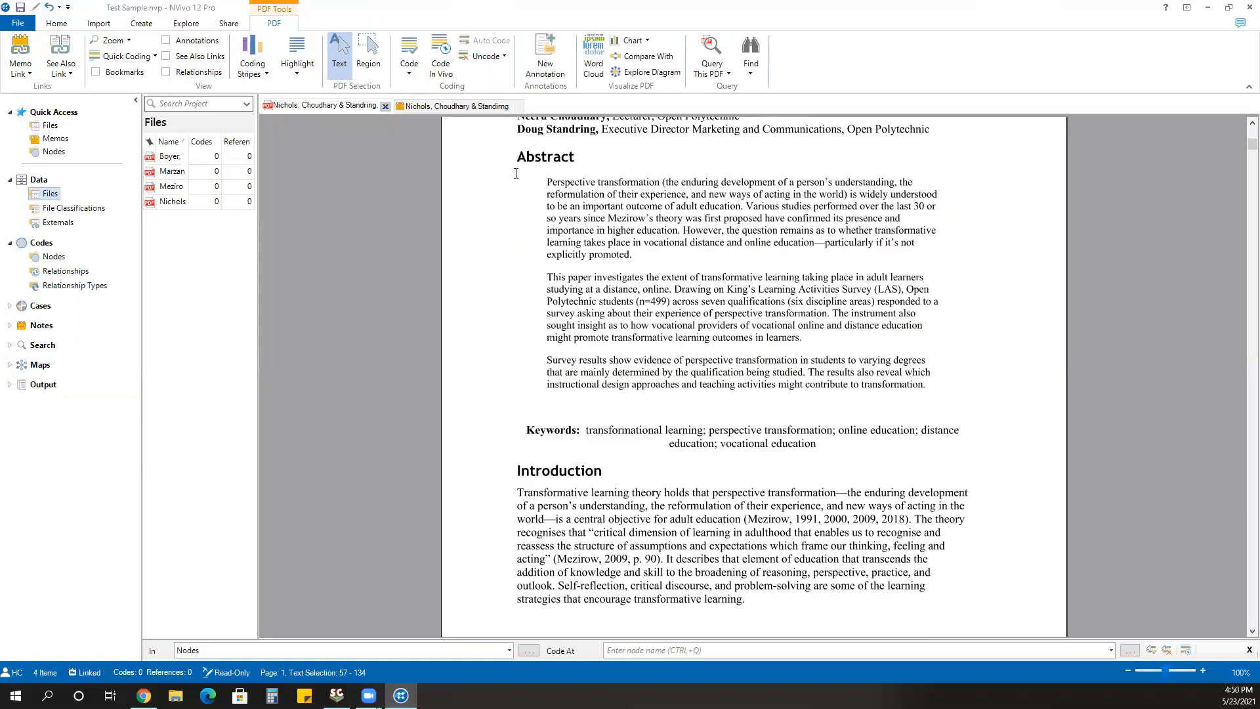
pyautogui.moveTo(518, 156); pyautogui.dragTo(840, 455)
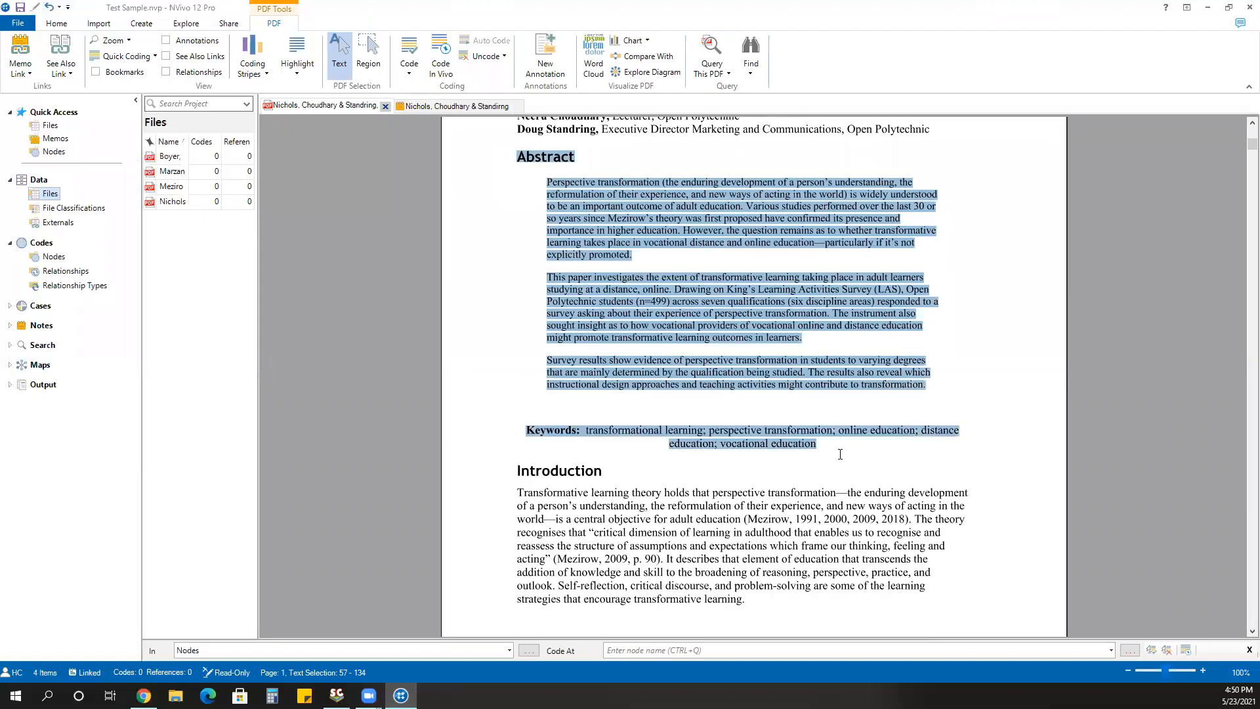
pyautogui.rightClick(788, 347)
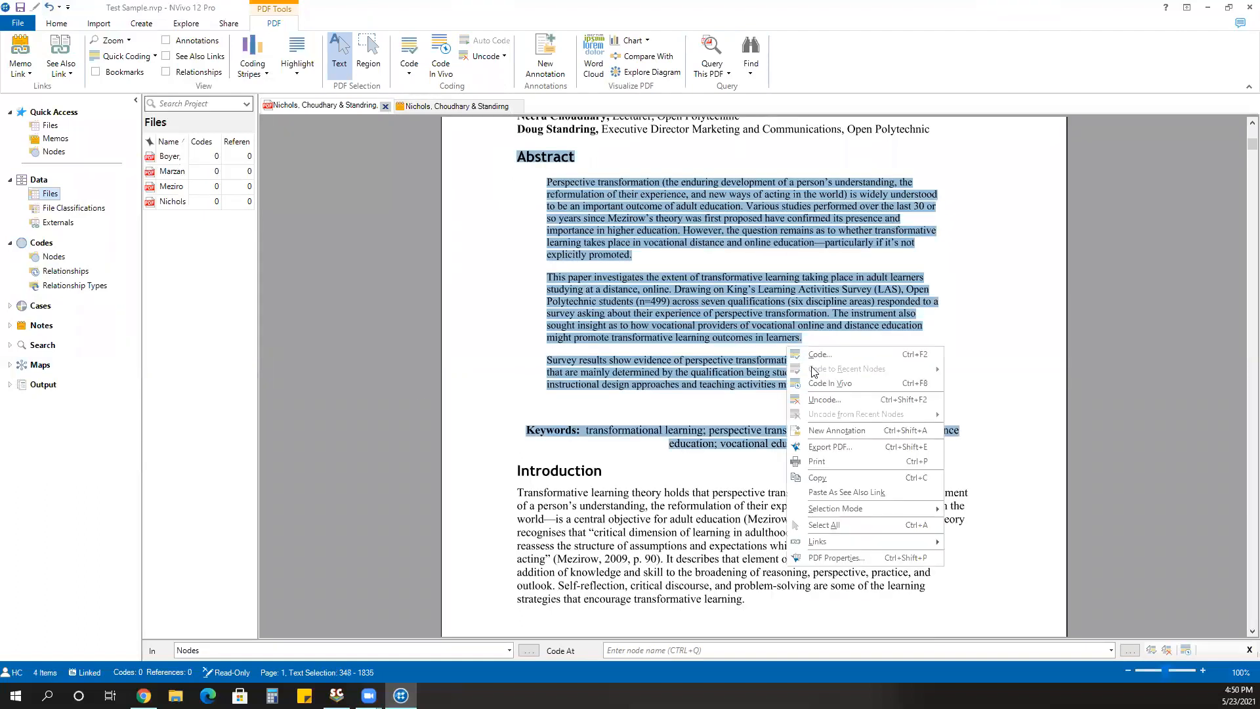
pyautogui.click(817, 478)
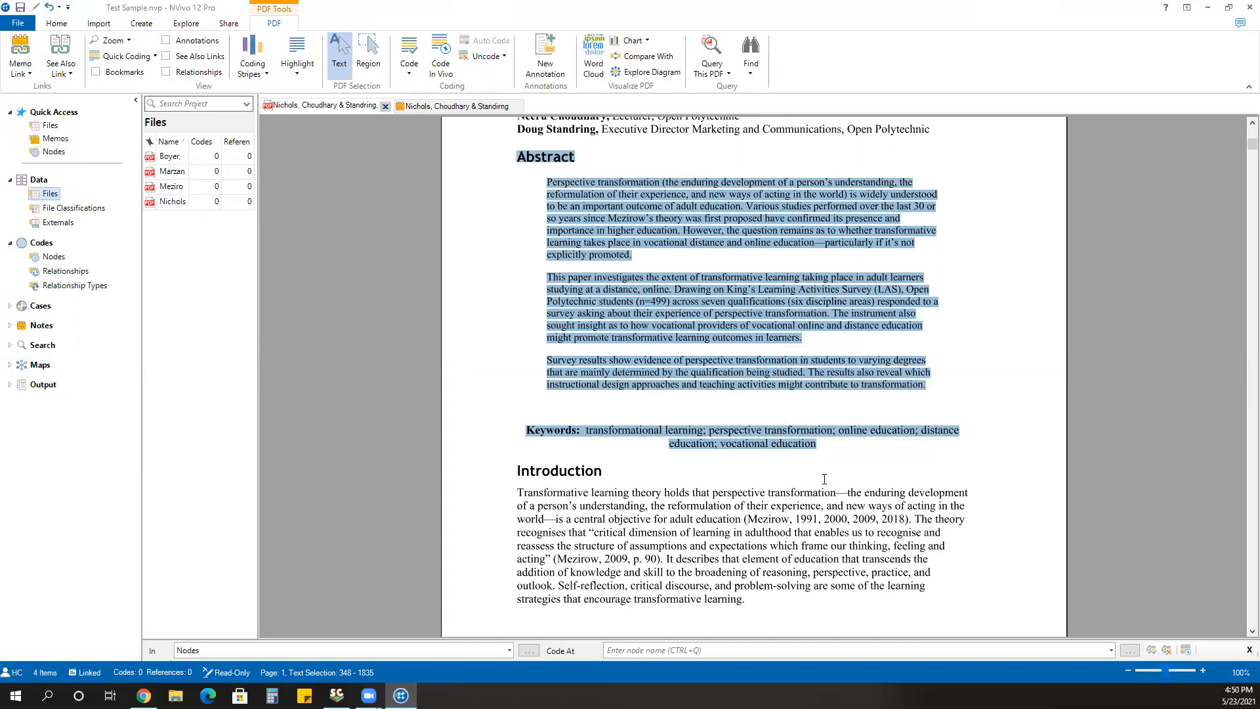
pyautogui.click(453, 105)
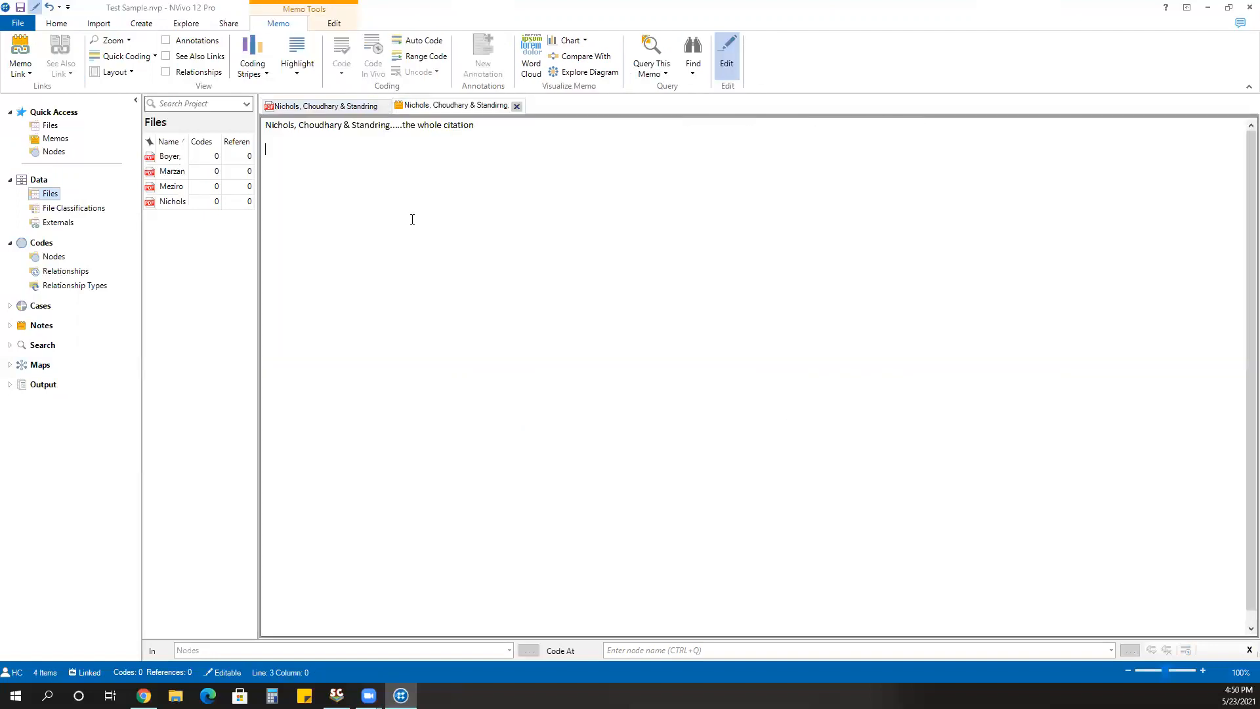
pyautogui.rightClick(412, 219)
pyautogui.click(457, 394)
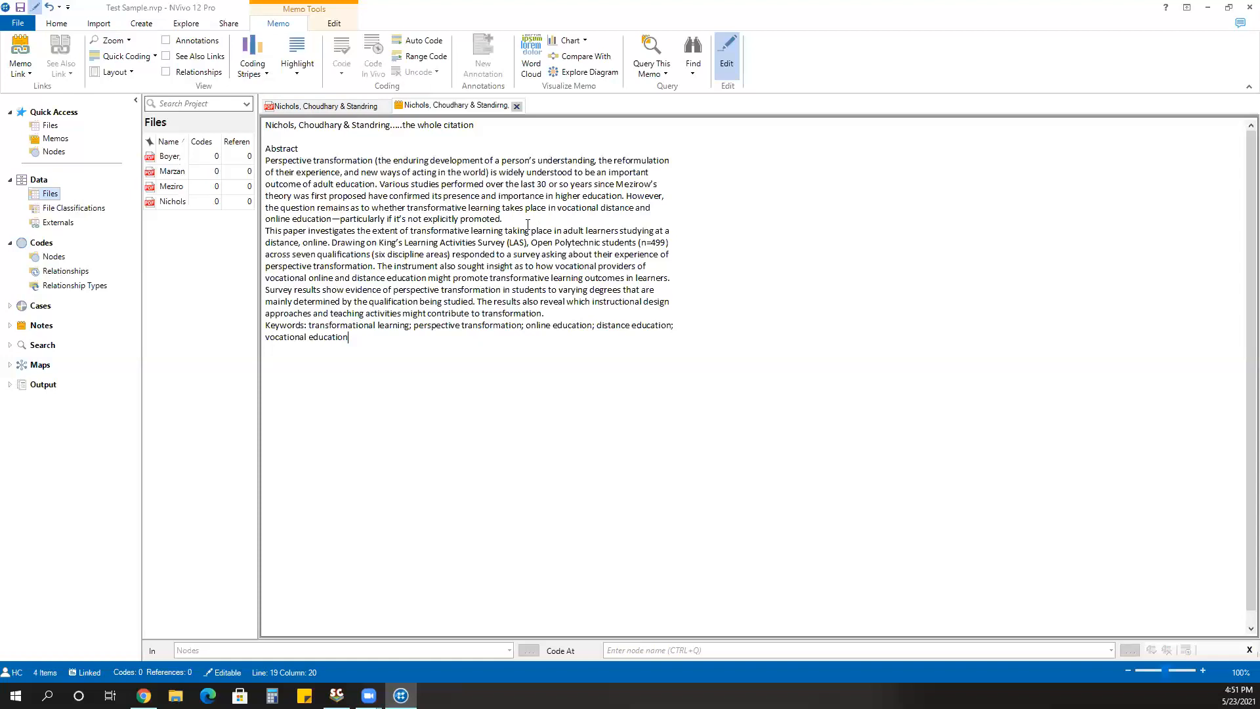
# Step: Return to the article PDF and display coding stripes for recent coding
pyautogui.click(327, 107)
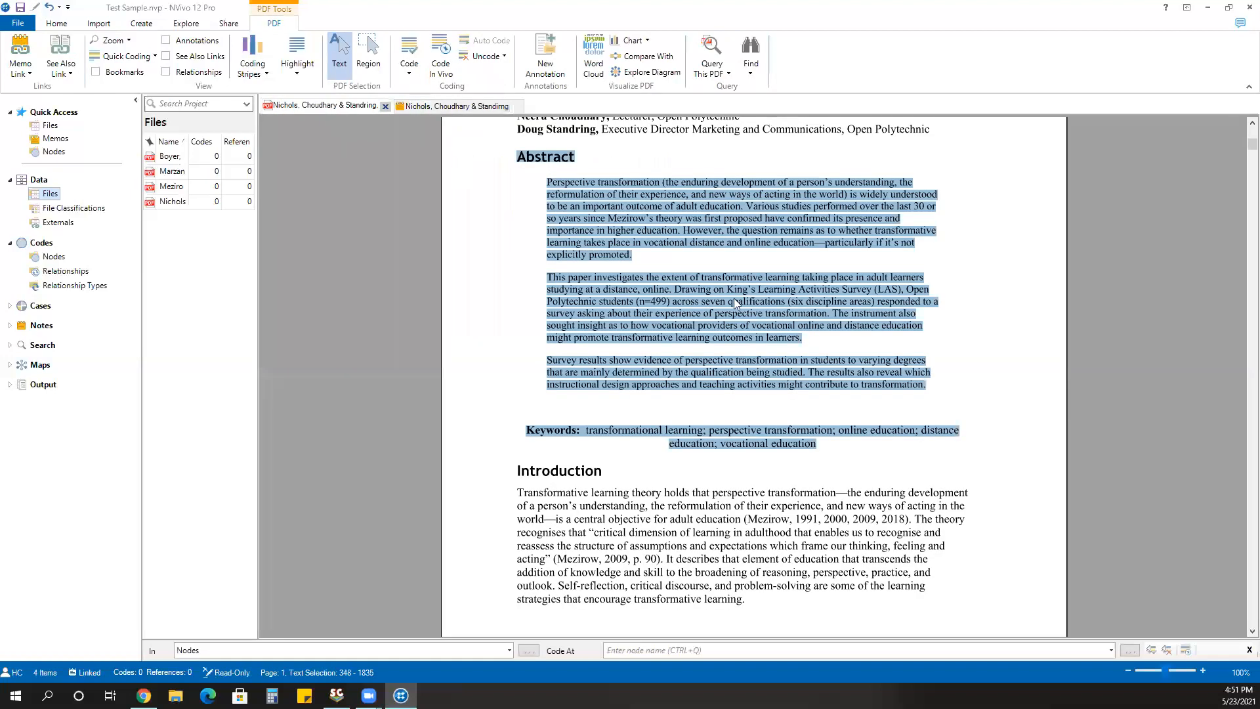
pyautogui.click(255, 58)
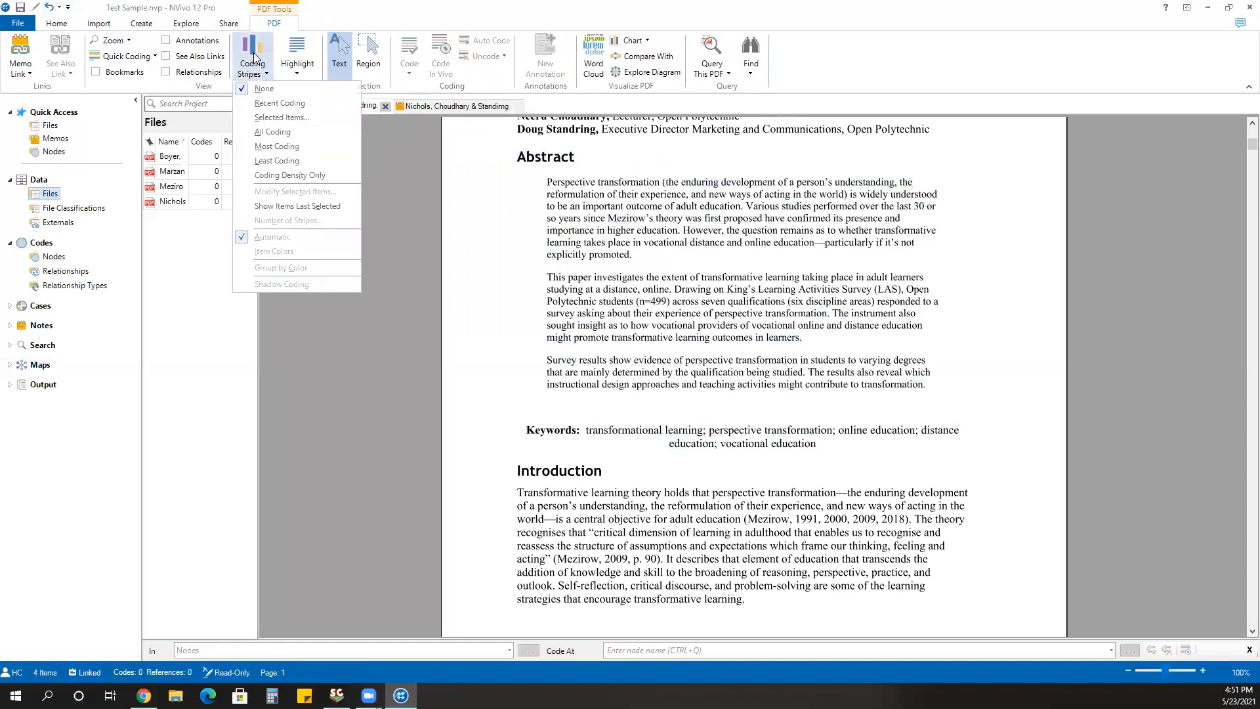
pyautogui.click(272, 104)
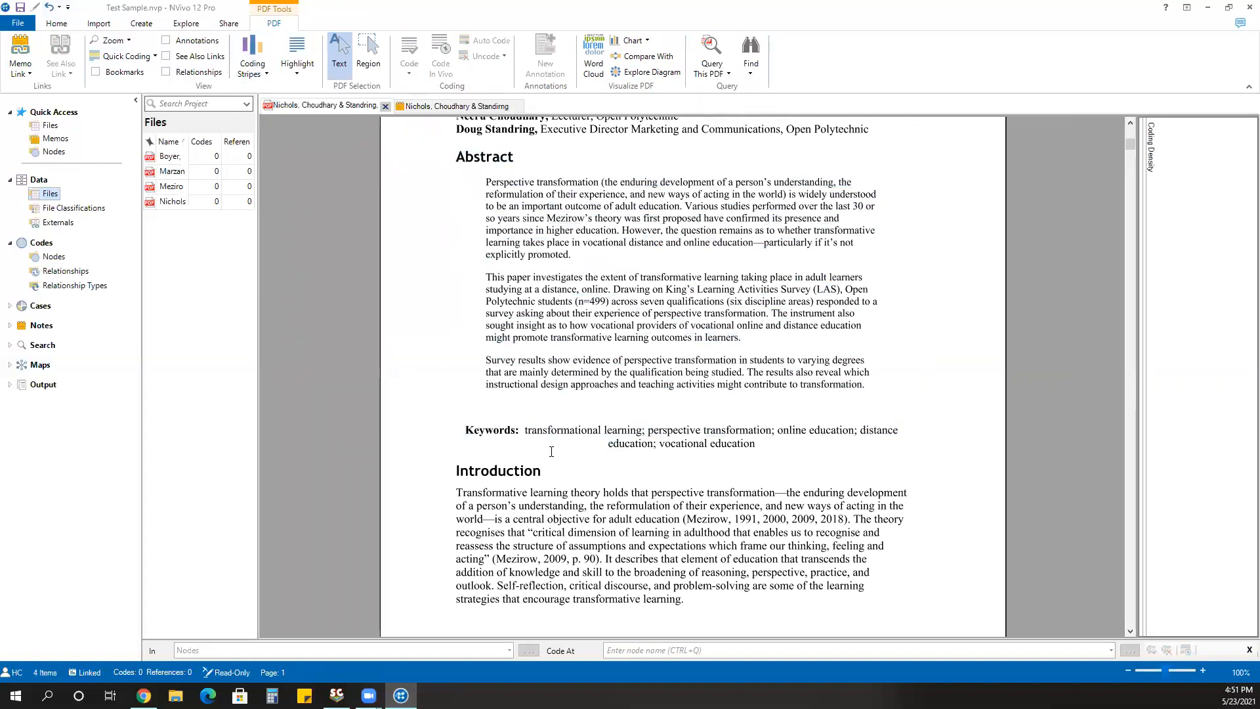
# Step: Select the Introduction's first paragraph for coding and create a top-level node named "Transformative Learning Theory"
pyautogui.scroll(-3, 530, 407)
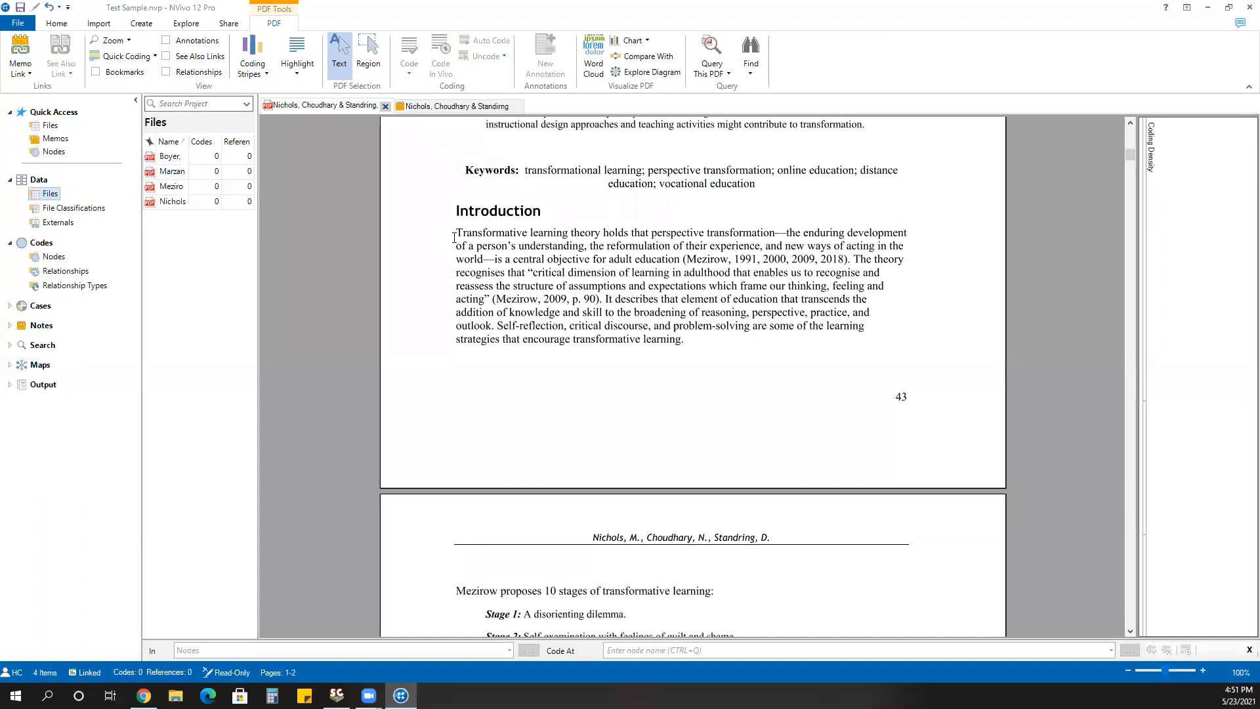
pyautogui.moveTo(455, 233); pyautogui.dragTo(718, 347)
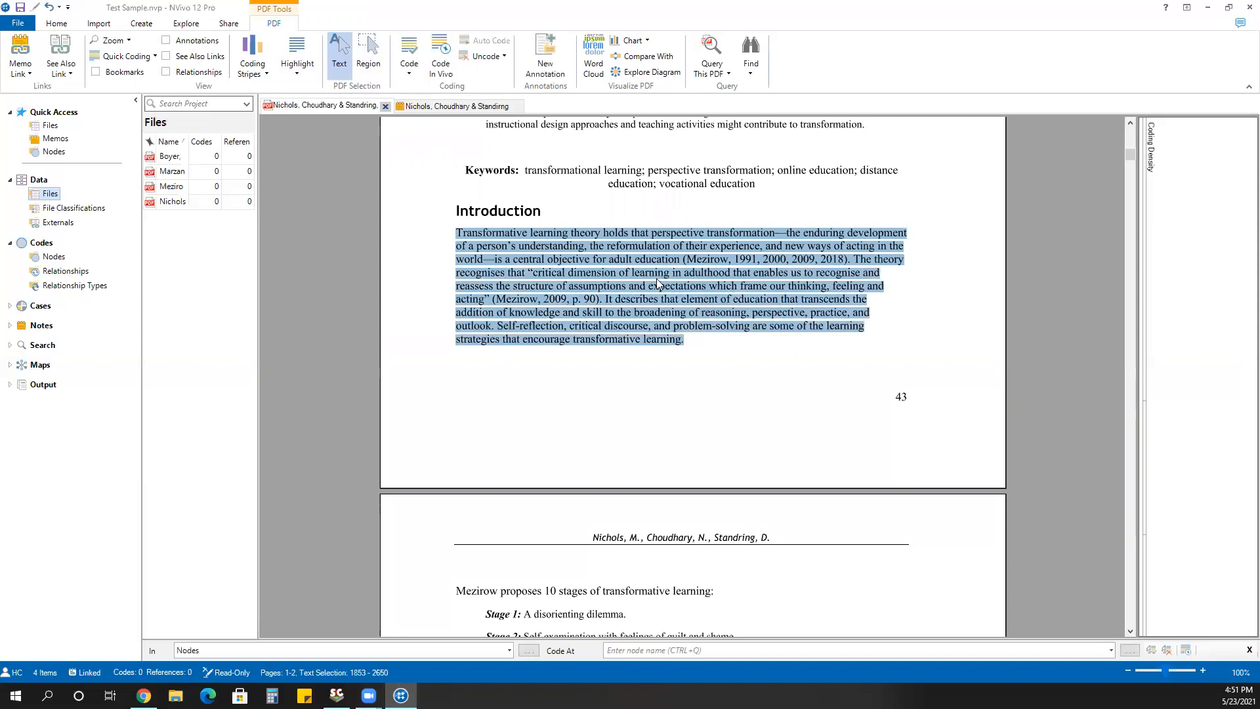
pyautogui.rightClick(623, 275)
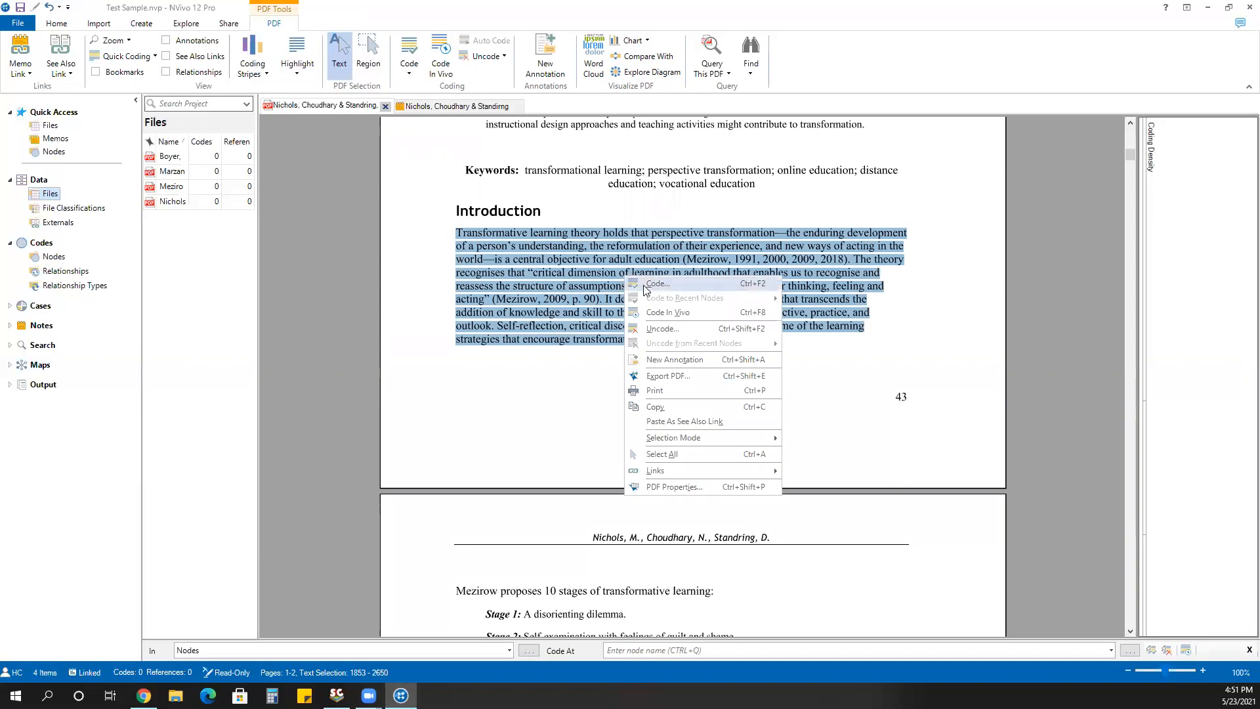
pyautogui.click(644, 285)
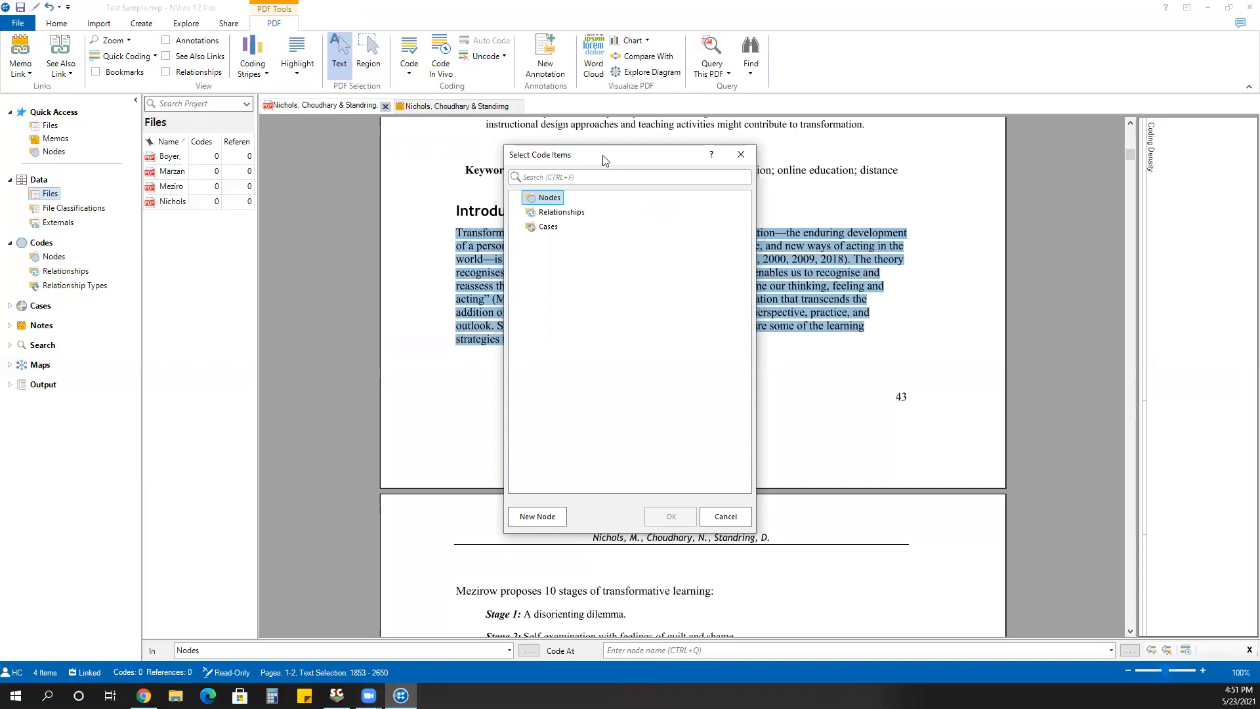
pyautogui.moveTo(604, 160); pyautogui.dragTo(807, 116)
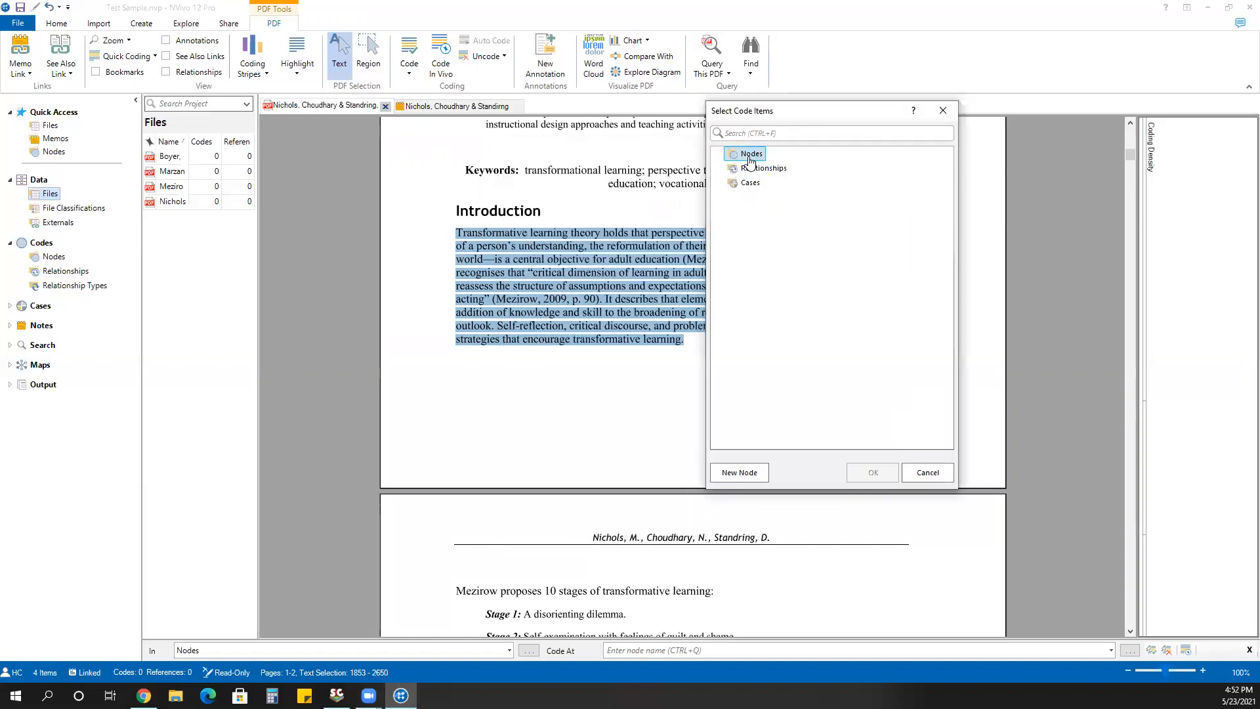
pyautogui.click(763, 472)
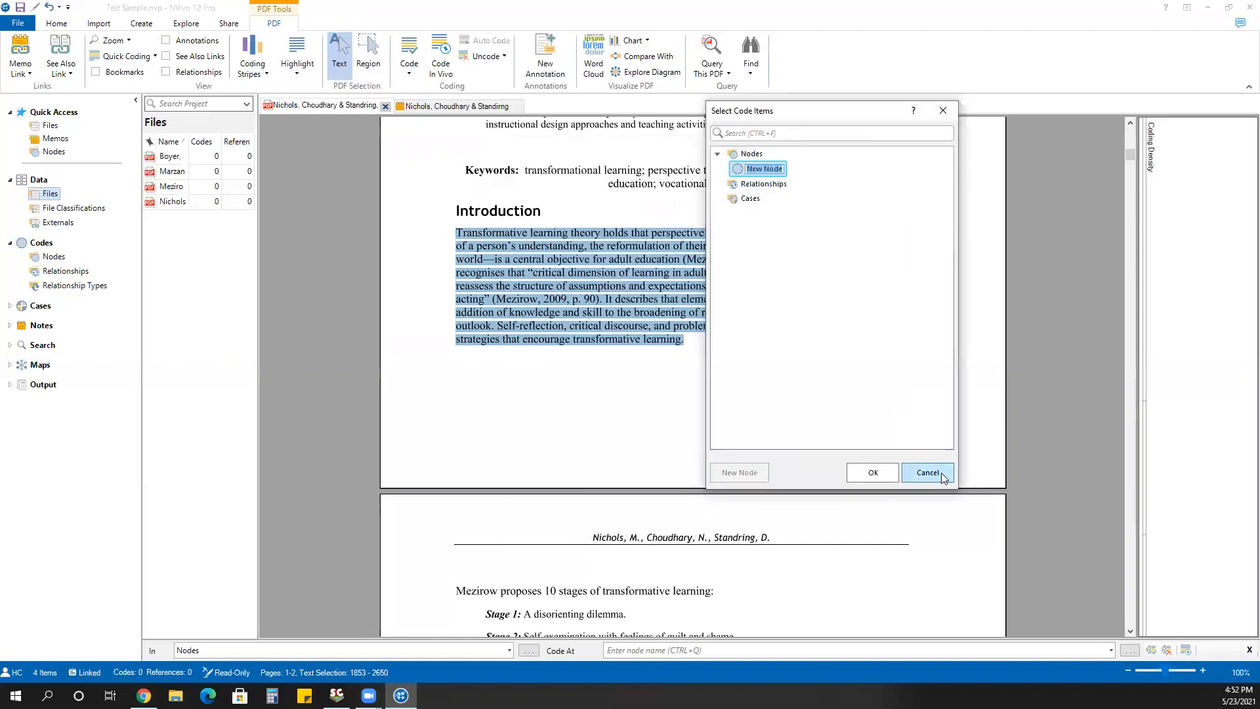
pyautogui.write('Tran')
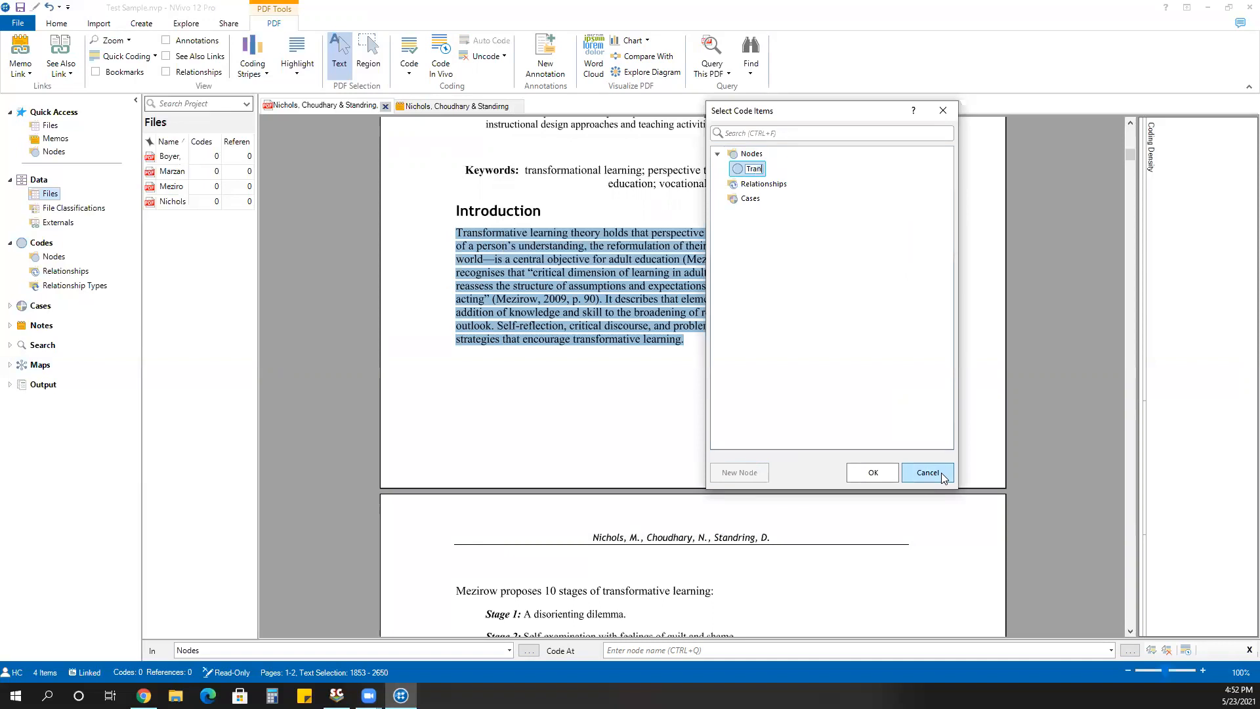
pyautogui.write('sformative Learning Theory')
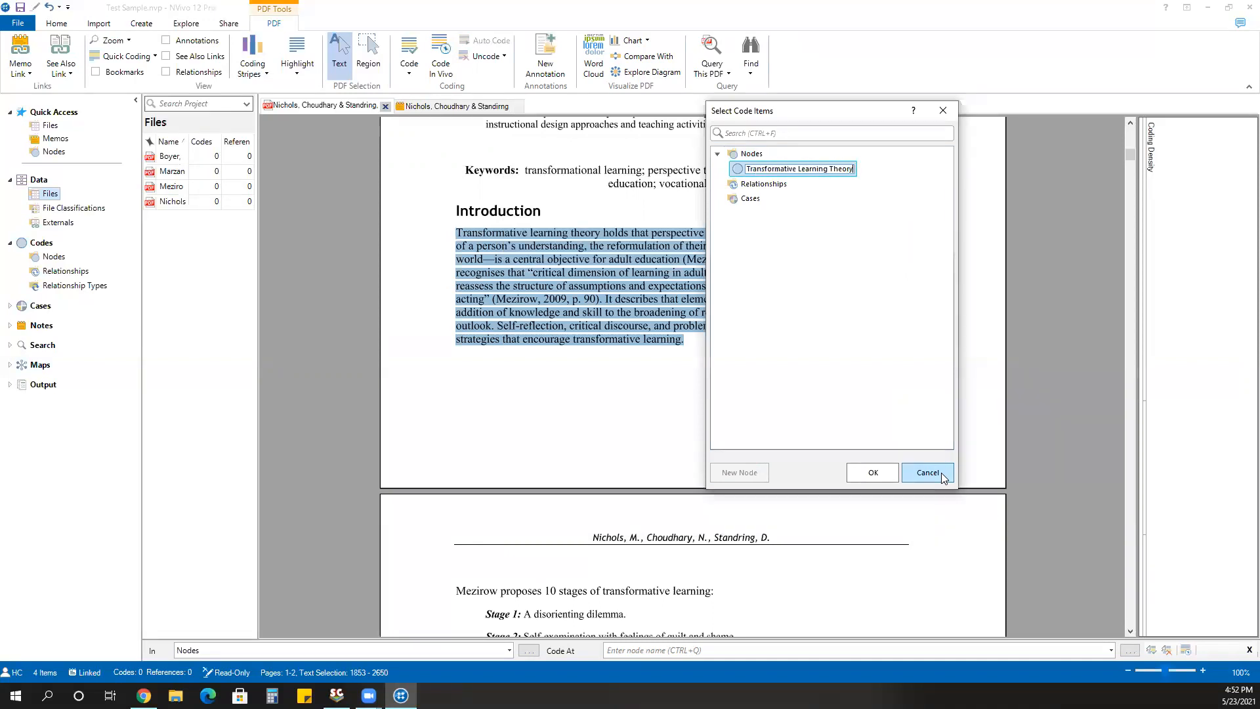
pyautogui.press('Return')
pyautogui.click(737, 475)
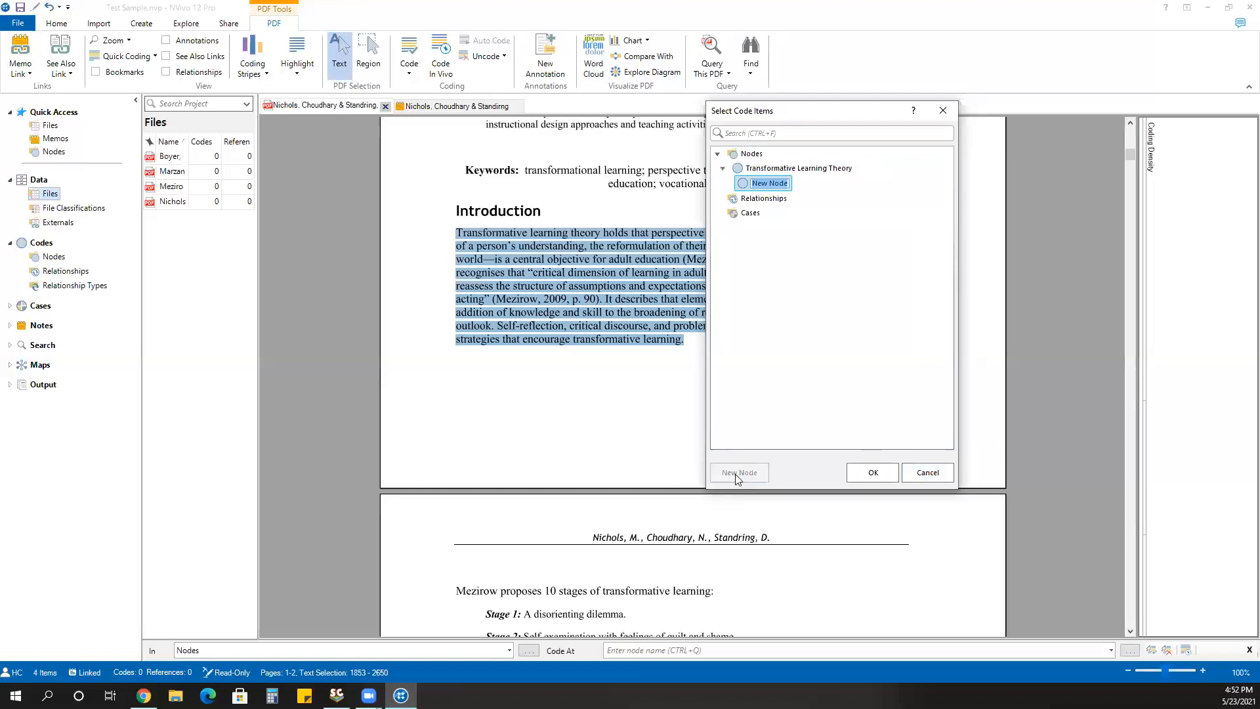
pyautogui.press('BackSpace')
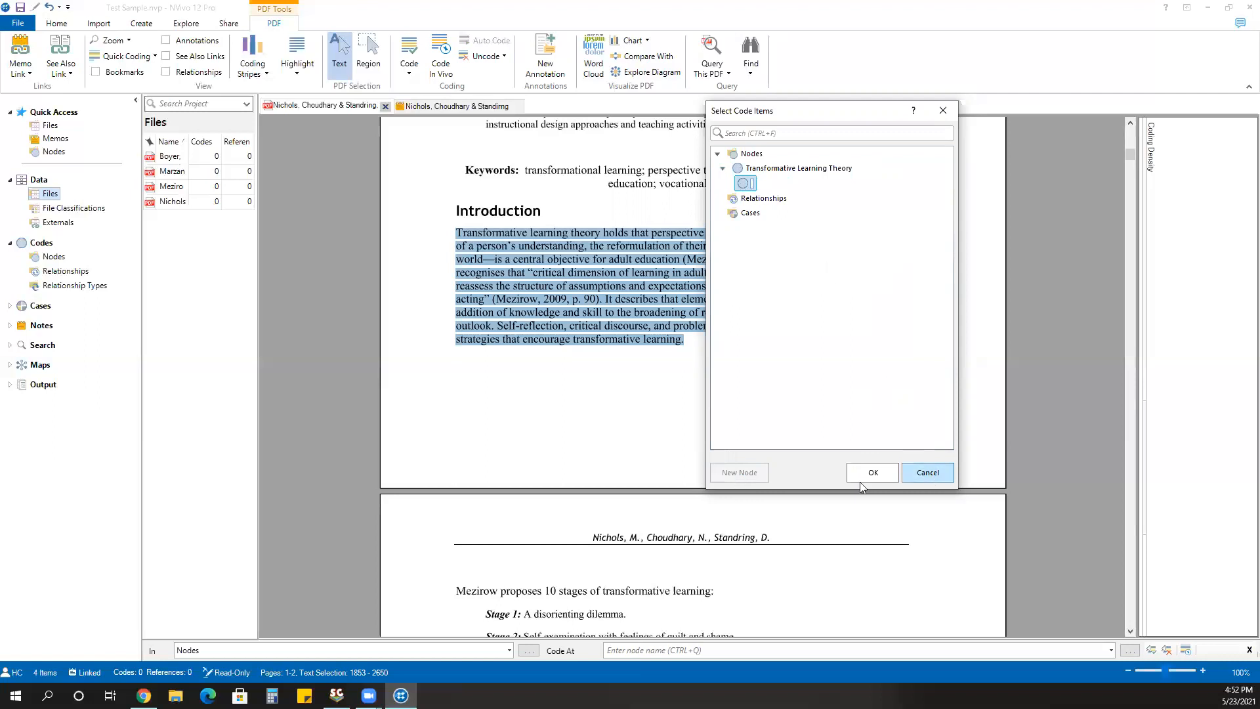
pyautogui.click(743, 200)
pyautogui.click(671, 395)
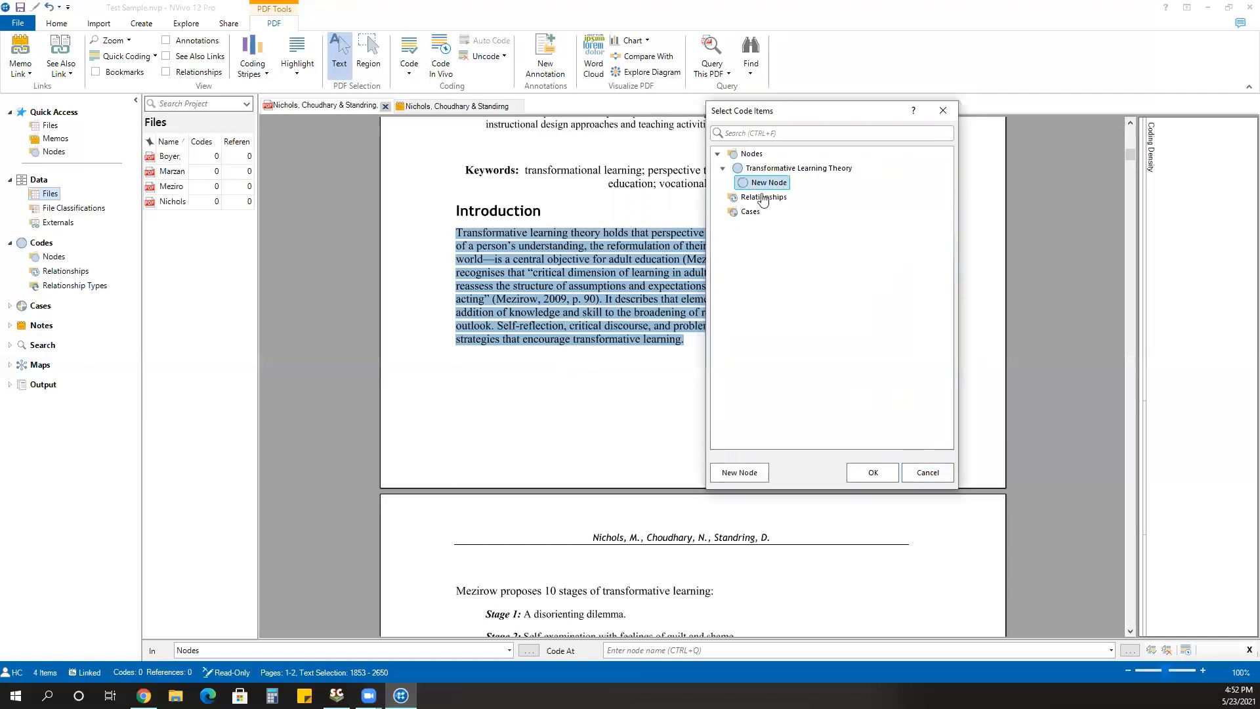
pyautogui.rightClick(762, 183)
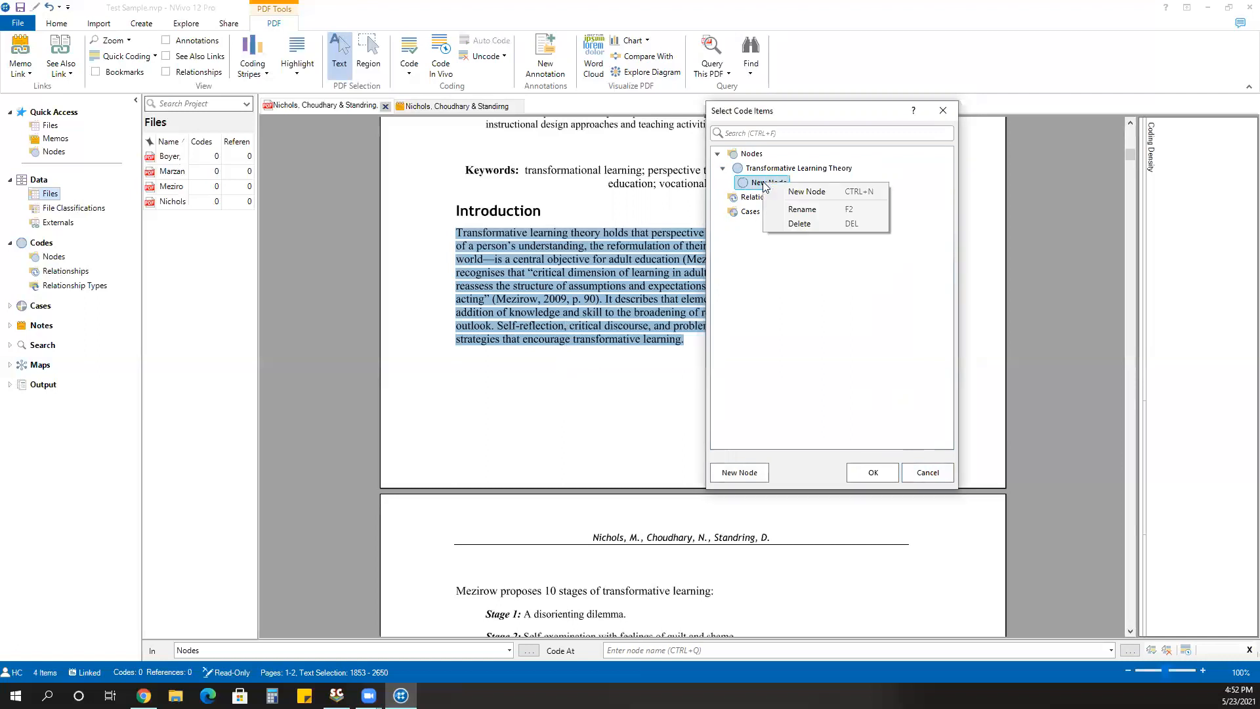
pyautogui.click(799, 225)
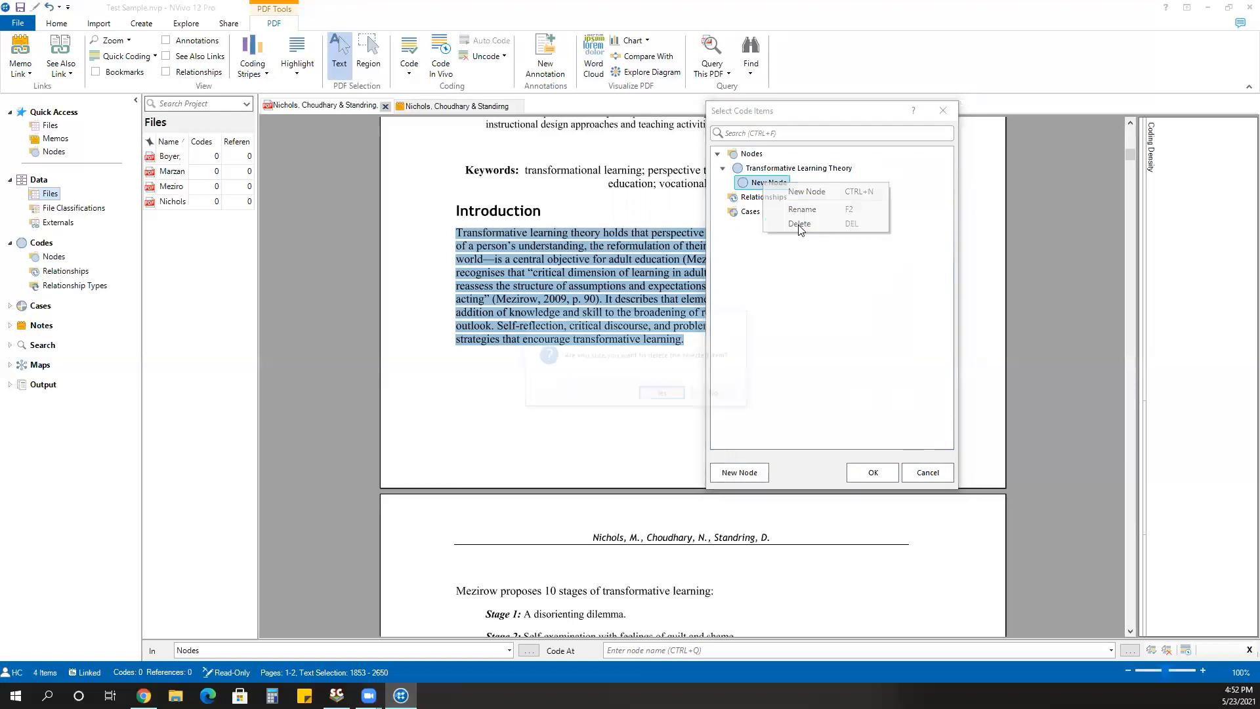
pyautogui.click(670, 398)
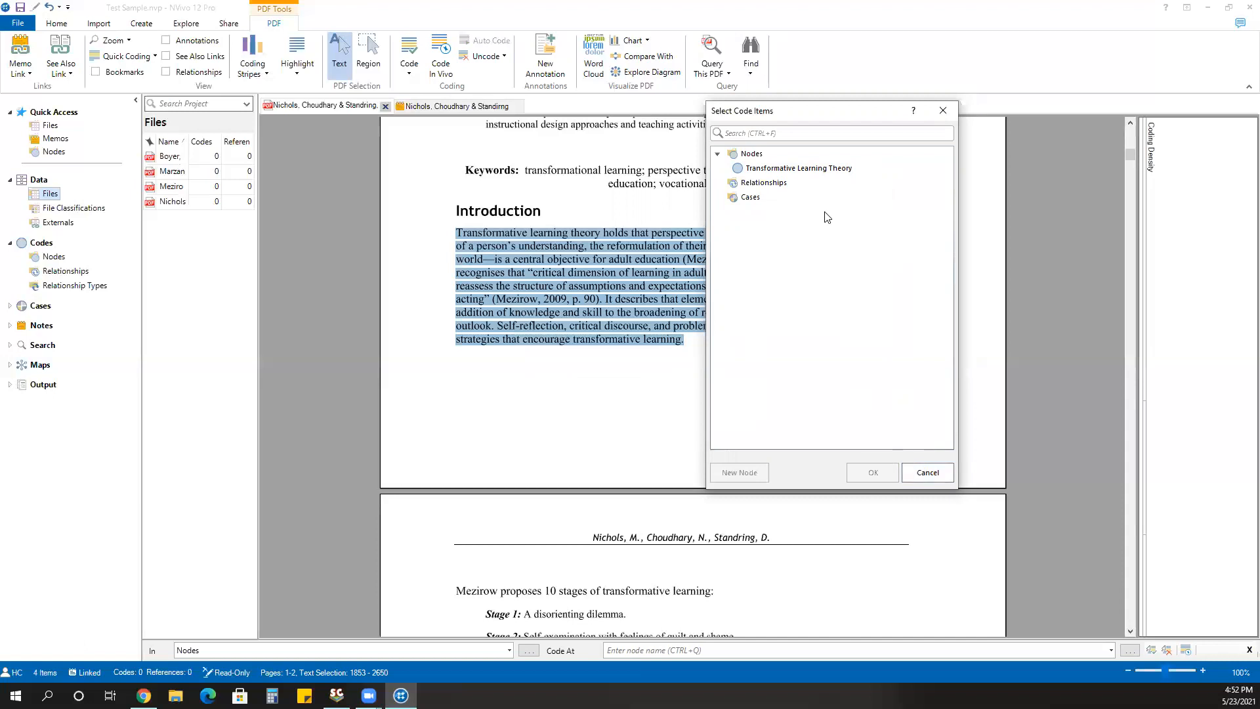
# Step: Code the selected Introduction paragraph at the Transformative Learning Theory node
pyautogui.click(793, 172)
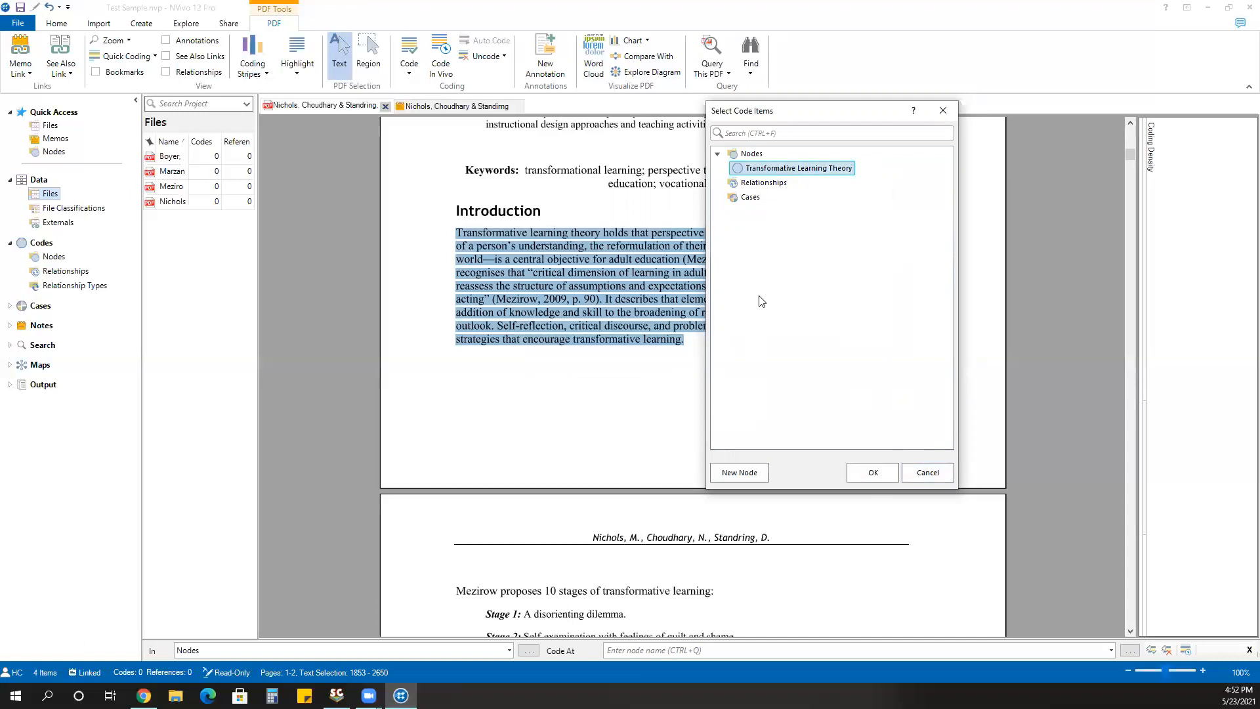
pyautogui.click(893, 476)
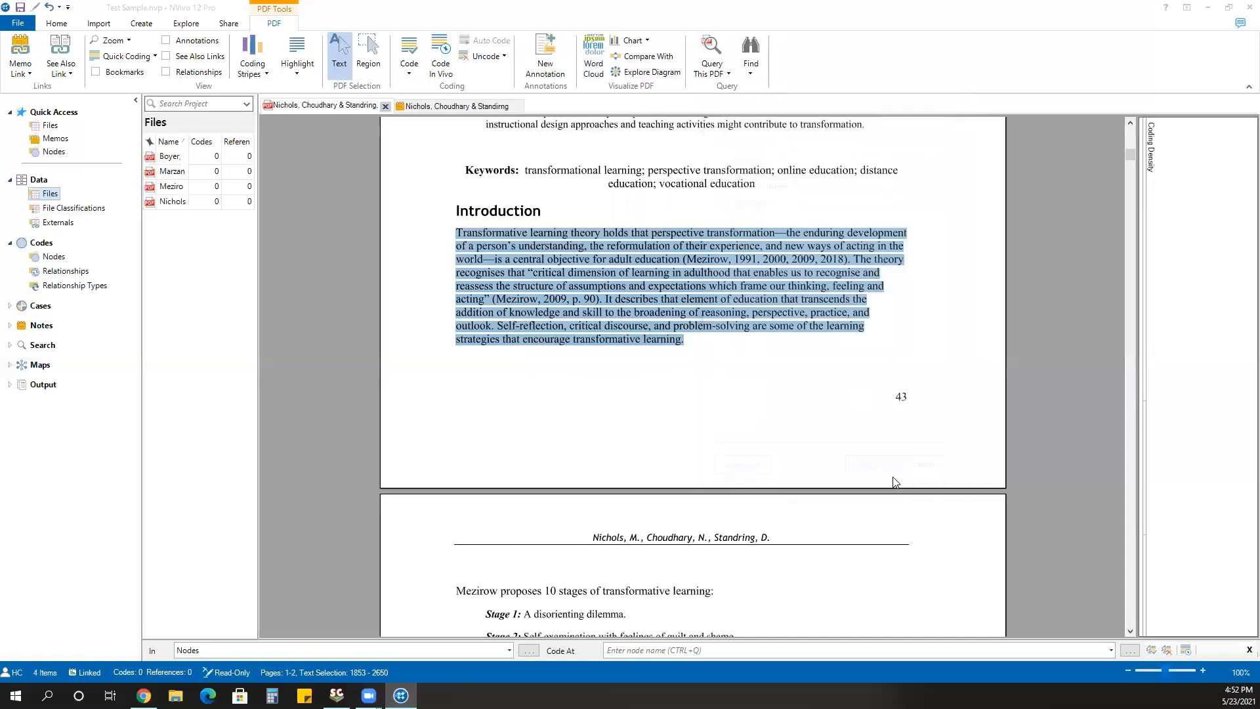
# Step: Code the same Introduction paragraph at a new top-level node named "Theory"
pyautogui.rightClick(716, 302)
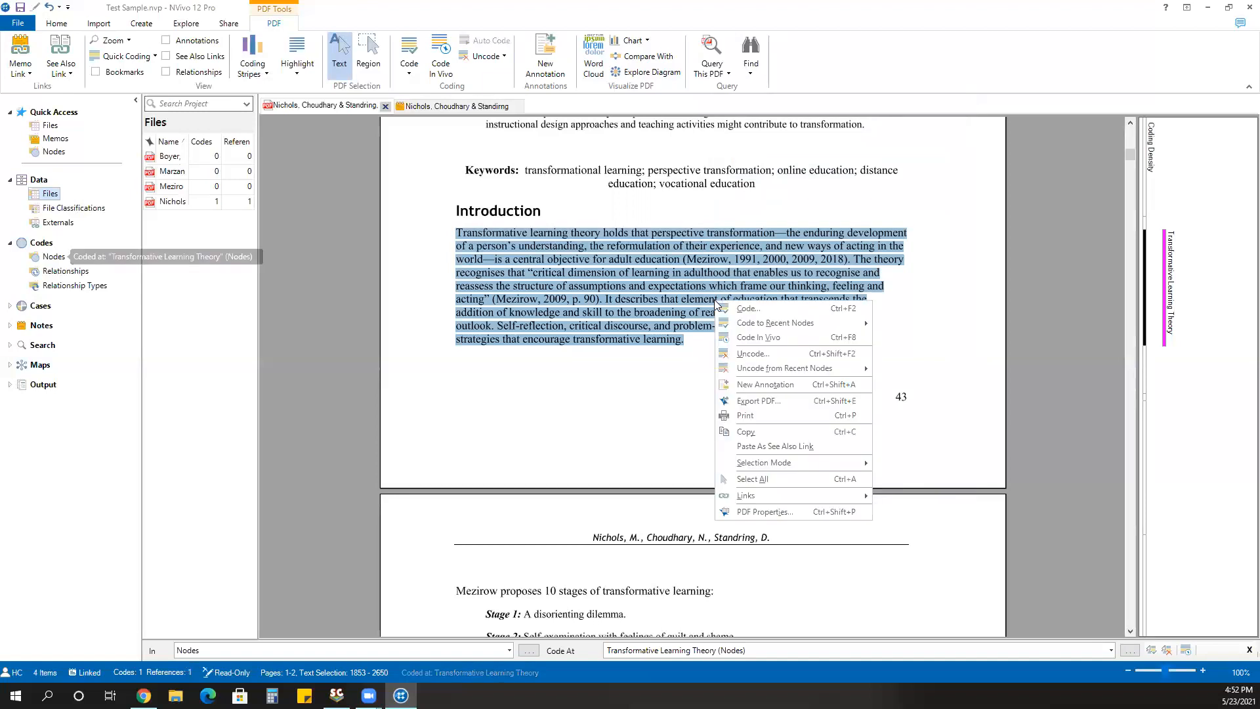
pyautogui.click(733, 311)
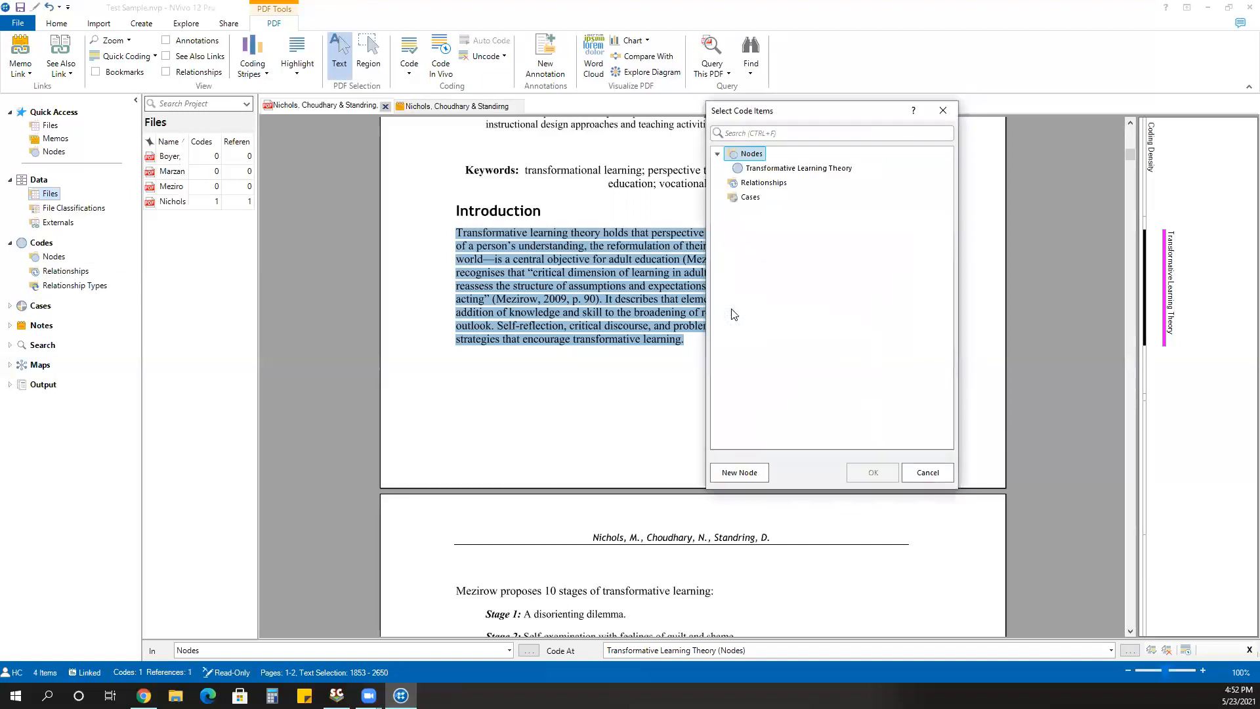
pyautogui.click(738, 471)
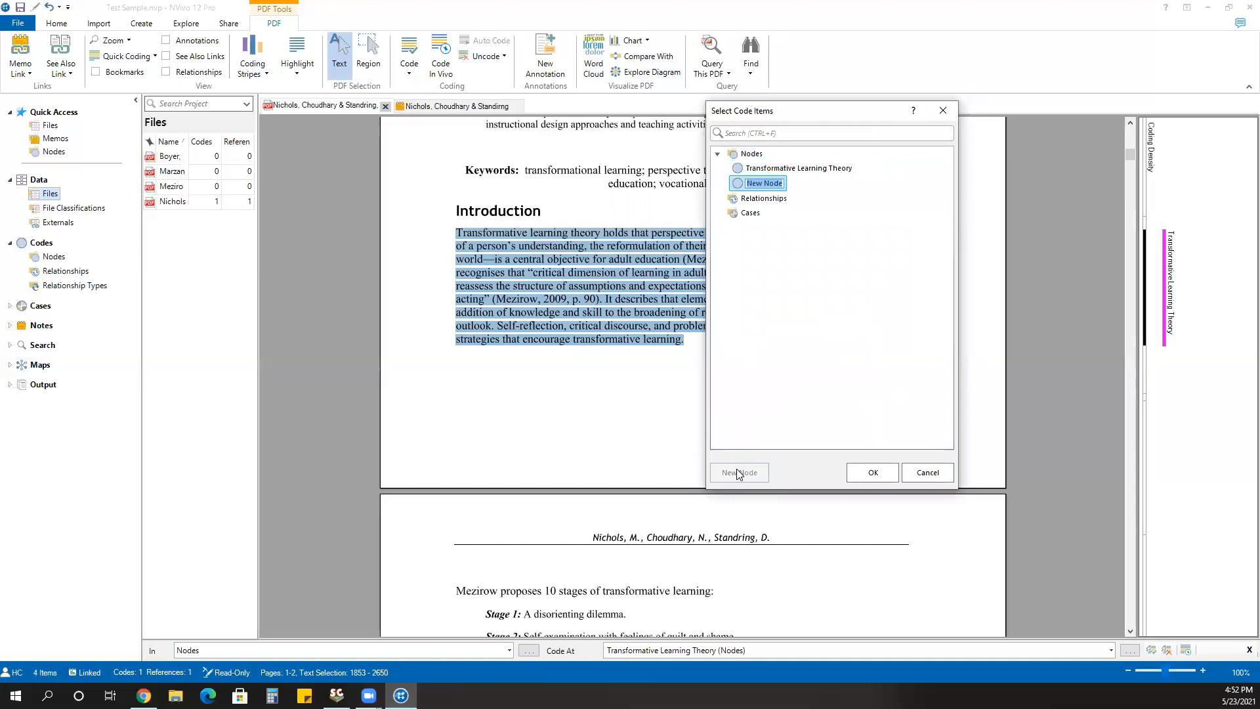
pyautogui.write('Theory')
pyautogui.click(845, 285)
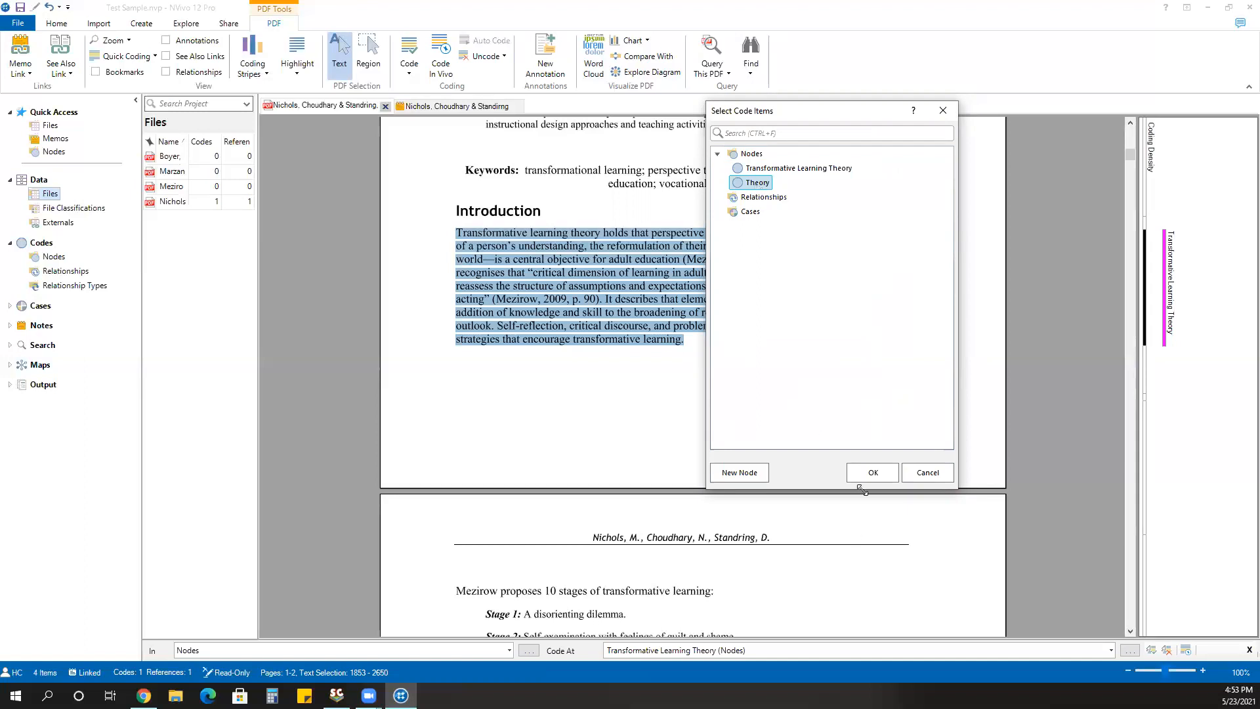
pyautogui.click(873, 472)
# Step: Code the full list of 10 stages of transformative learning, including its lead-in sentence, at both the Theory and Transformative Learning Theory nodes
pyautogui.scroll(-5, 705, 480)
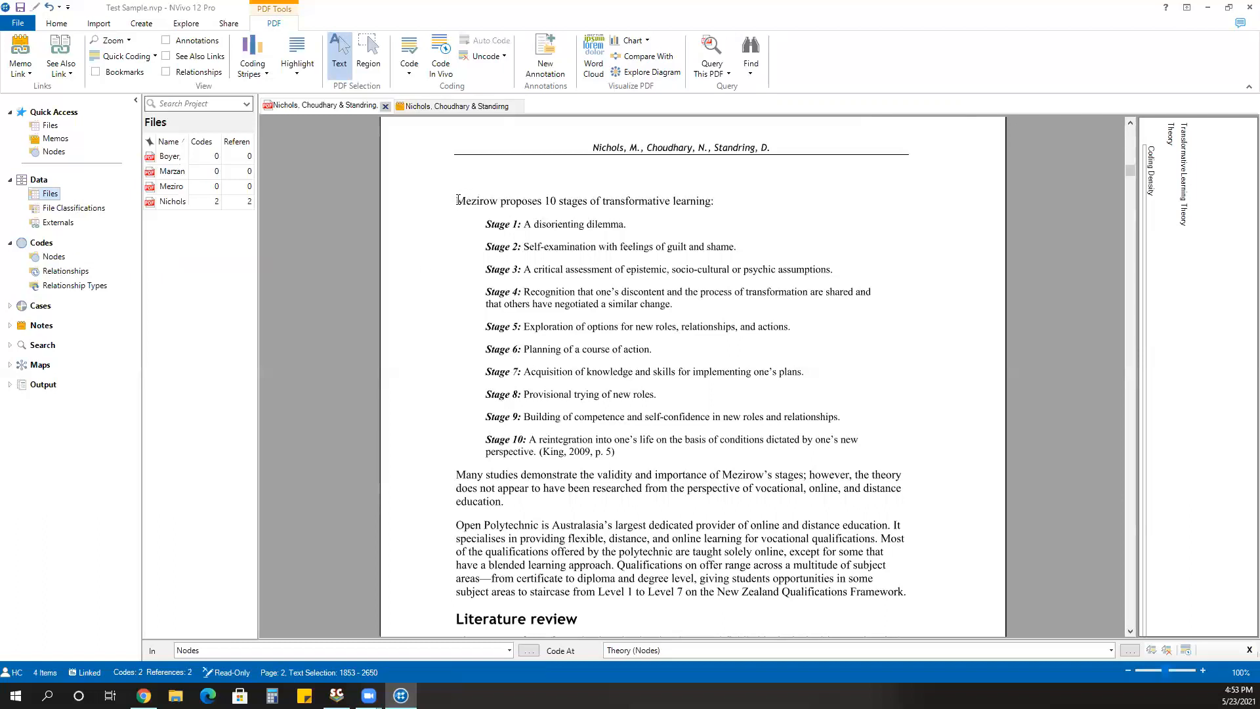
pyautogui.moveTo(452, 198); pyautogui.dragTo(665, 459)
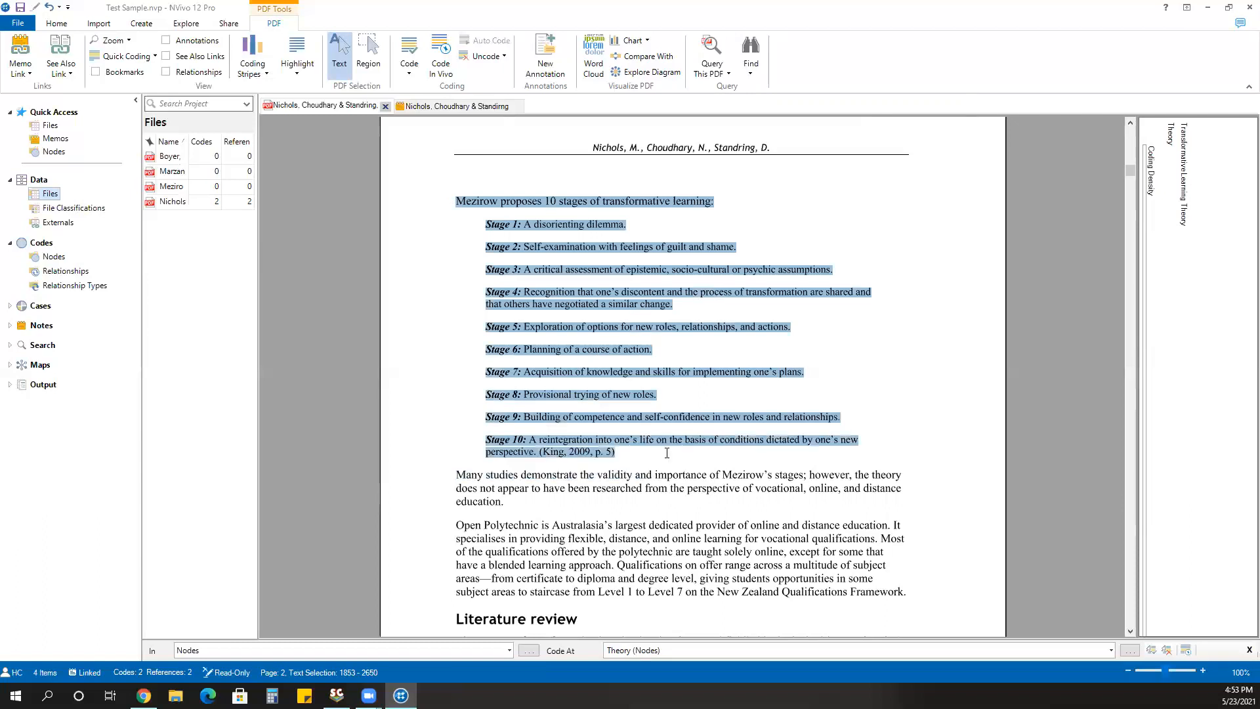
pyautogui.rightClick(619, 321)
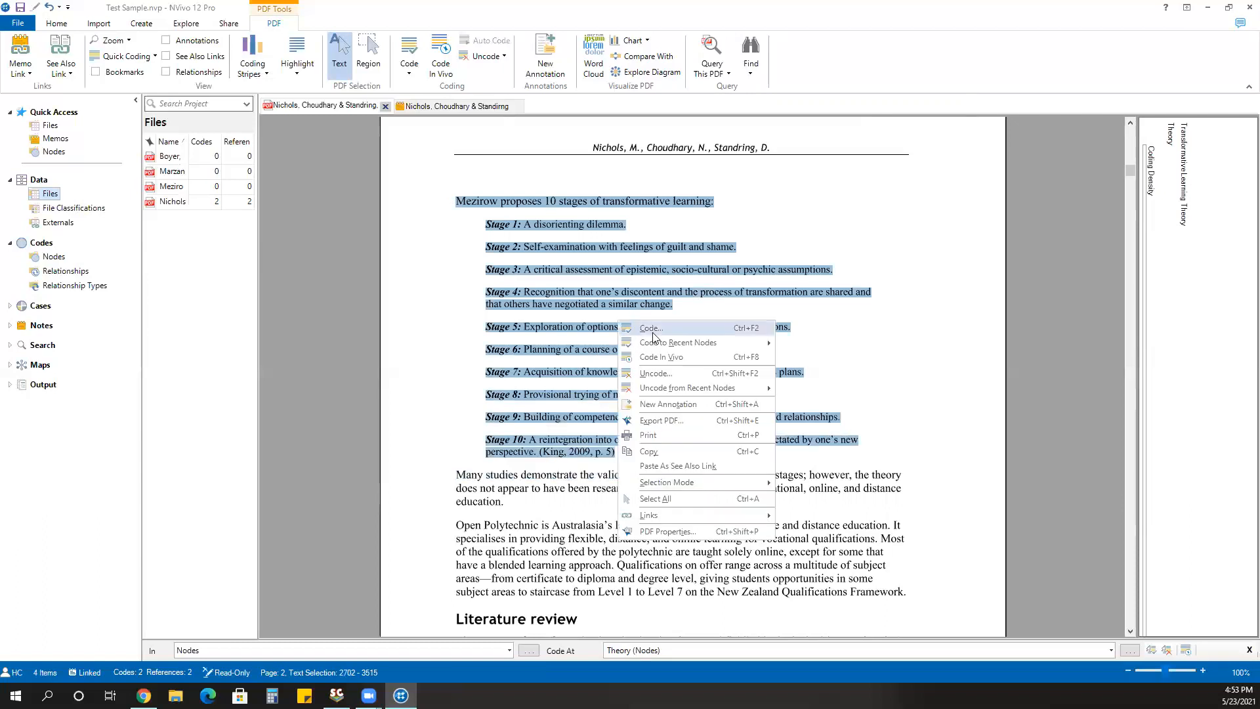
pyautogui.click(652, 328)
pyautogui.click(751, 169)
pyautogui.keyDown('ctrl'); pyautogui.click(758, 183); pyautogui.keyUp('ctrl')
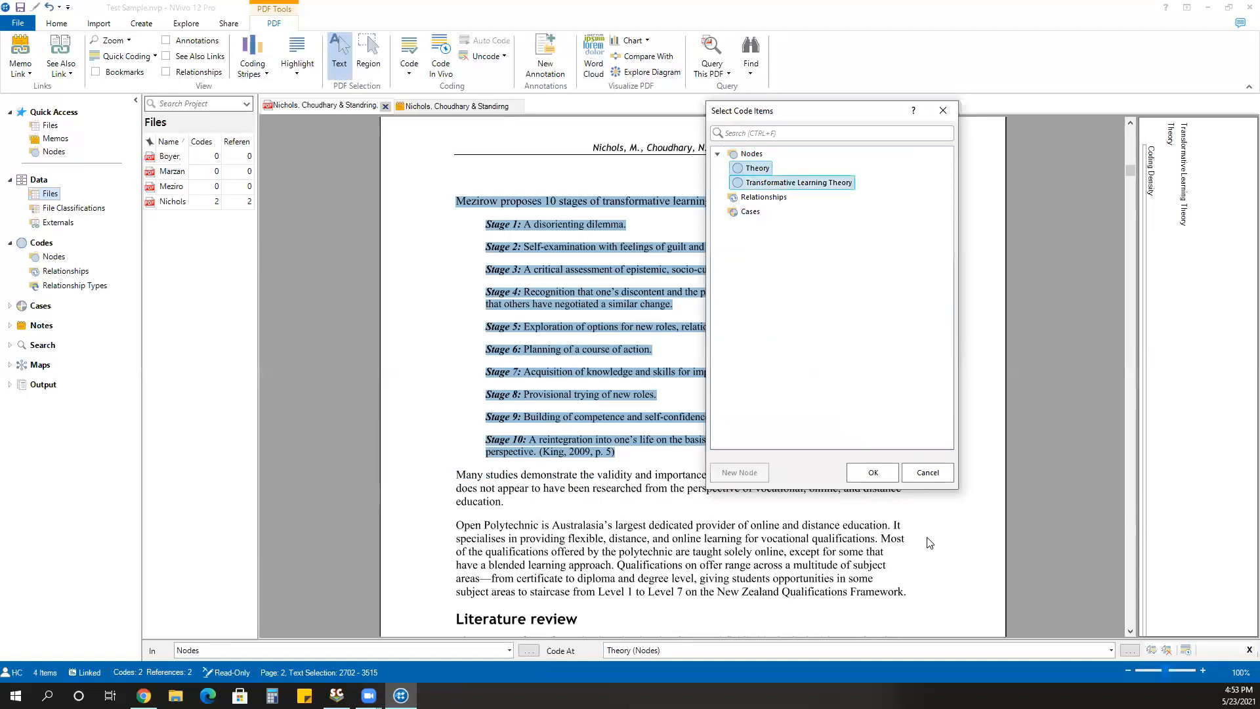
pyautogui.click(873, 473)
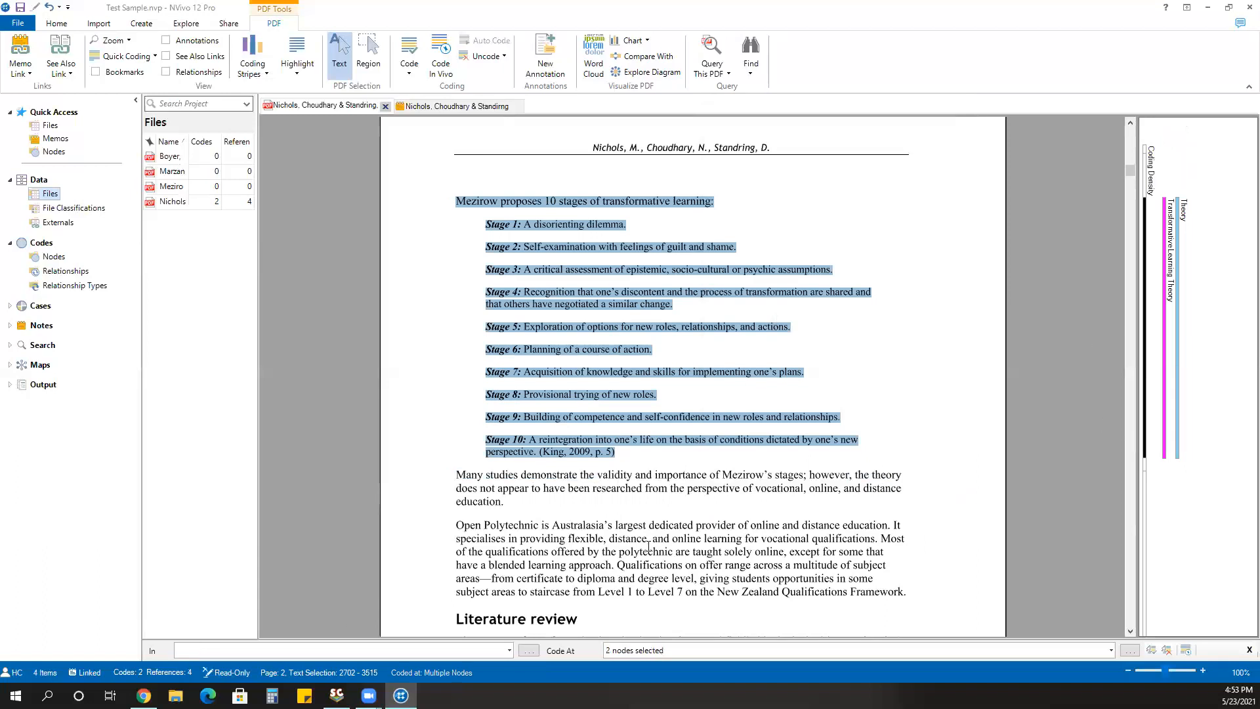
# Step: Code the Literature review paragraph beginning "Online education is demonstrated" at a new top-level node named "Online Education" and at Transformative Learning Theory
pyautogui.scroll(-3, 272, 530)
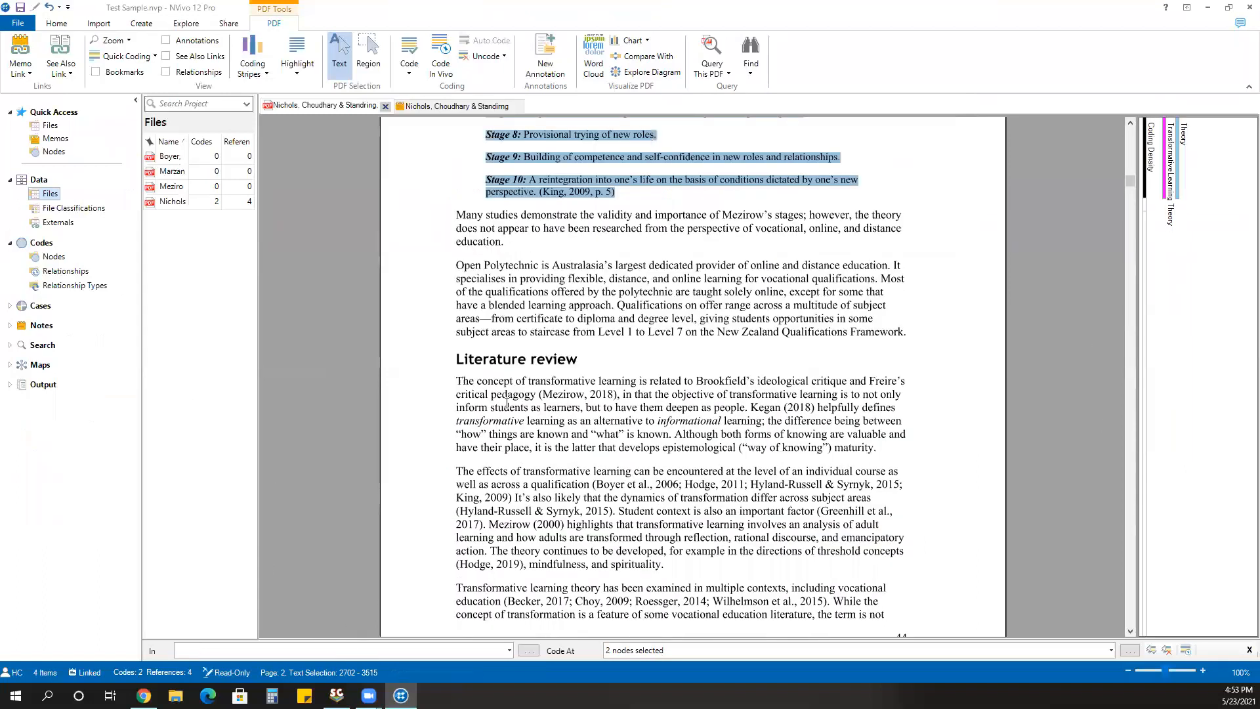
pyautogui.scroll(-2, 463, 213)
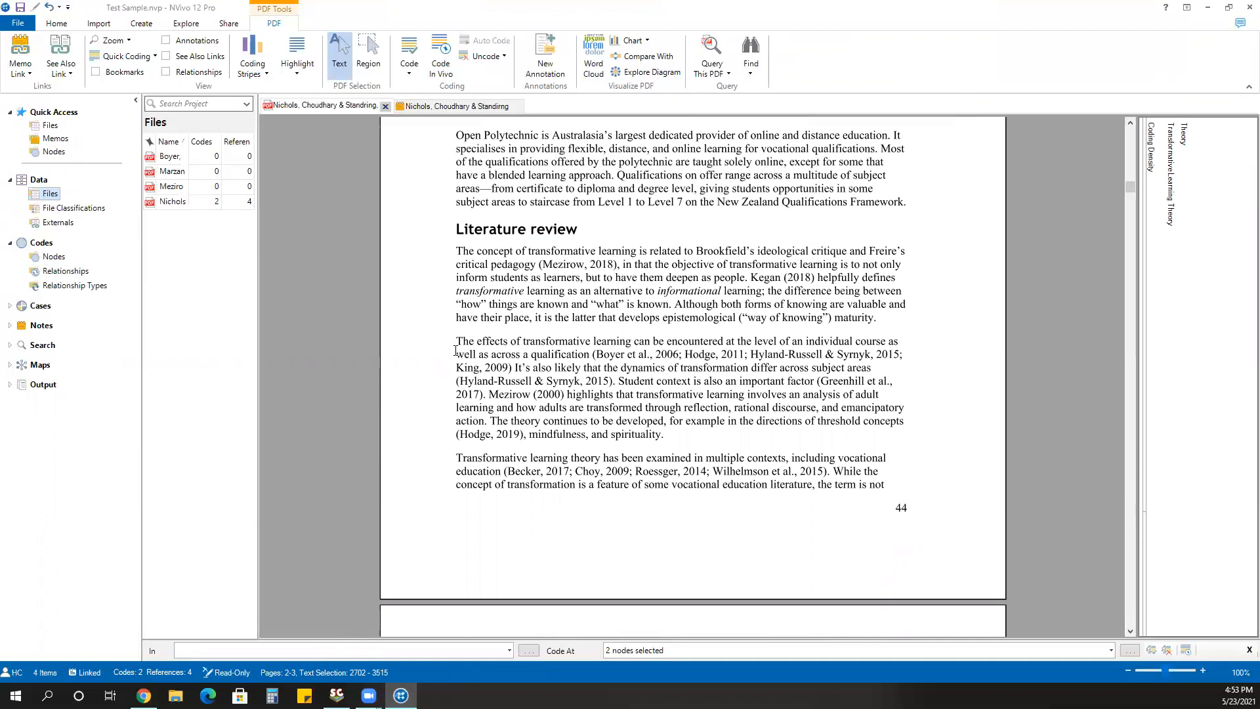
pyautogui.scroll(-5, 455, 351)
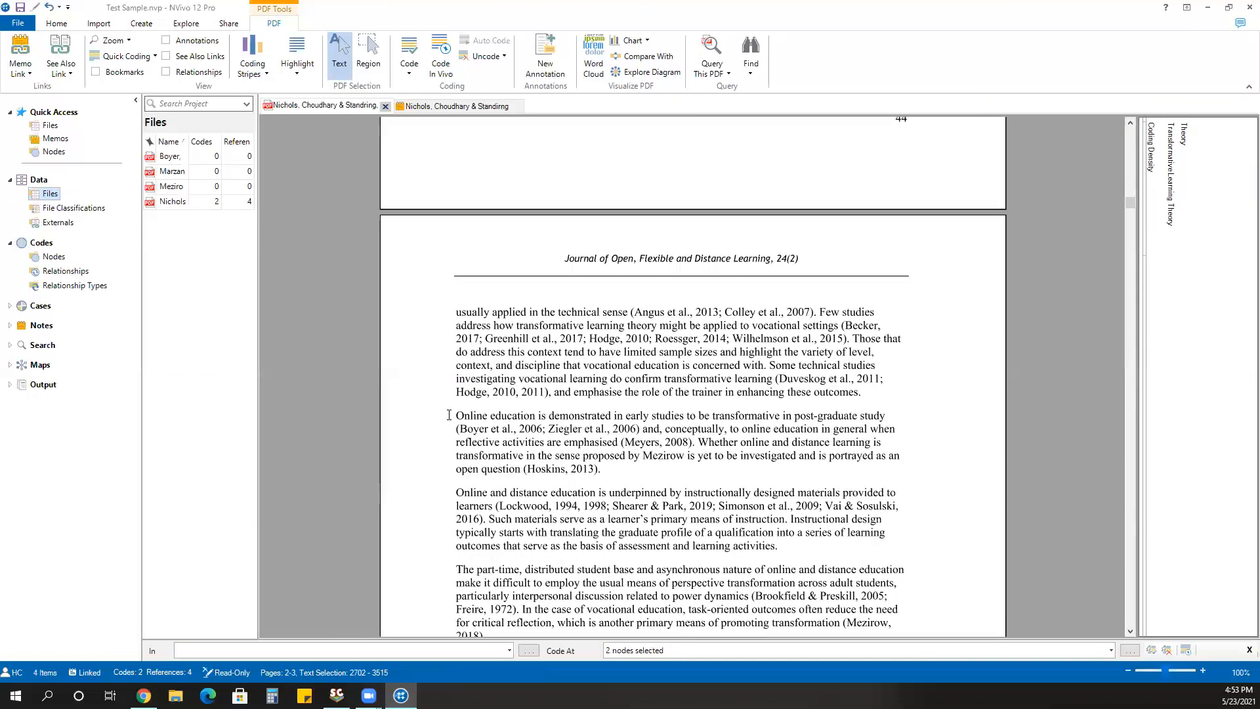
pyautogui.moveTo(457, 416); pyautogui.dragTo(602, 470)
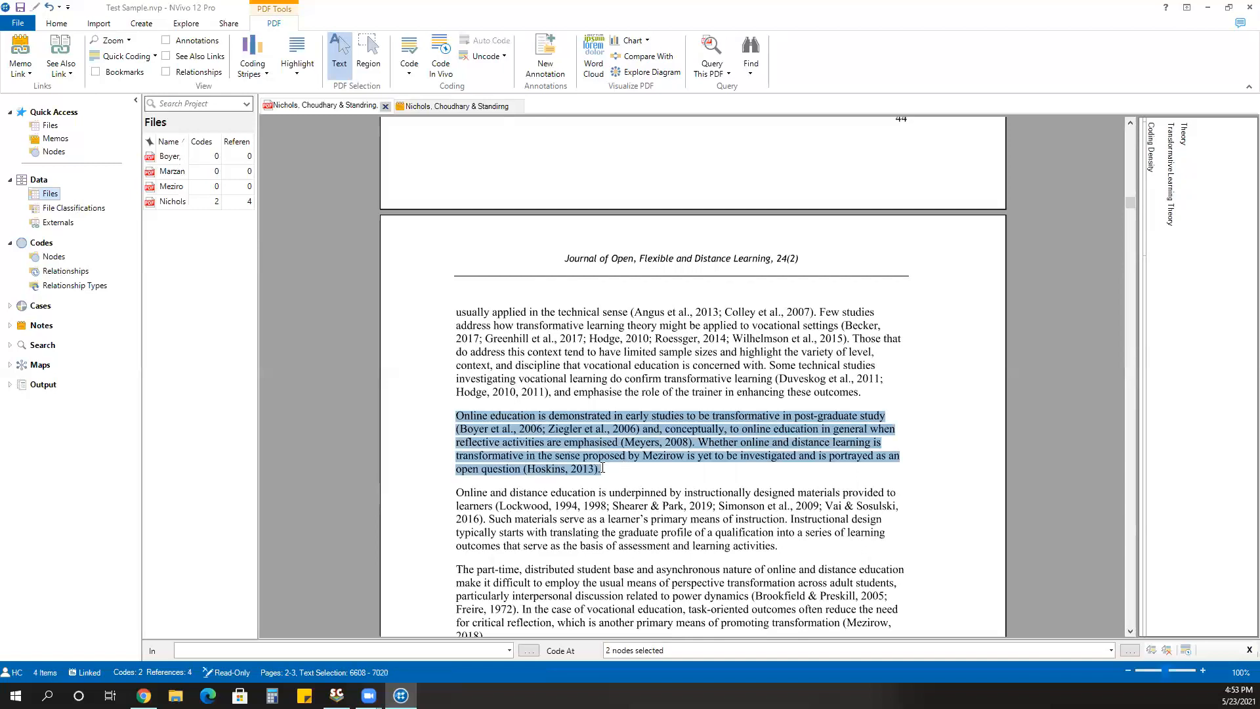
pyautogui.rightClick(566, 442)
pyautogui.click(596, 449)
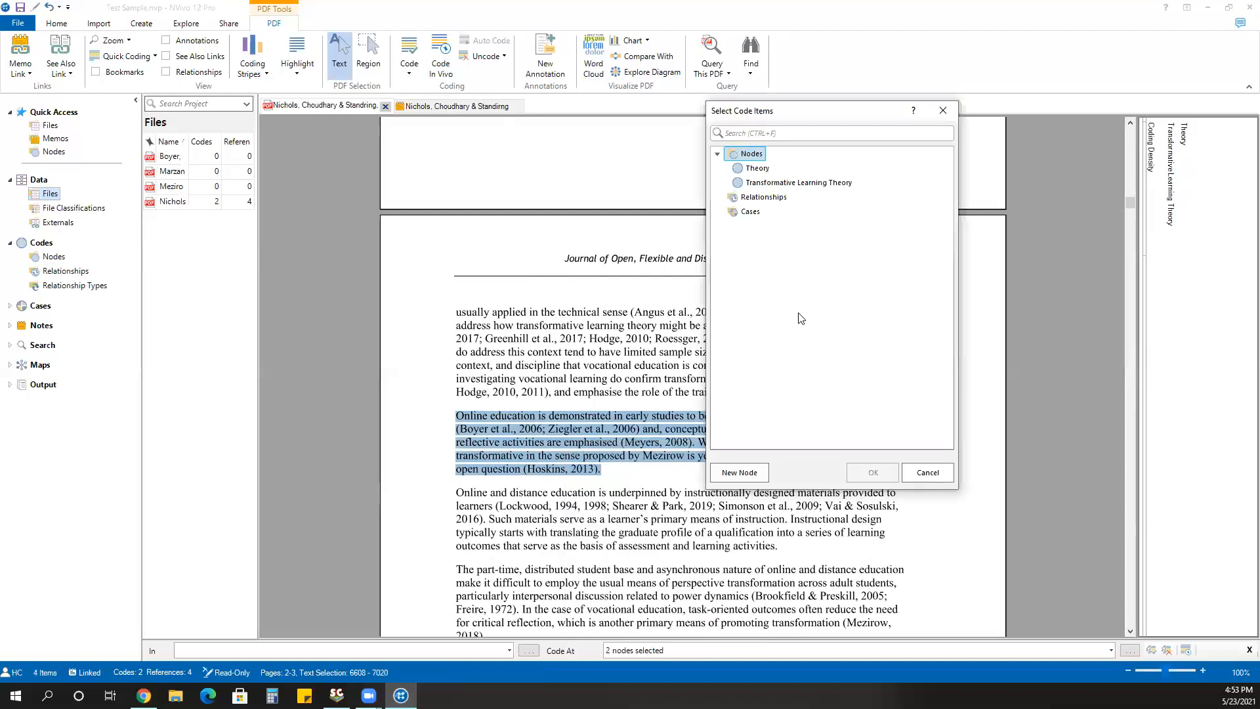
pyautogui.click(740, 473)
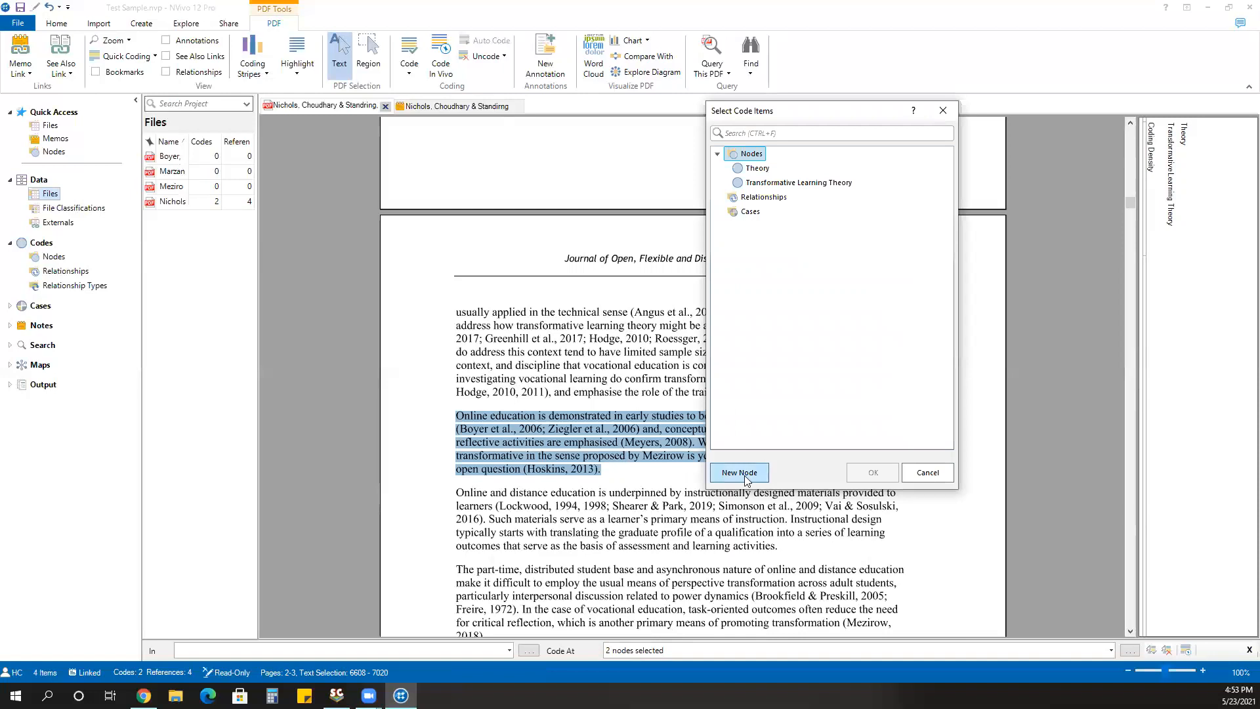
pyautogui.write('O')
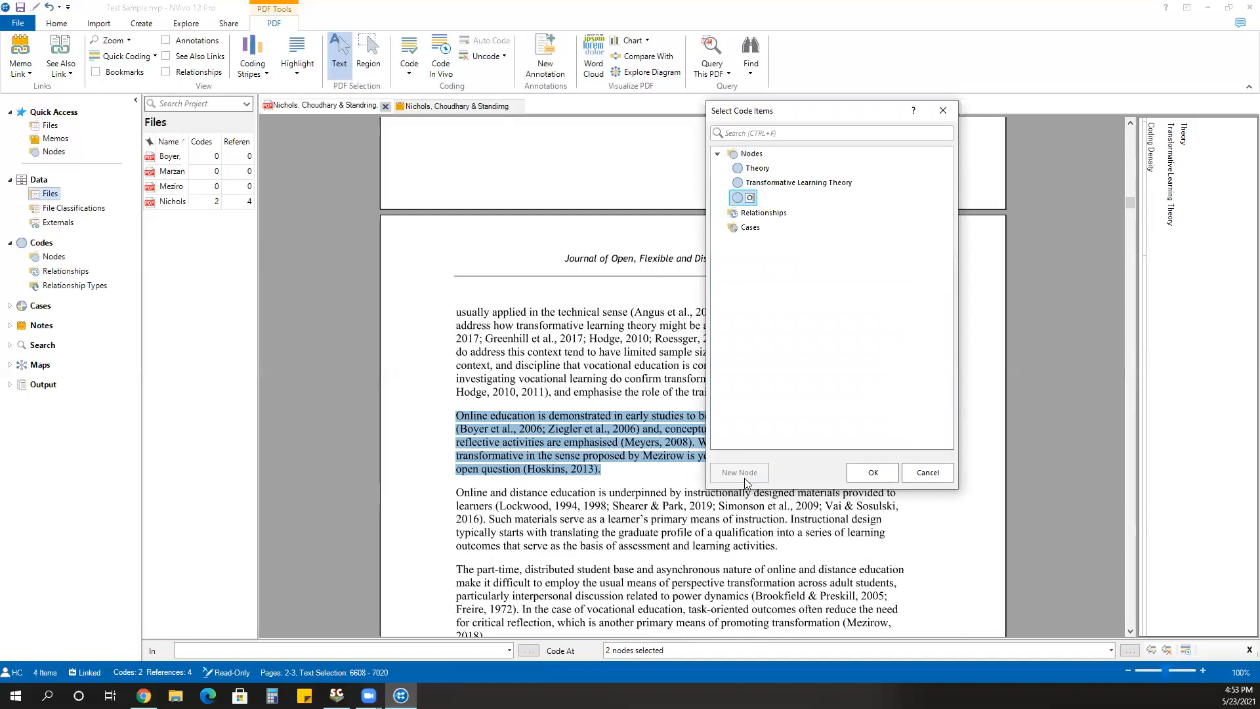
pyautogui.write('nline Education')
pyautogui.keyDown('ctrl'); pyautogui.click(746, 183); pyautogui.keyUp('ctrl')
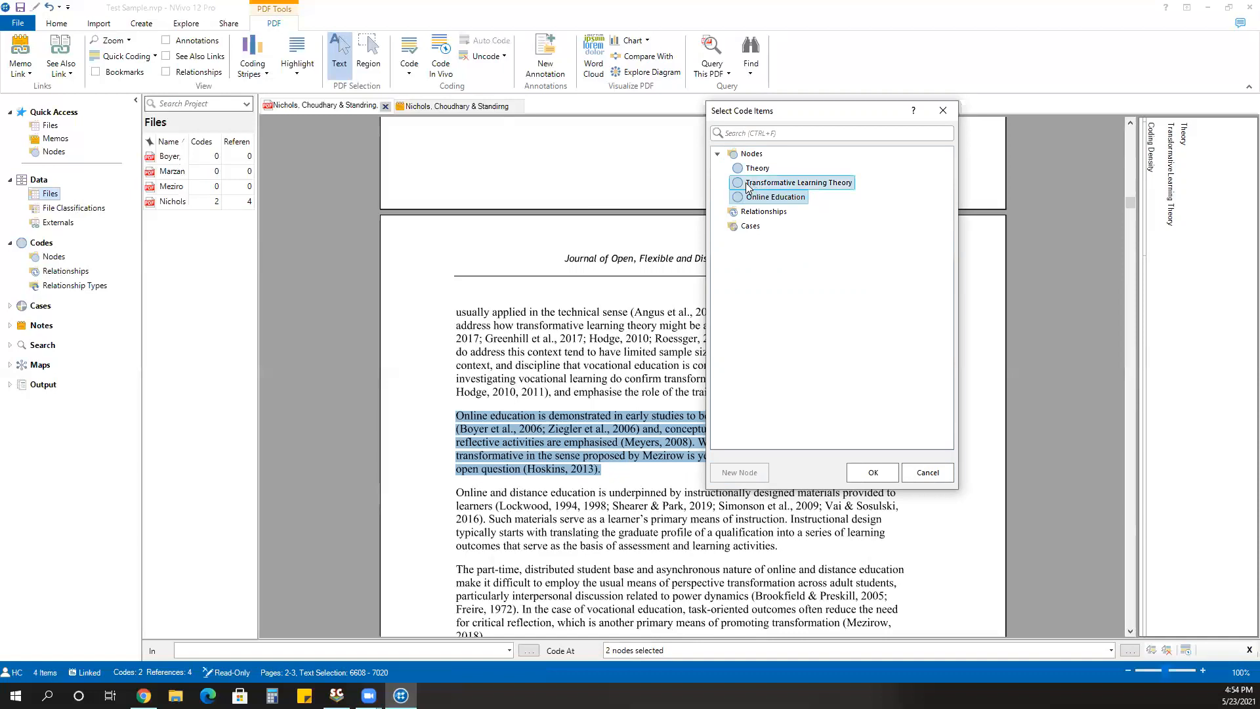
pyautogui.click(874, 472)
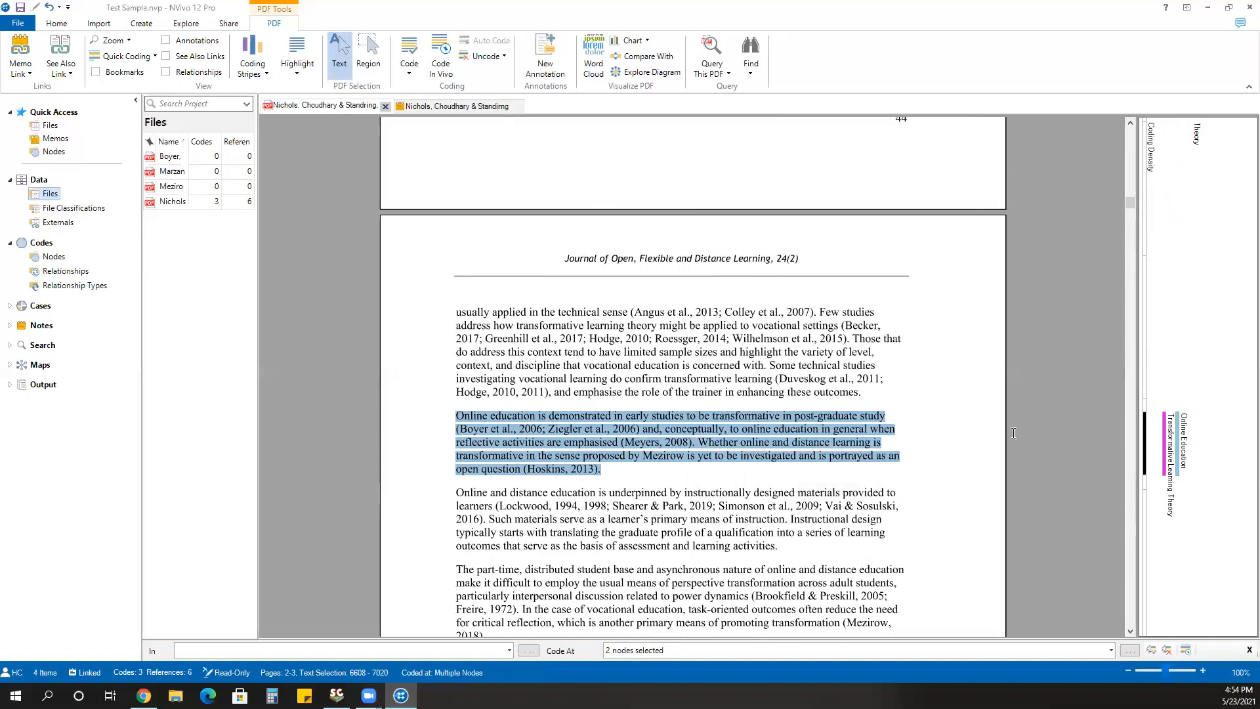
# Step: Close the Nichols, Choudhary & Standring article and its memo, and open the "Mezirow, 2007" PDF
pyautogui.scroll(-5, 618, 595)
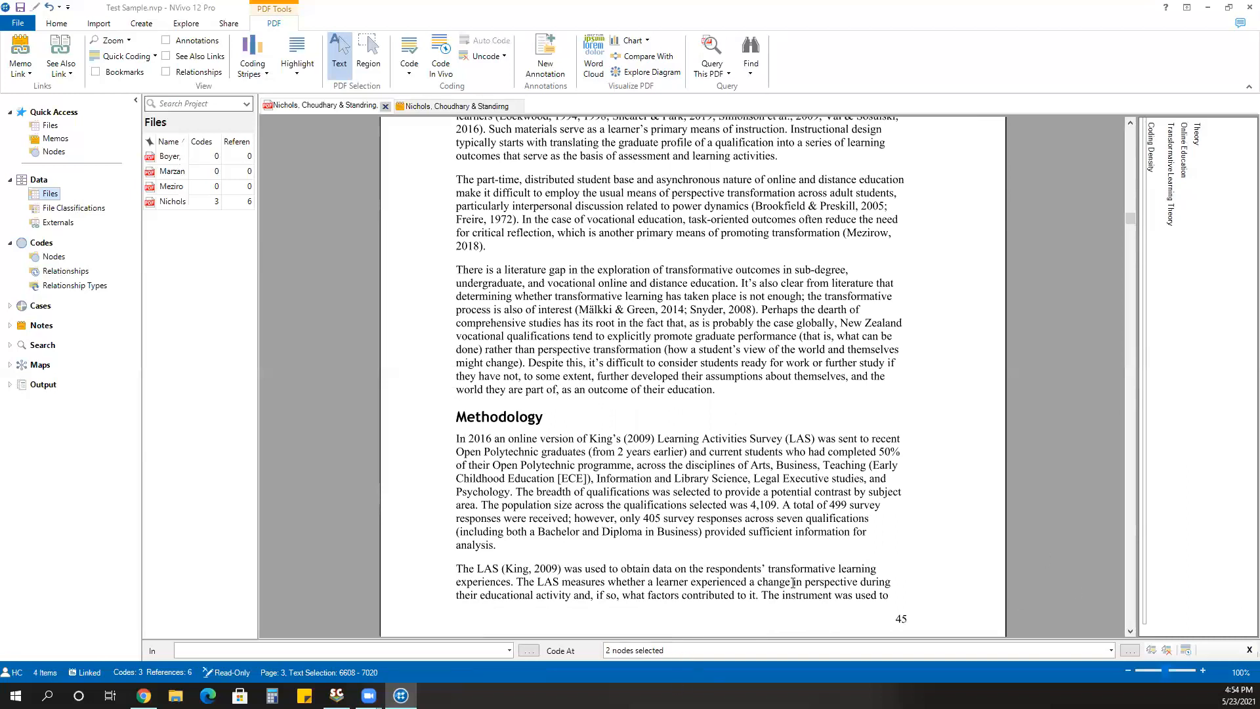
pyautogui.click(385, 106)
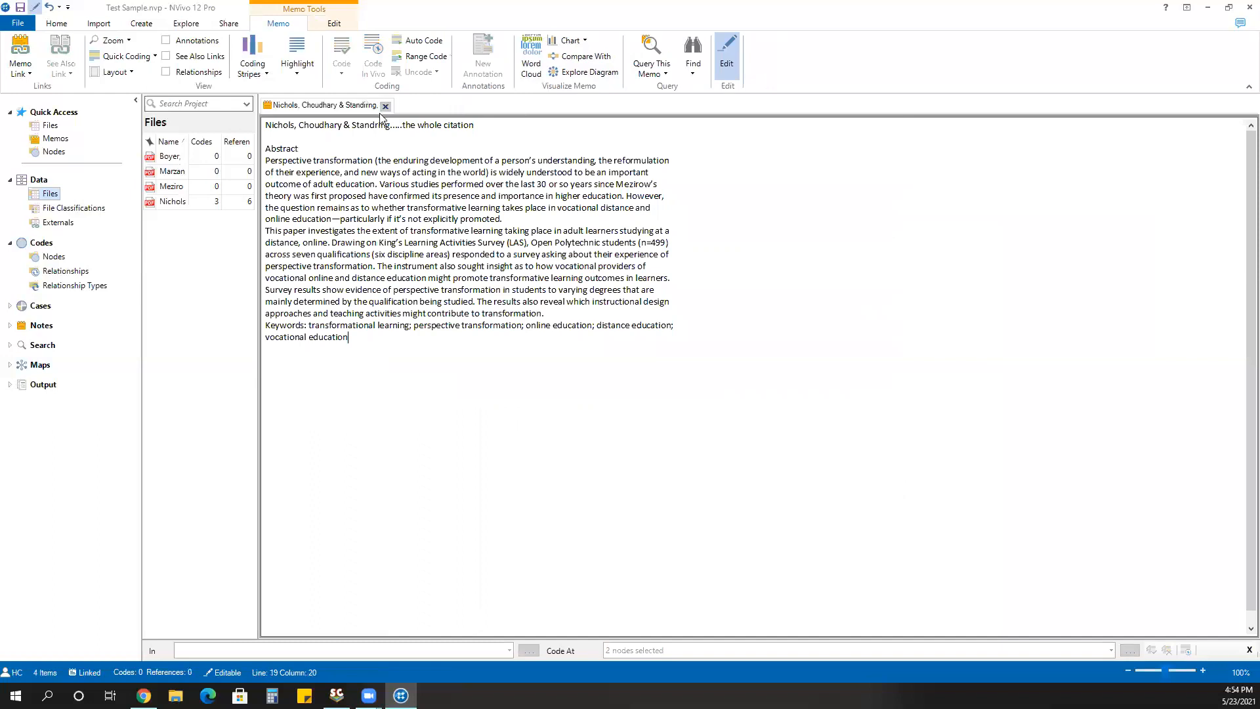
pyautogui.click(386, 106)
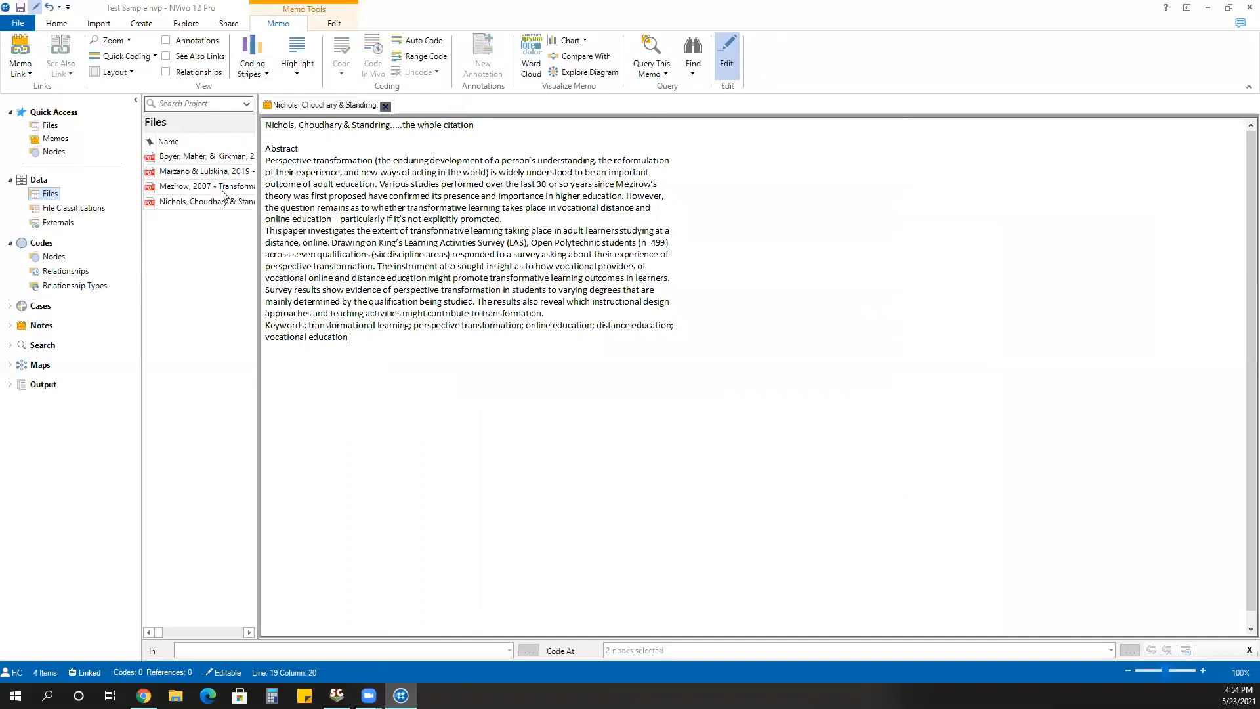
pyautogui.doubleClick(202, 156)
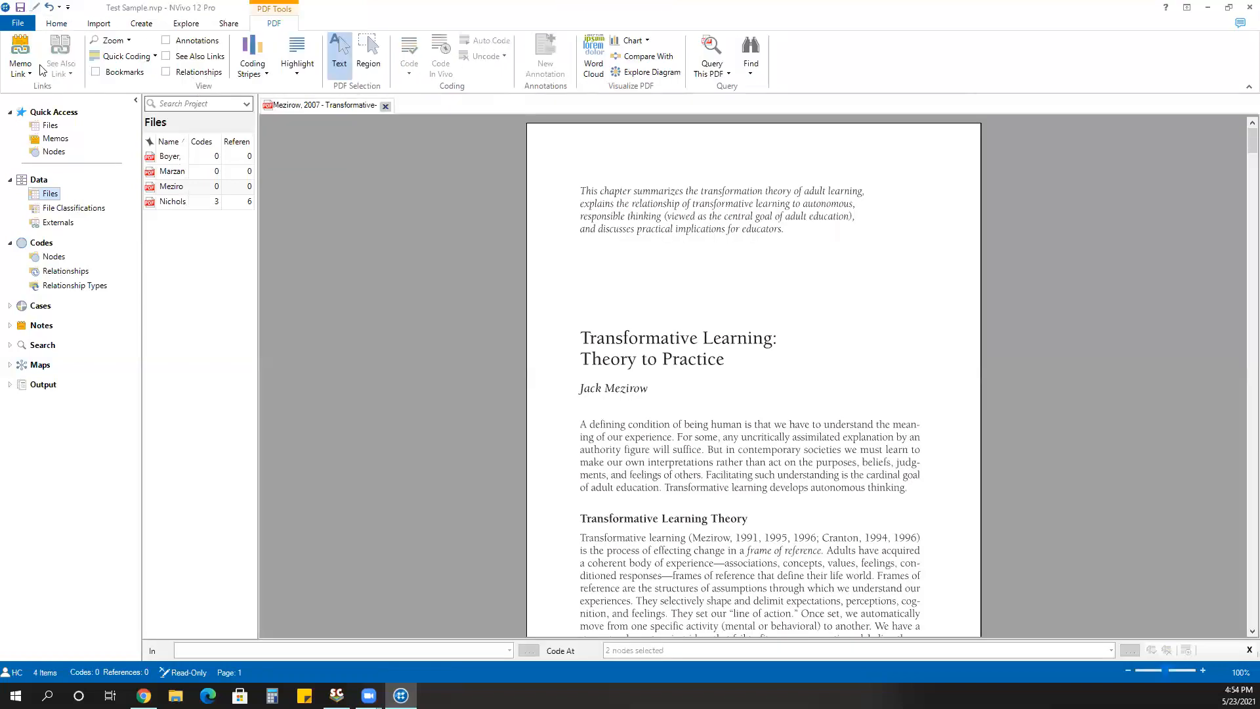
# Step: Link a new memo named "Mezirow, 1997" to the open article
pyautogui.click(20, 69)
pyautogui.click(38, 86)
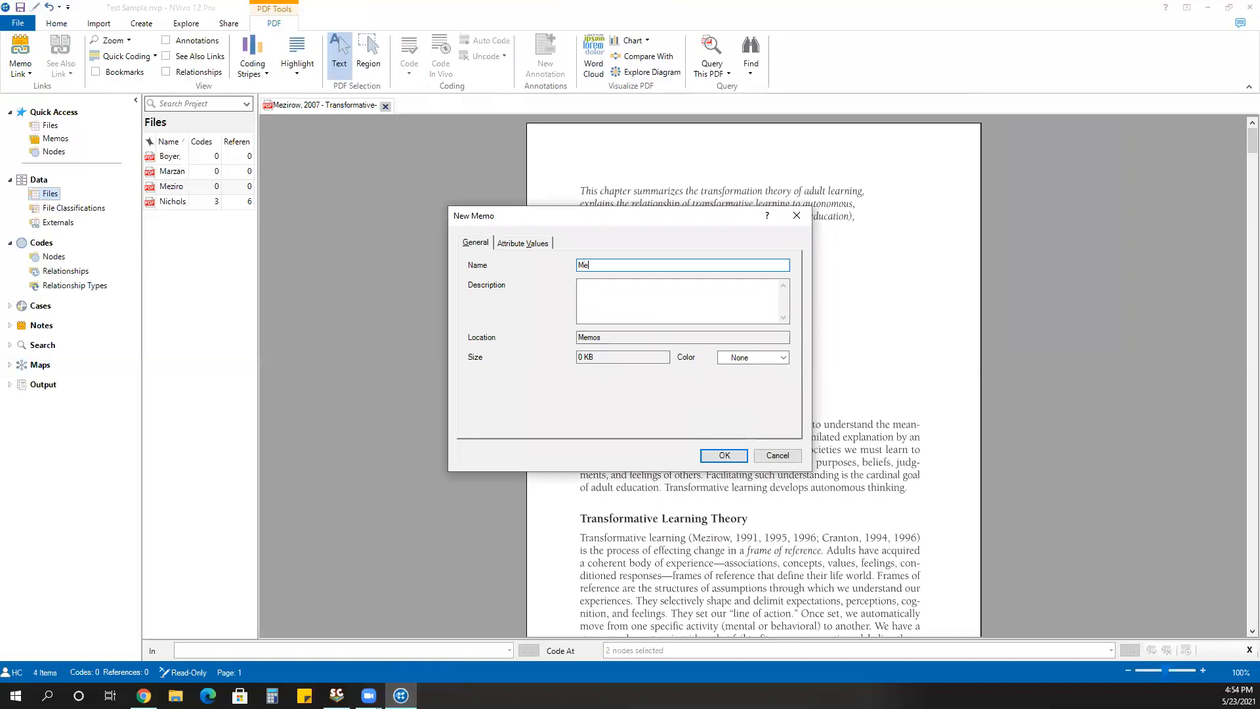
pyautogui.write('Mezirow, 1997')
pyautogui.press('Return')
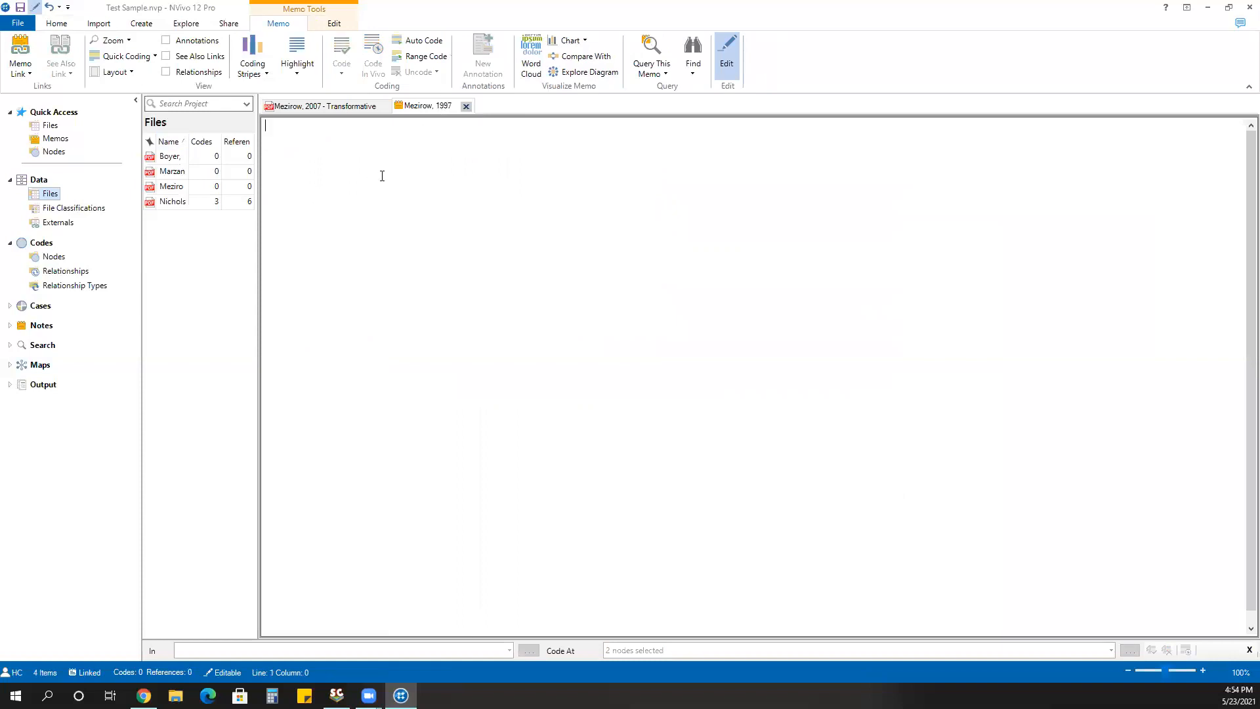
# Step: Fill the memo with the placeholder citation "Mezirow, sdflksdjflsdkjfdslkfjsd" and, after a blank line, a copy of the article's opening paragraph
pyautogui.write('Mezirow, sdflksdjflsdkjfdslkfjsd')
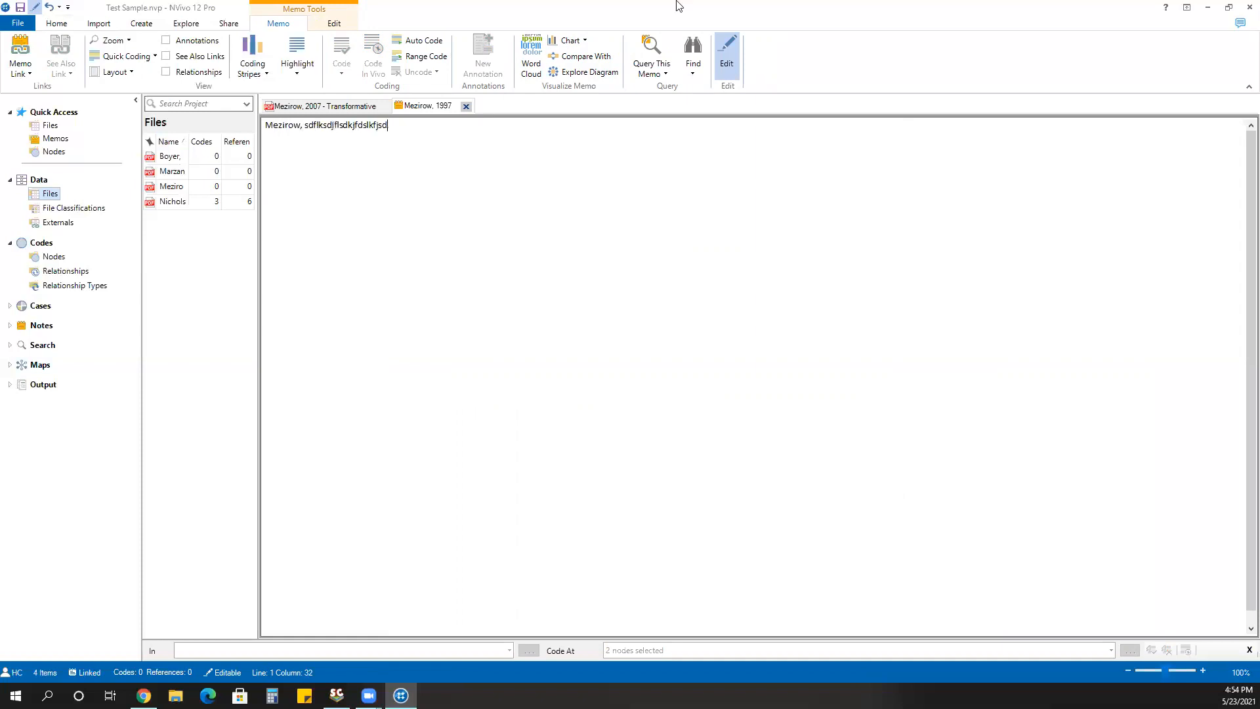
pyautogui.press('Return')
pyautogui.press('Return')
pyautogui.click(341, 108)
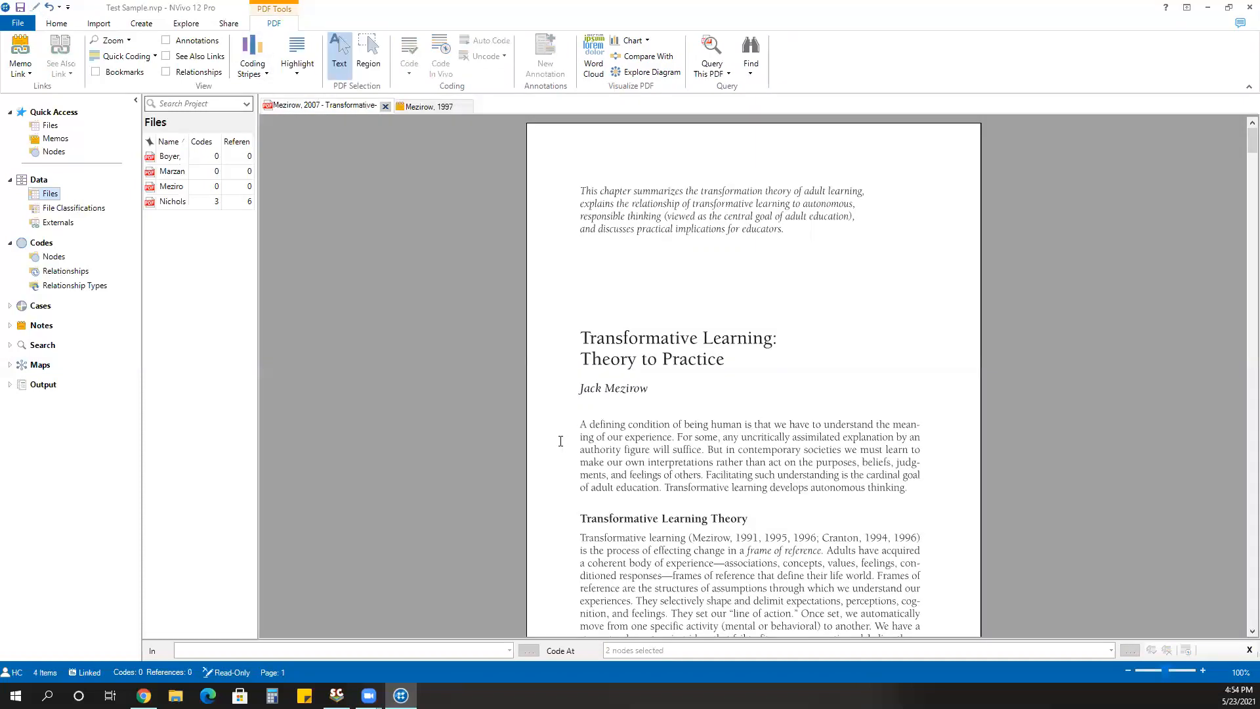
pyautogui.moveTo(567, 421)
pyautogui.mouseDown()
pyautogui.moveTo(919, 427)
pyautogui.moveTo(748, 522)
pyautogui.moveTo(917, 488)
pyautogui.mouseUp()
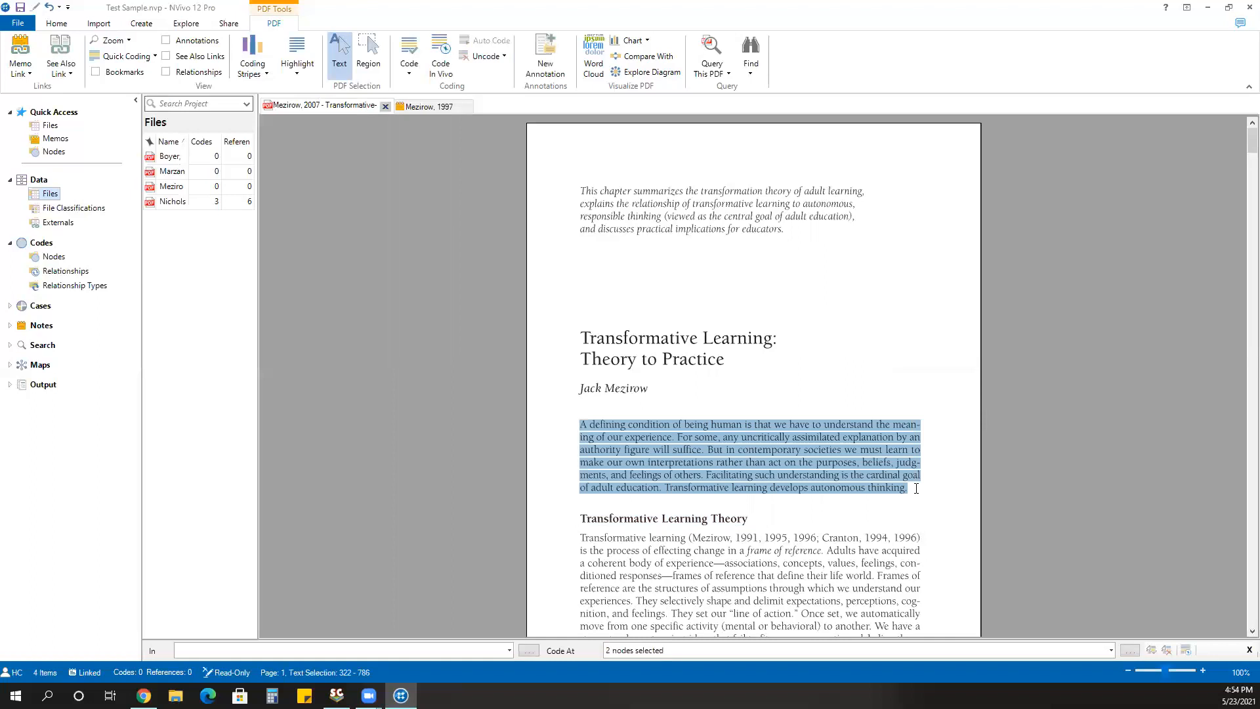
pyautogui.click(420, 107)
pyautogui.hotkey('ctrl', 'v')
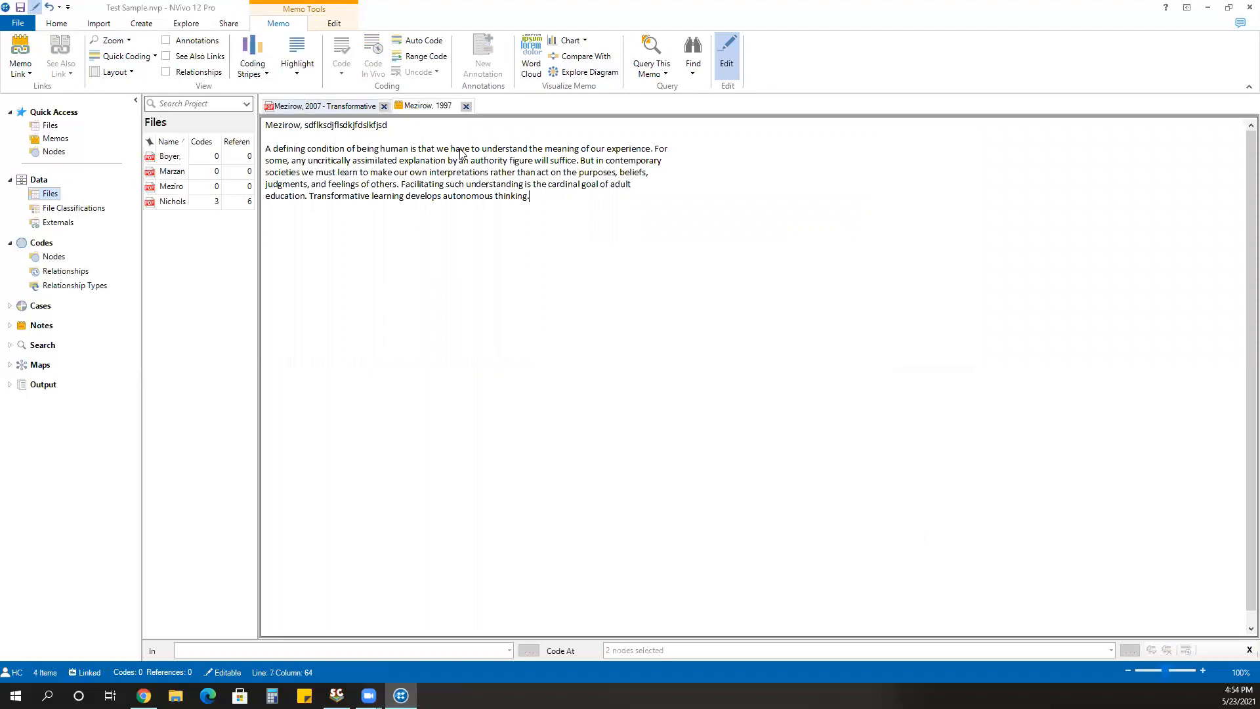
# Step: Code the first paragraph under the article's Transformative Learning Theory heading at both the Transformative Learning Theory and Theory nodes
pyautogui.click(300, 109)
pyautogui.scroll(-6, 344, 273)
pyautogui.scroll(3, 344, 274)
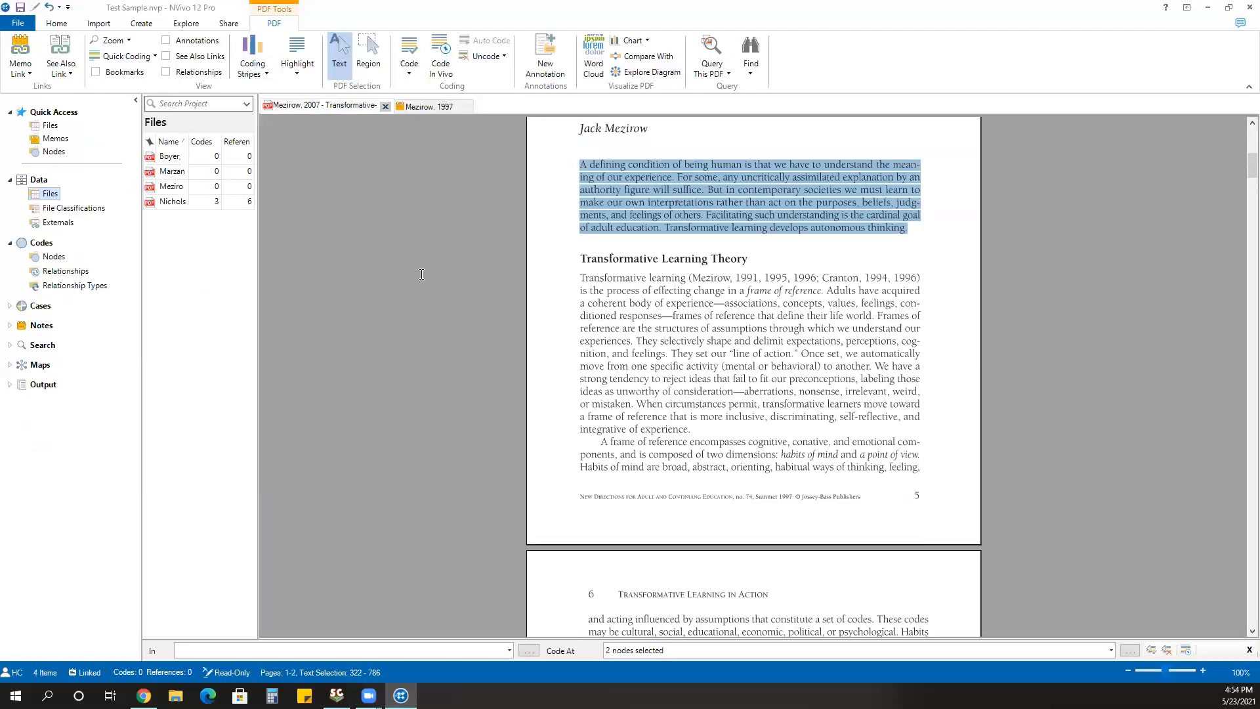
pyautogui.moveTo(579, 277); pyautogui.dragTo(687, 431)
pyautogui.rightClick(667, 376)
pyautogui.click(702, 384)
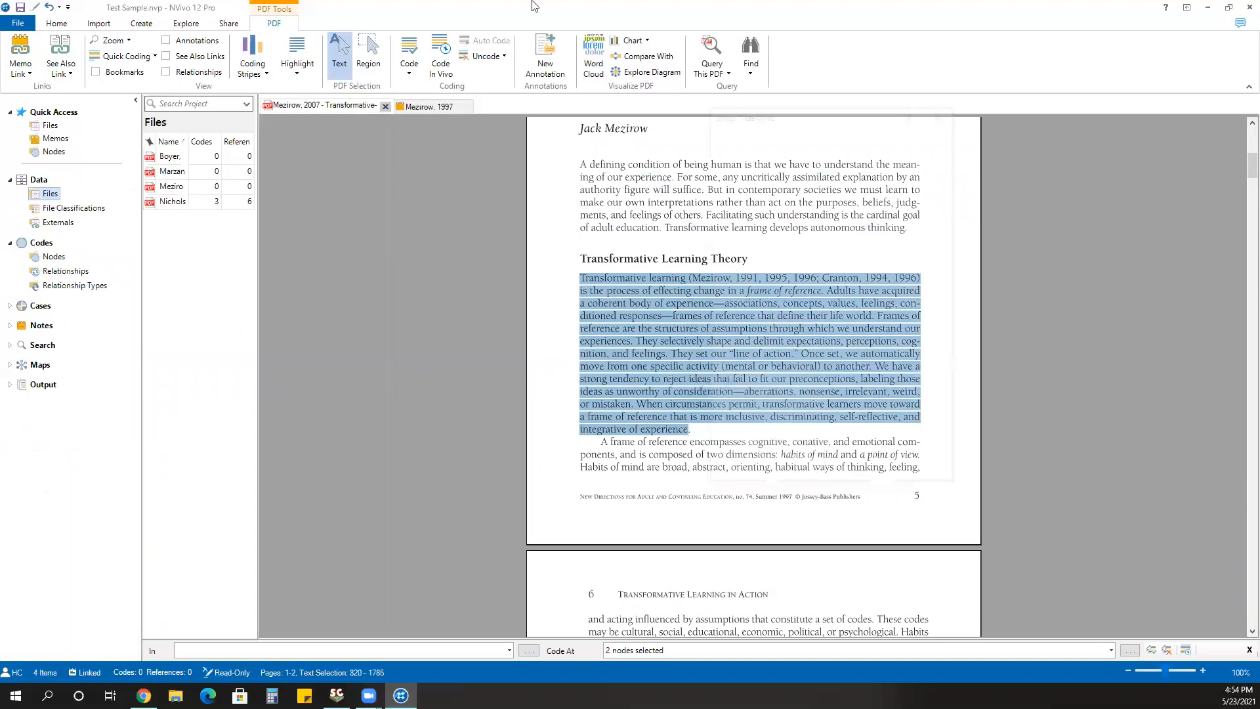
pyautogui.click(774, 197)
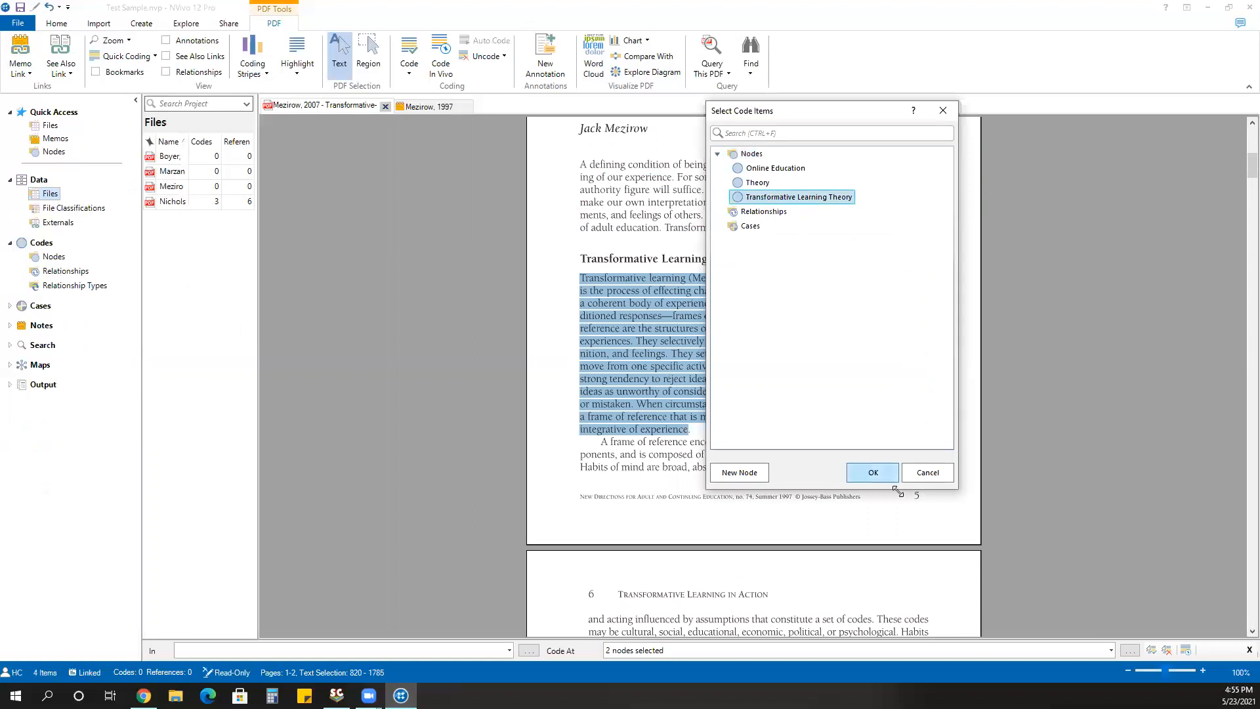
pyautogui.keyDown('ctrl'); pyautogui.click(756, 188); pyautogui.keyUp('ctrl')
pyautogui.click(854, 473)
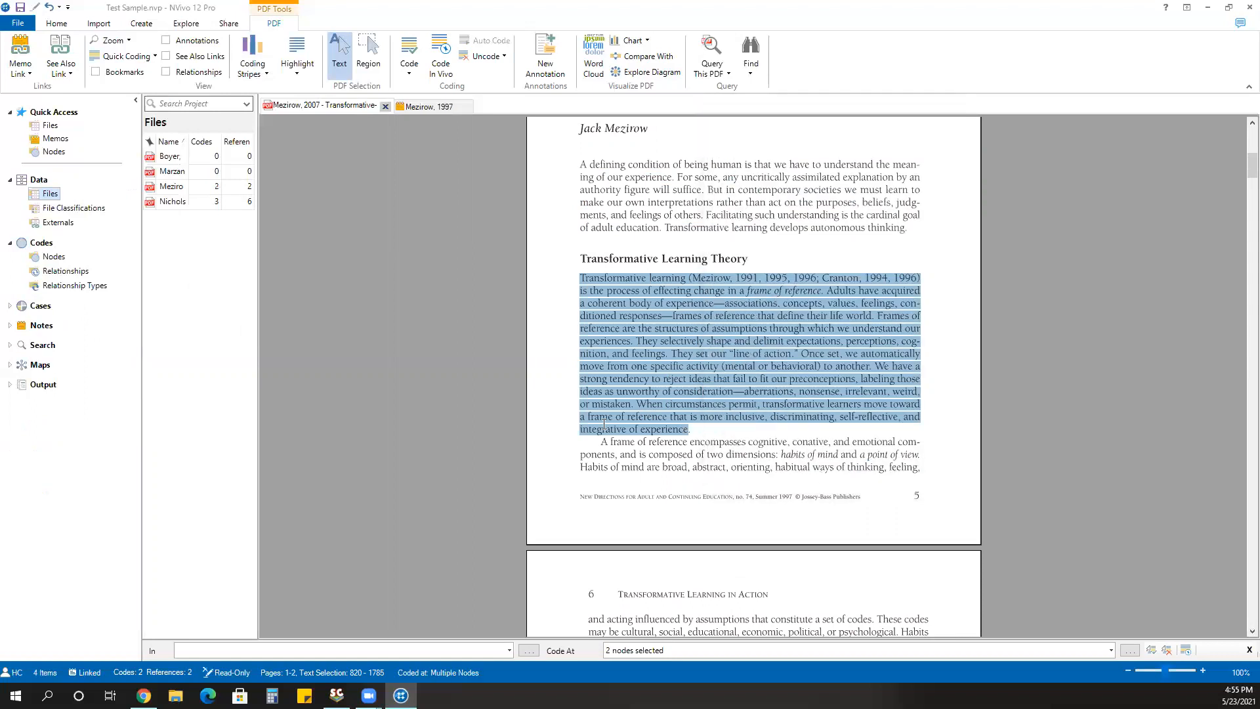
# Step: Show coding stripes for recent coding beside the Mezirow article
pyautogui.scroll(-3, 691, 440)
pyautogui.scroll(4, 691, 440)
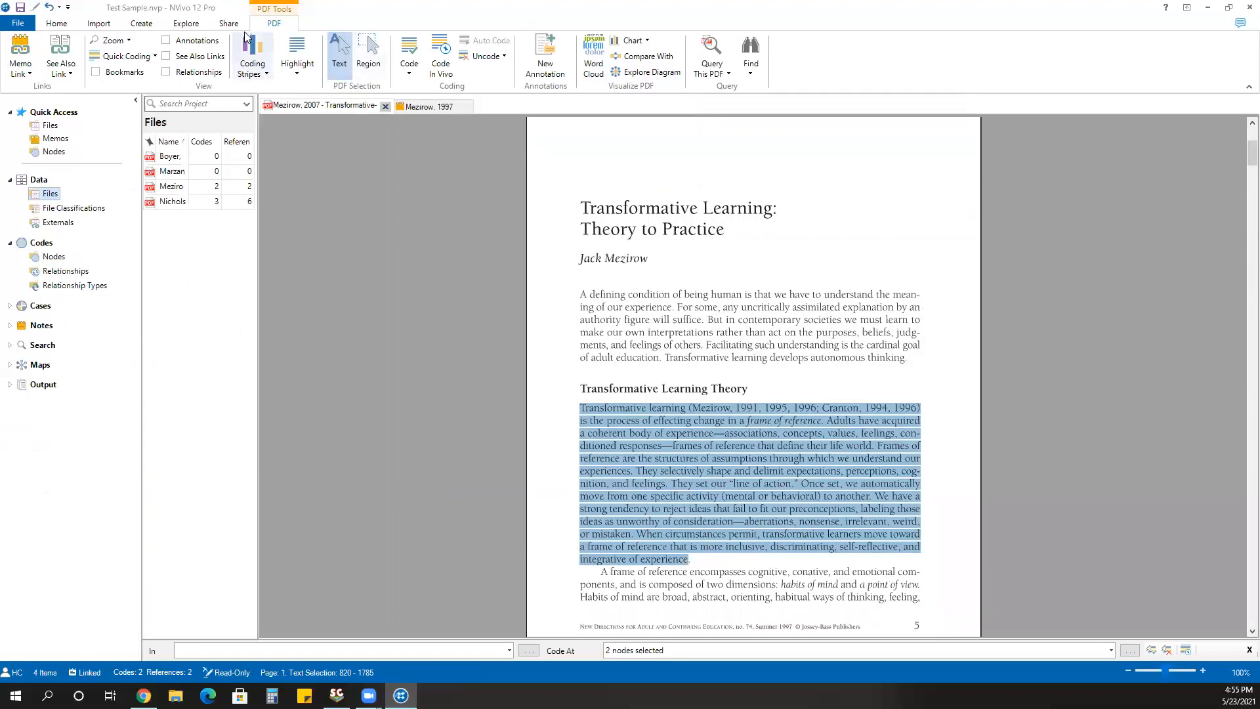
pyautogui.click(252, 59)
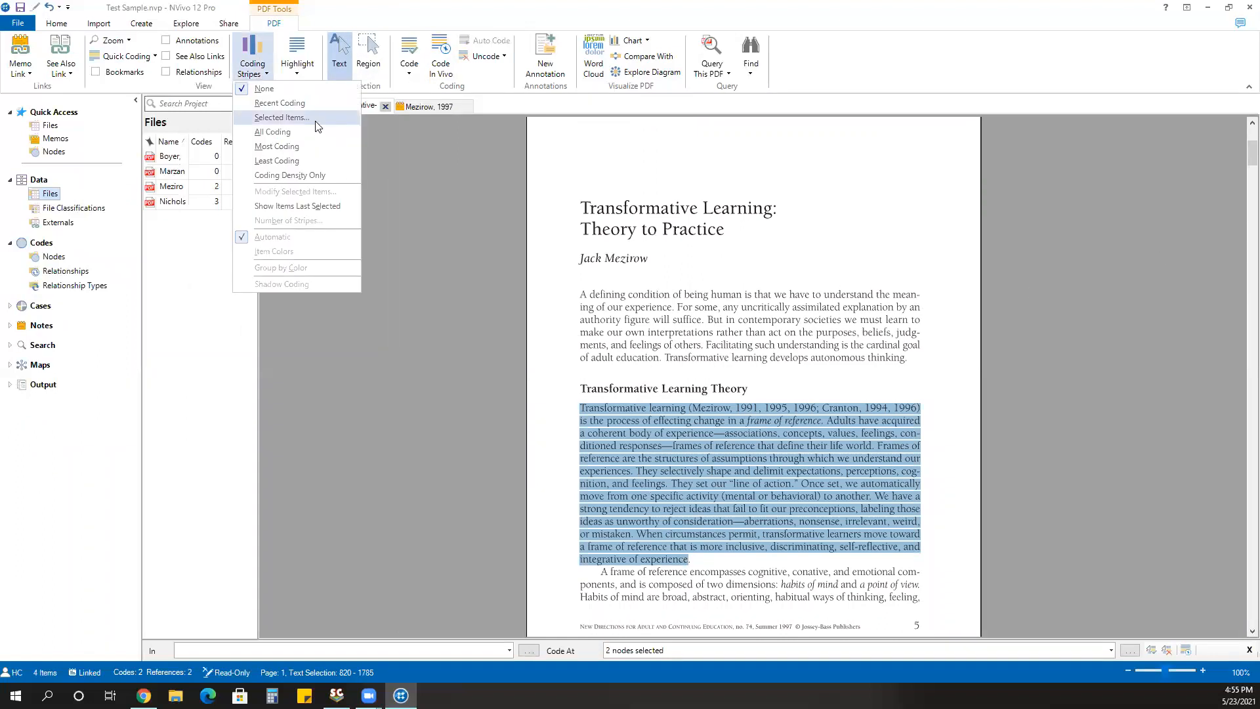
pyautogui.click(280, 103)
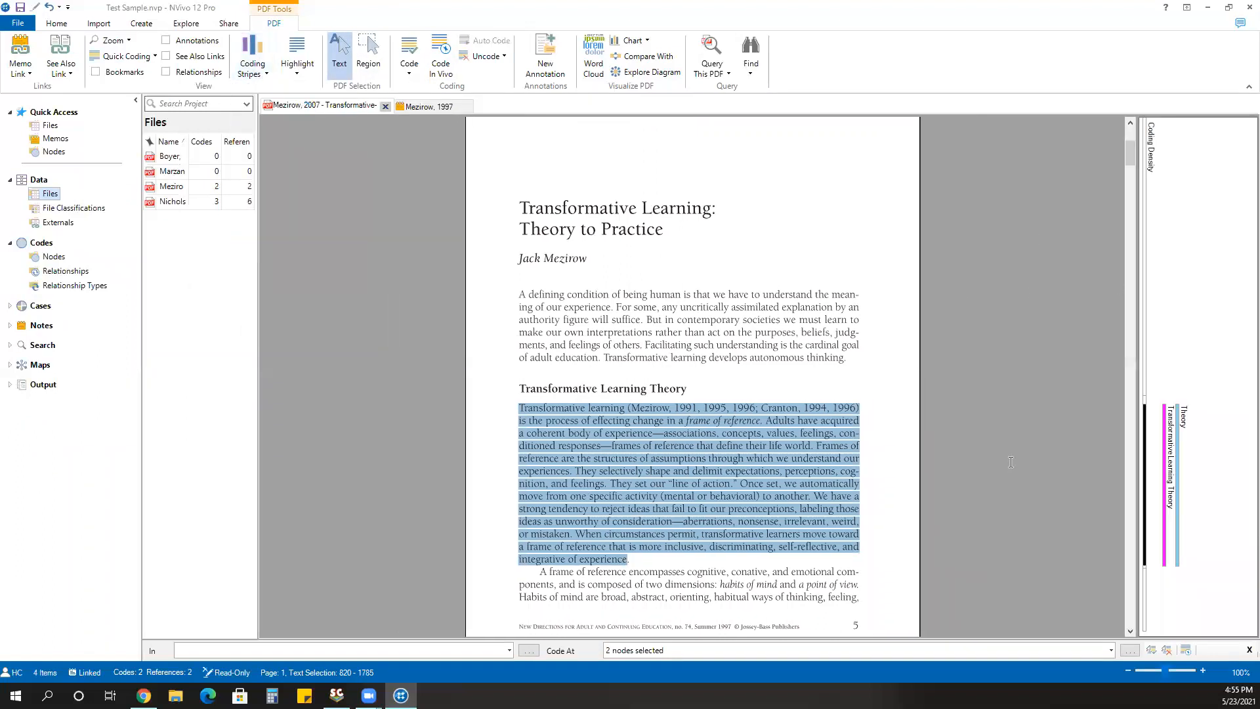
pyautogui.scroll(-3, 1111, 448)
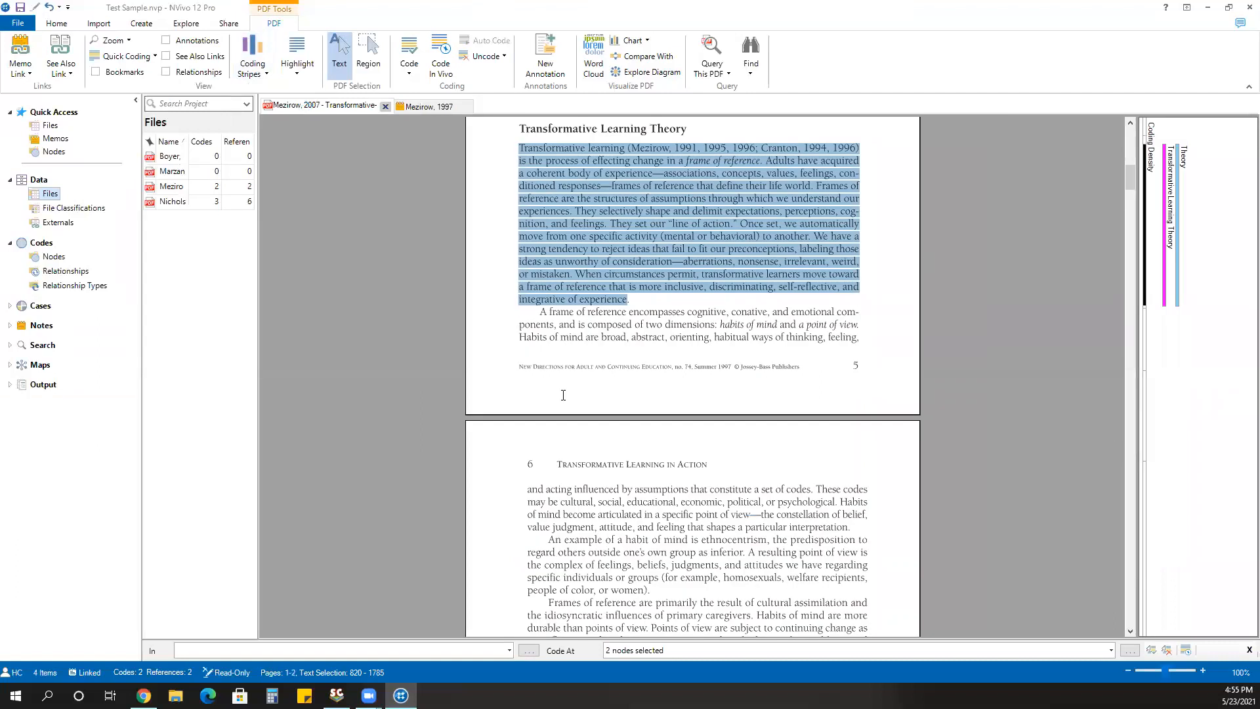
pyautogui.click(537, 317)
pyautogui.scroll(-5, 625, 578)
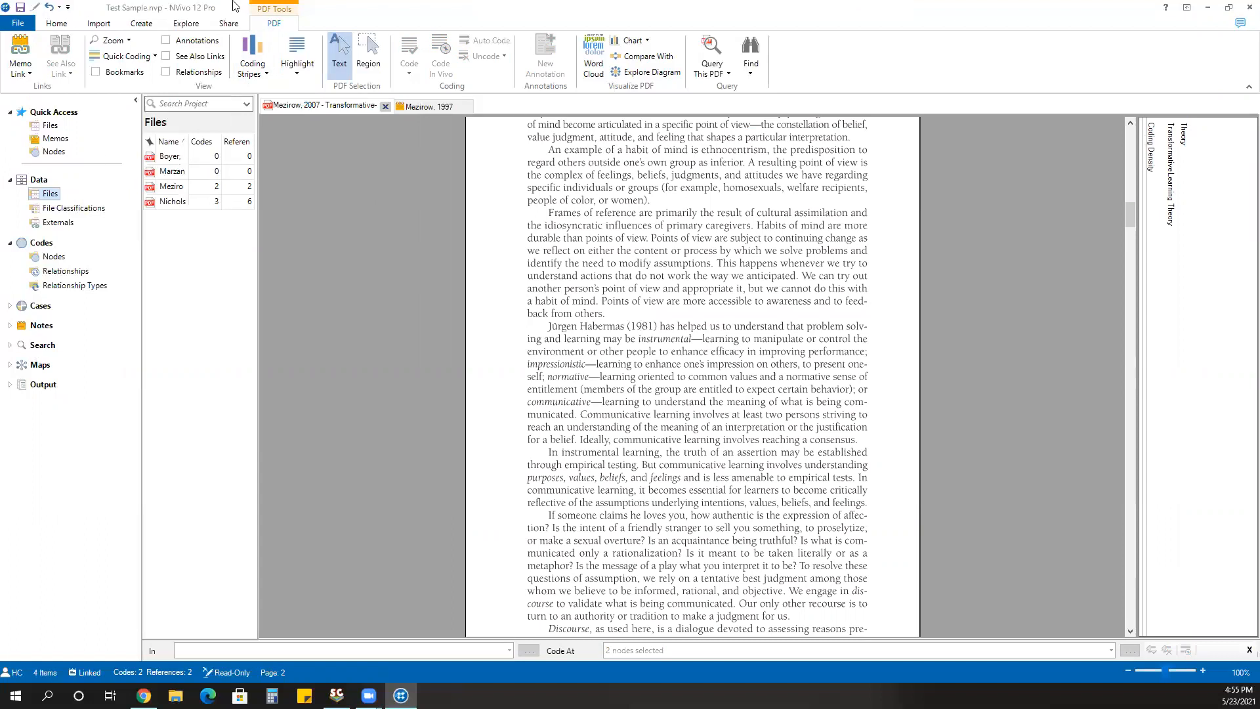
# Step: Save the Test Sample project and close it
pyautogui.click(18, 23)
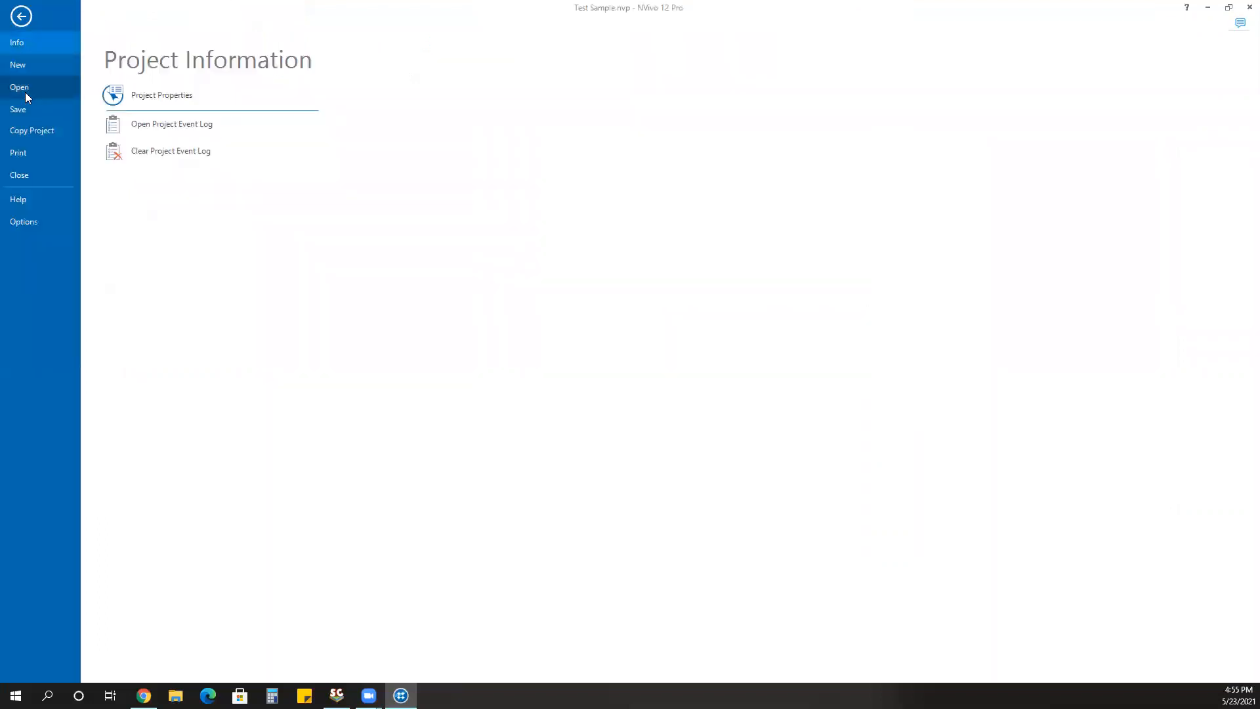
pyautogui.click(27, 109)
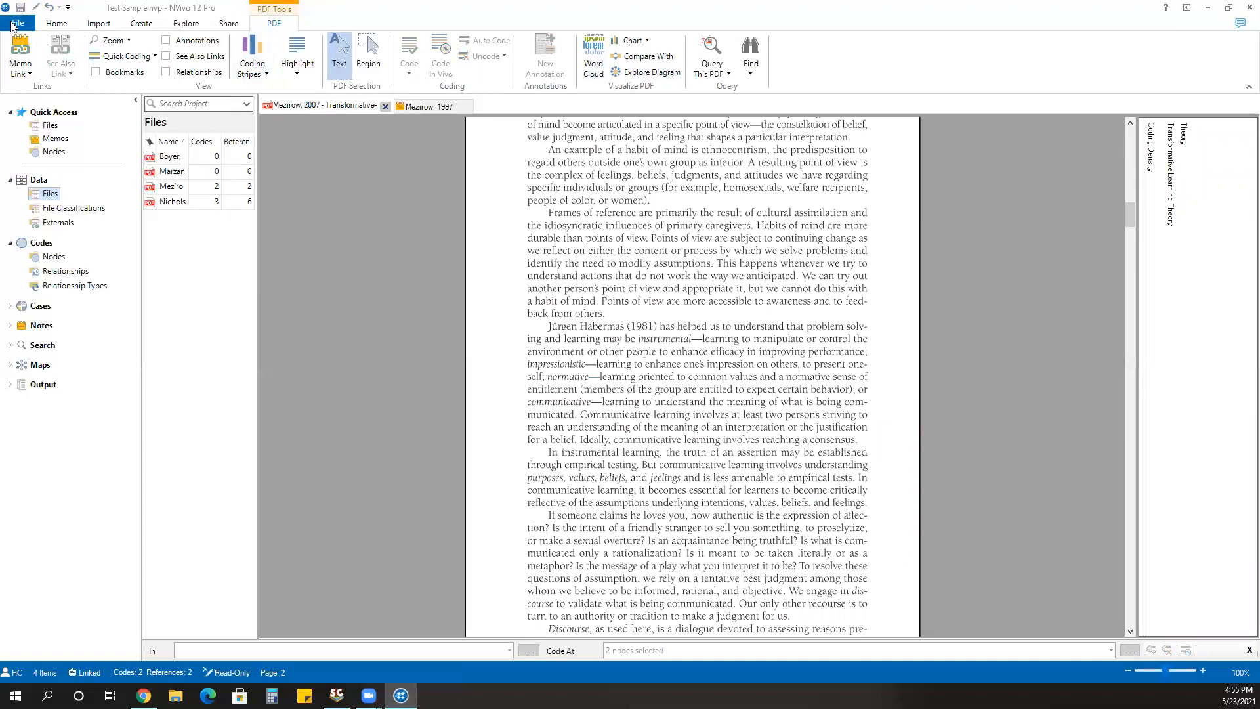
pyautogui.click(14, 24)
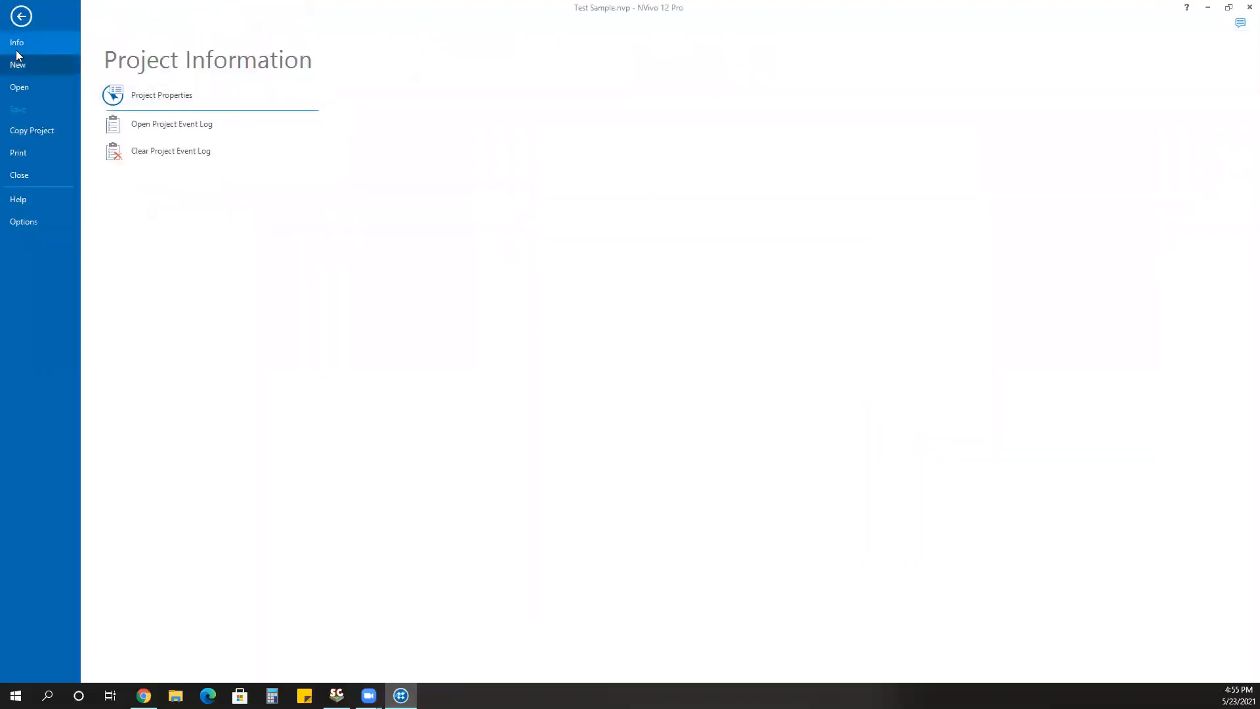
pyautogui.click(38, 178)
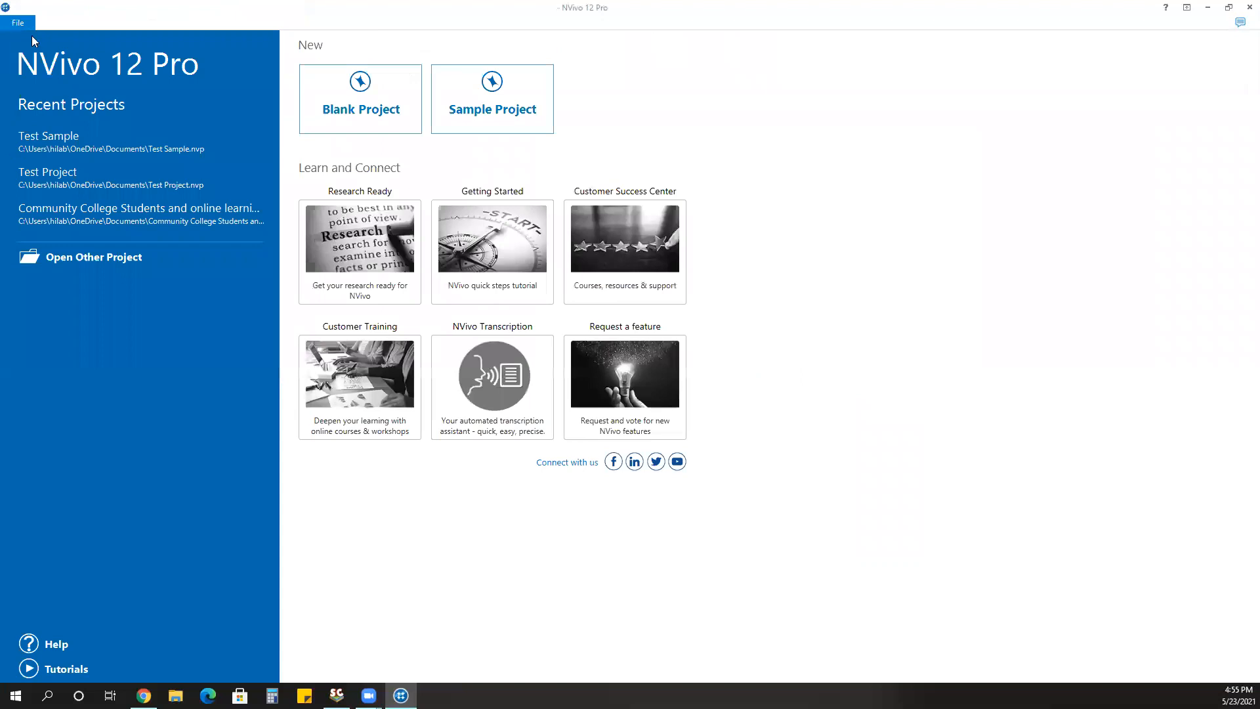
# Step: Open the recent project "Community College Students and online learning" and view its list of files and its list of nodes
pyautogui.click(165, 211)
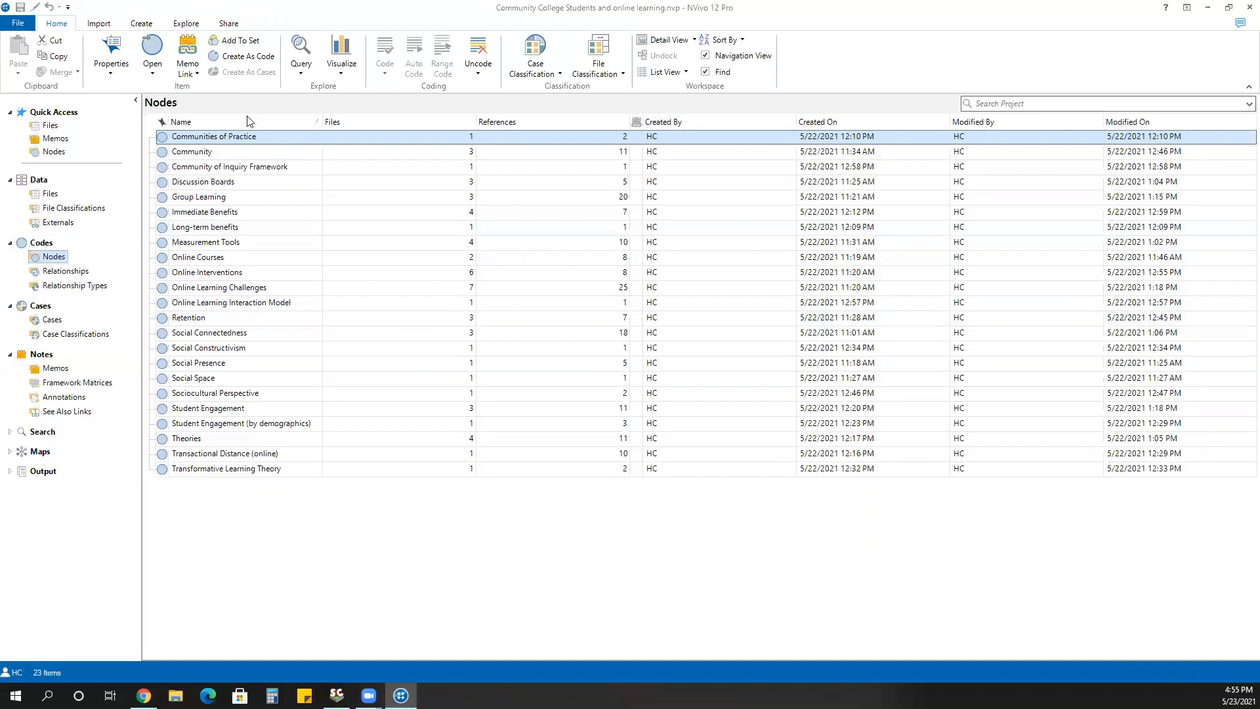
pyautogui.click(50, 194)
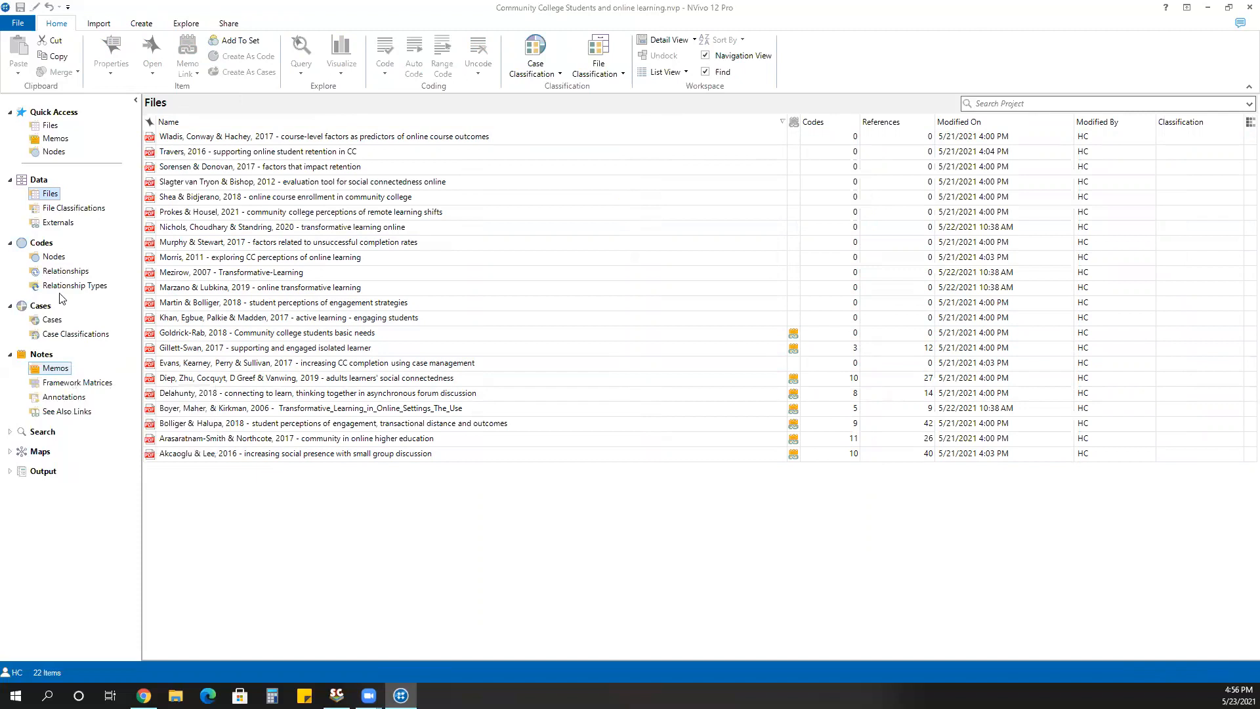
pyautogui.click(54, 257)
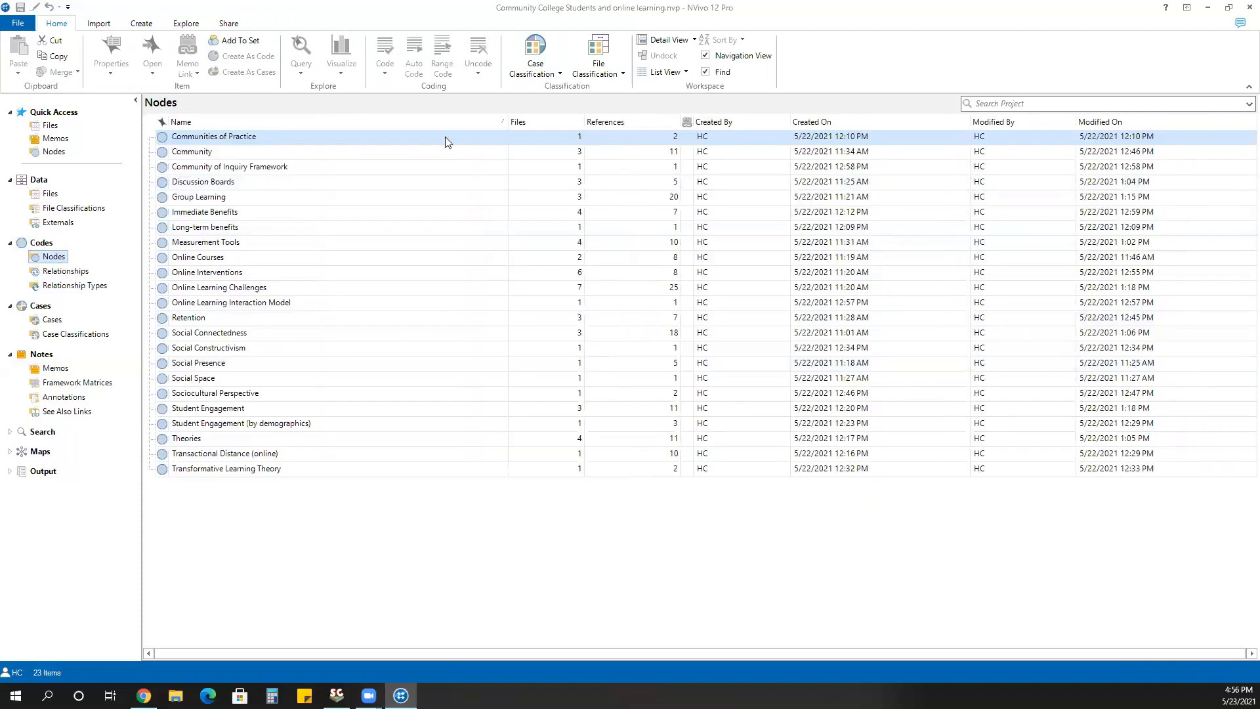
# Step: Open the Measurement Tools node and read through its coded passages from each article
pyautogui.click(341, 242)
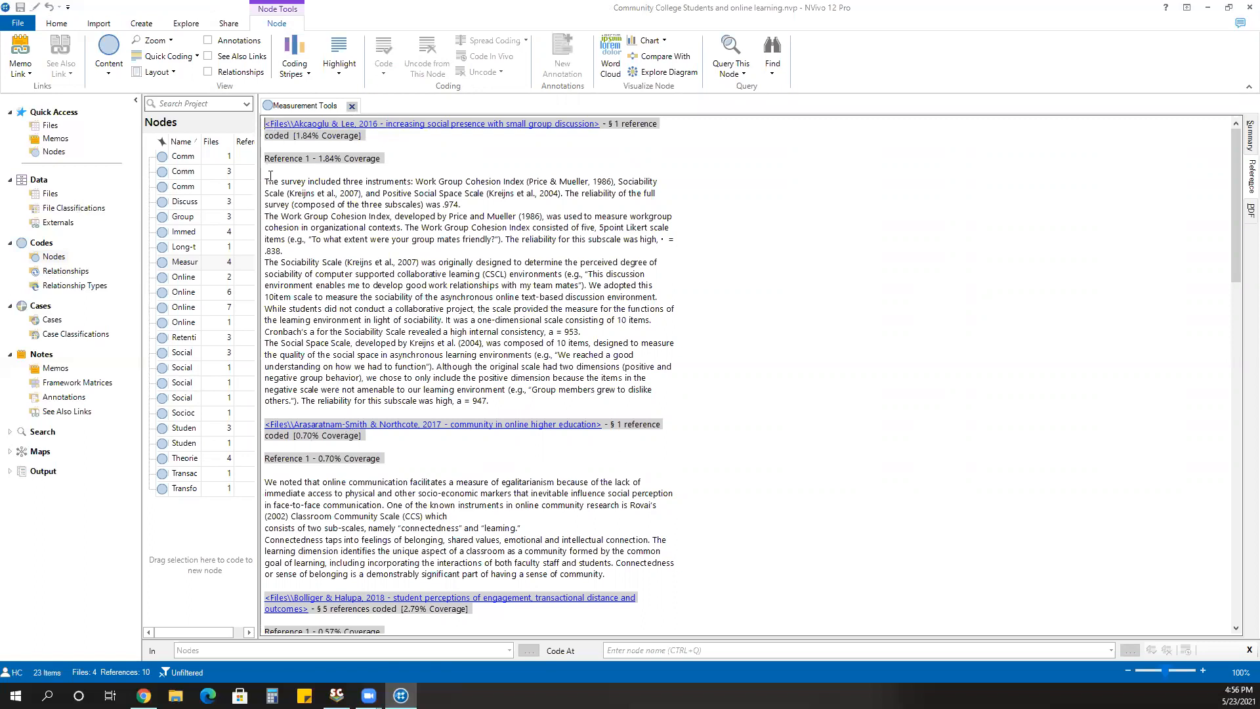
pyautogui.moveTo(268, 182); pyautogui.dragTo(492, 401)
pyautogui.click(309, 187)
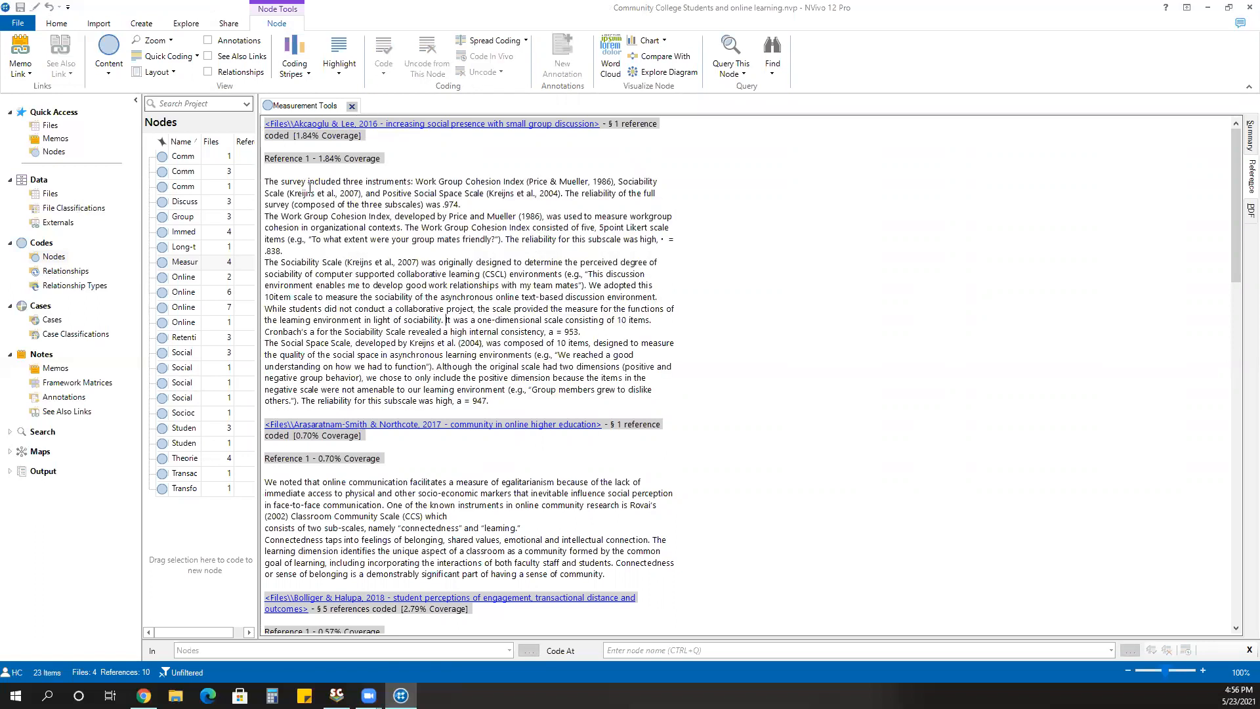
pyautogui.click(445, 321)
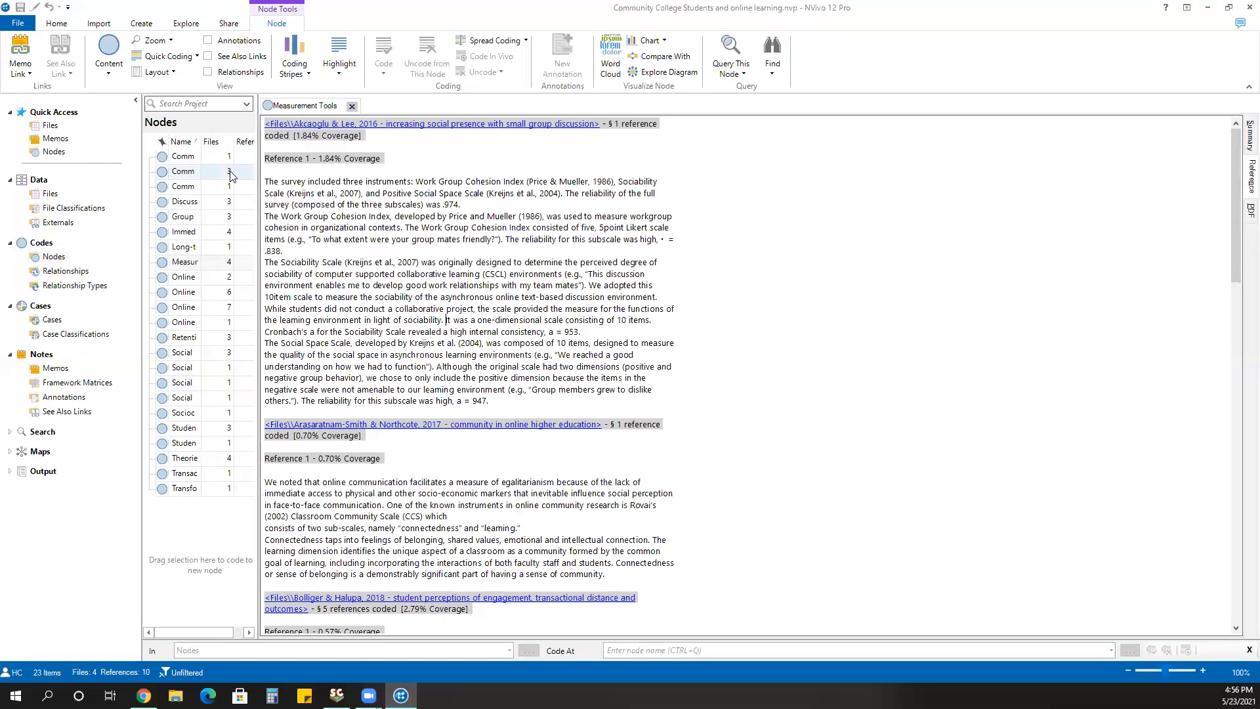
pyautogui.scroll(-6, 305, 256)
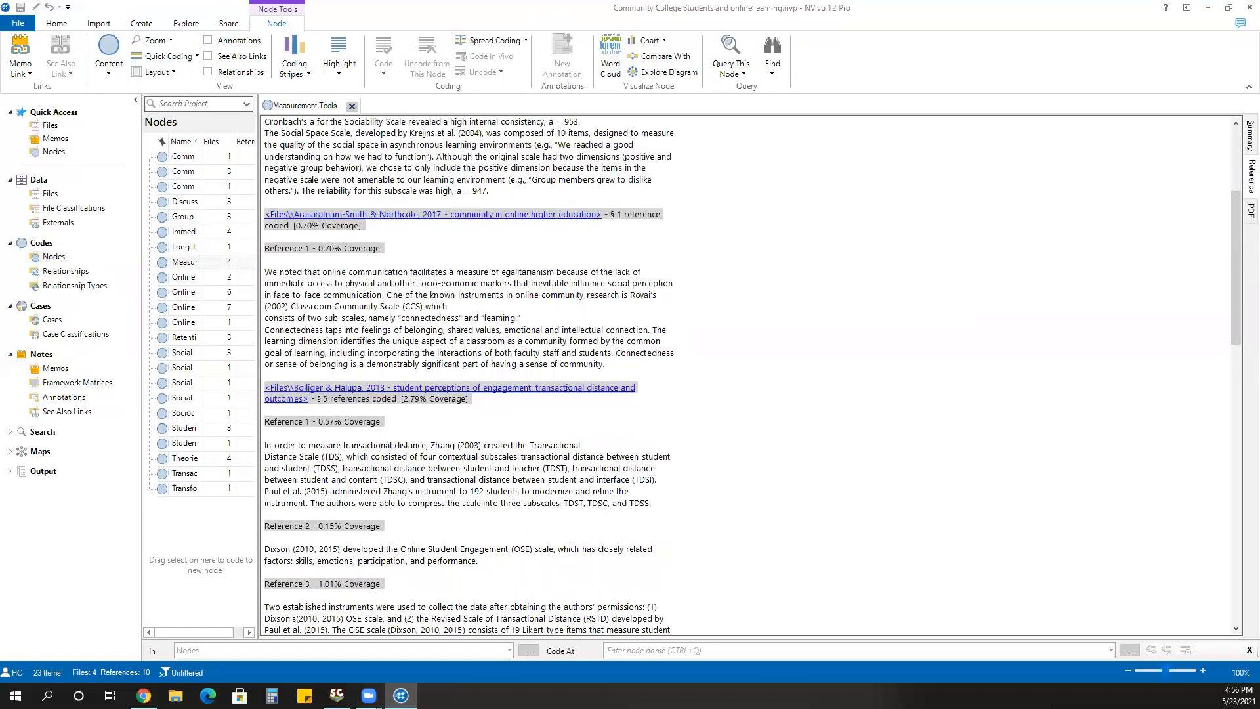
pyautogui.scroll(-3, 367, 302)
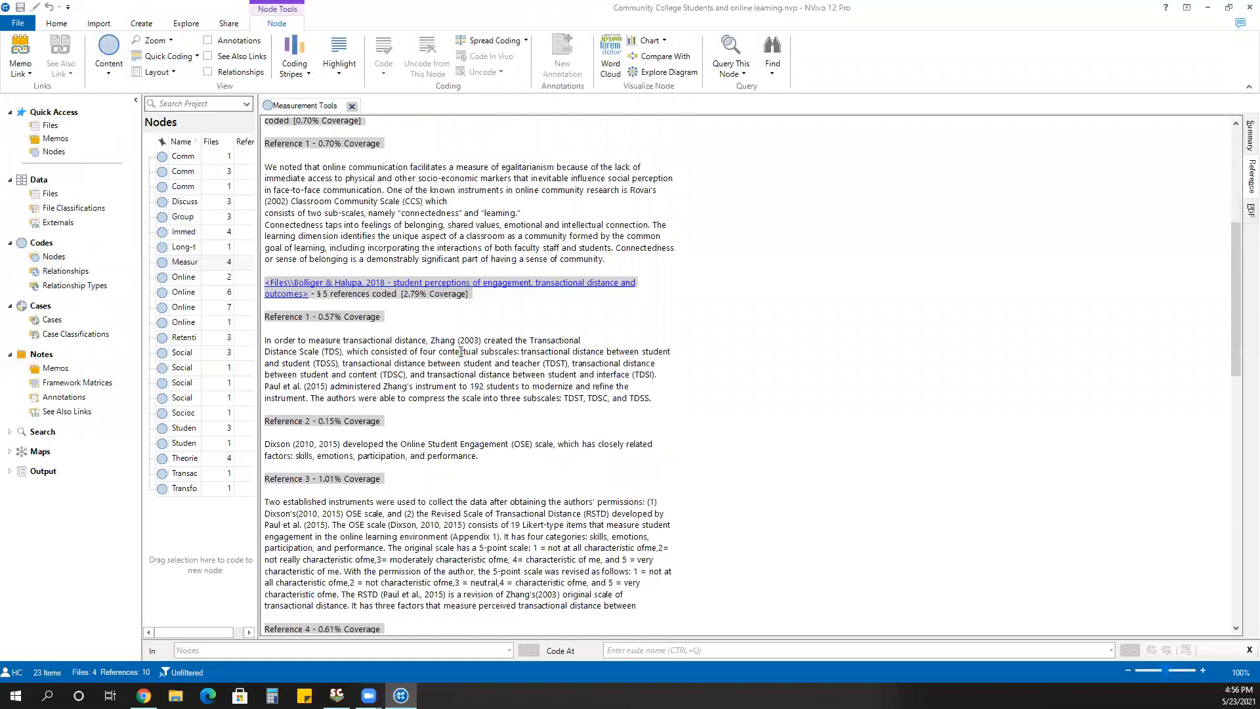
pyautogui.scroll(-3, 462, 353)
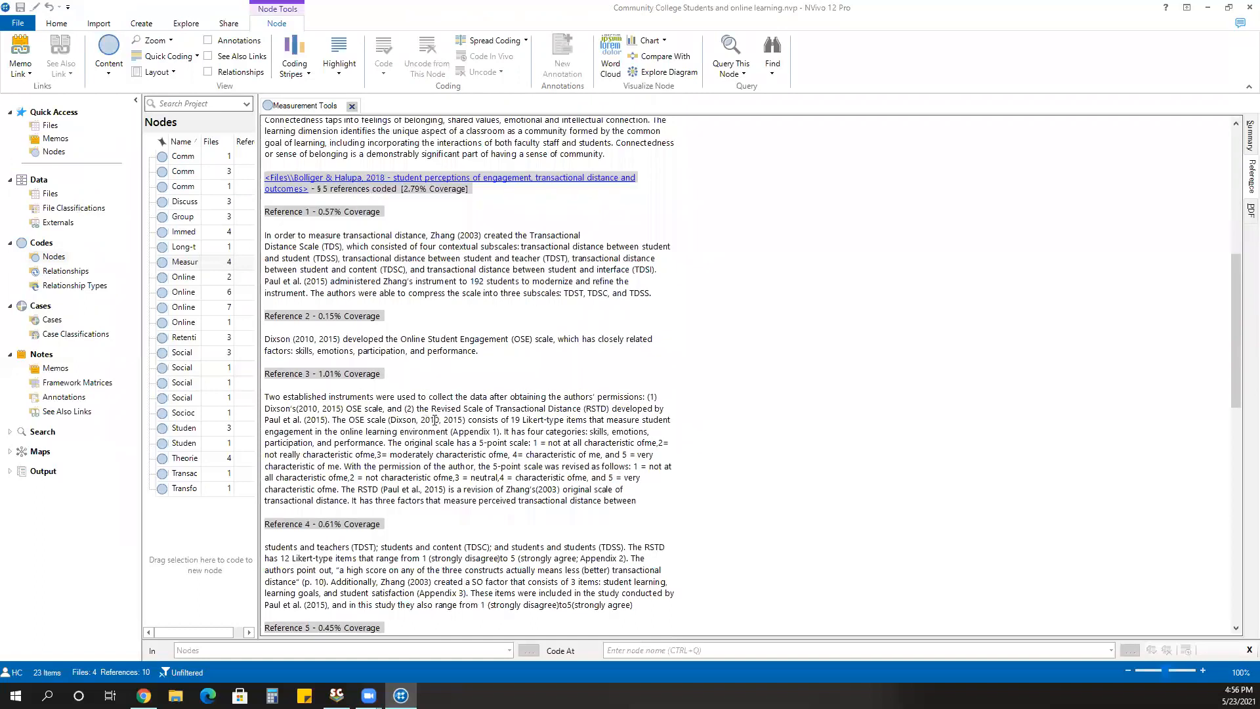
pyautogui.scroll(-6, 434, 420)
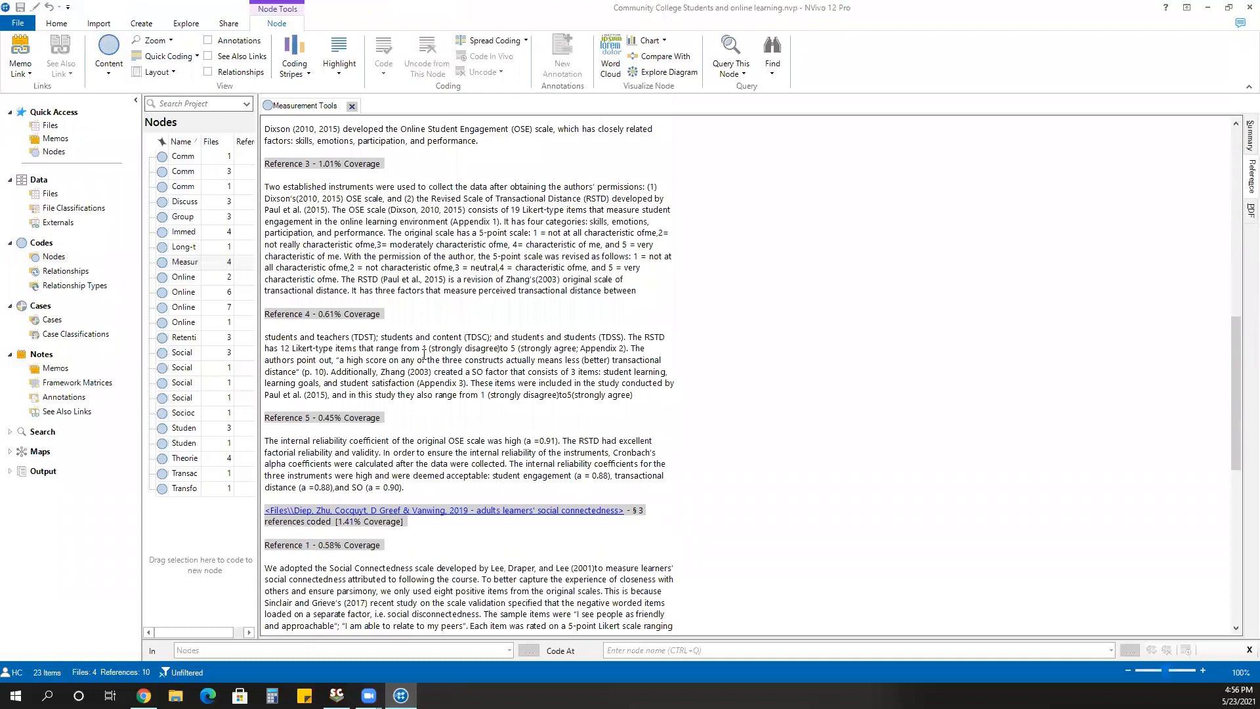
pyautogui.scroll(-3, 424, 354)
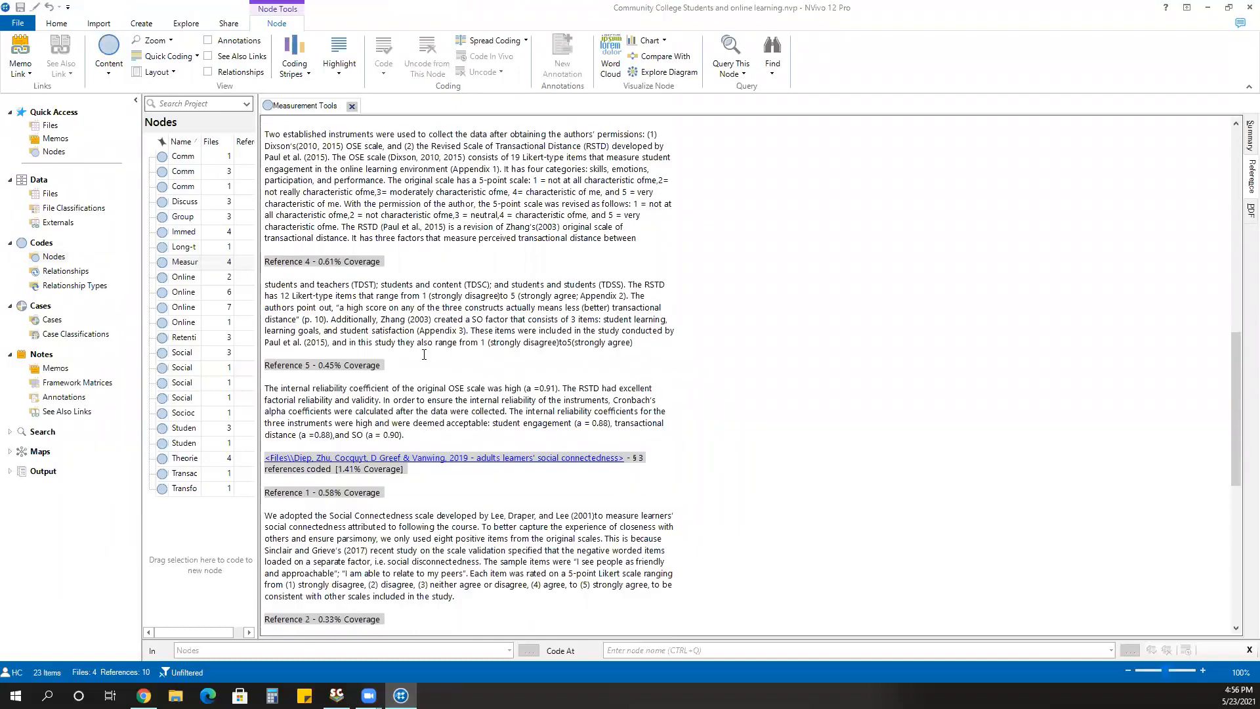
pyautogui.scroll(-3, 475, 445)
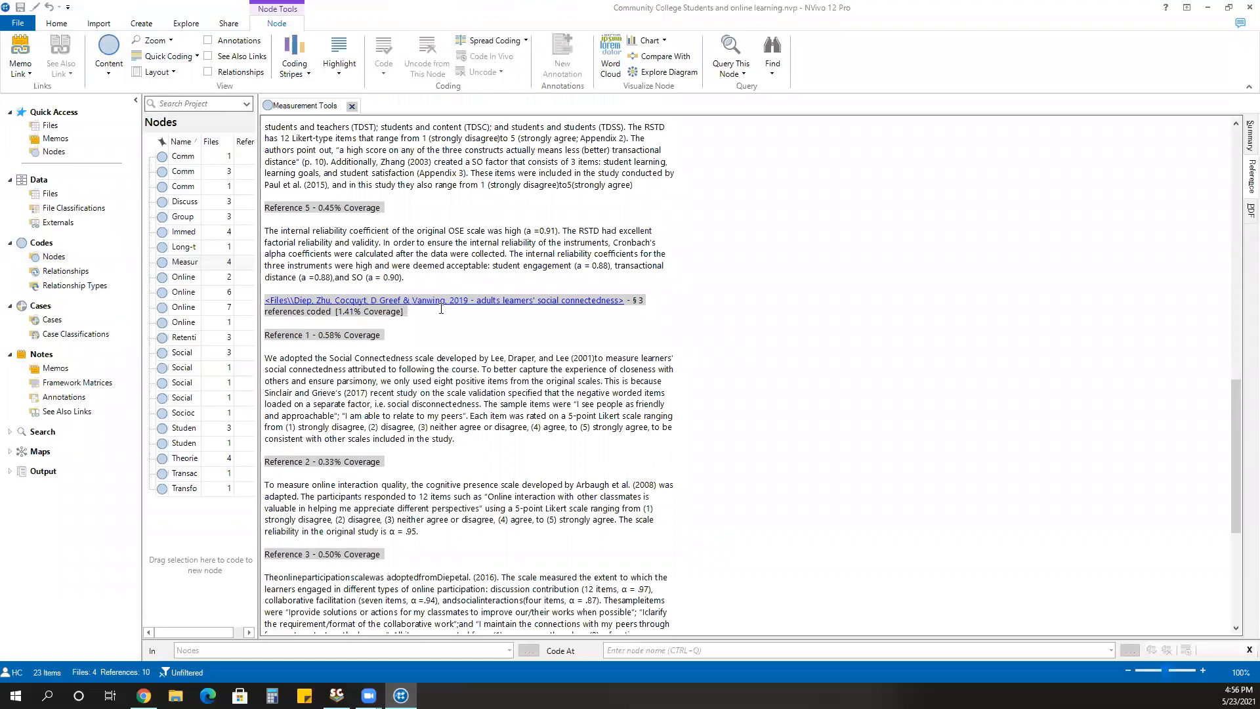
pyautogui.scroll(-9, 509, 434)
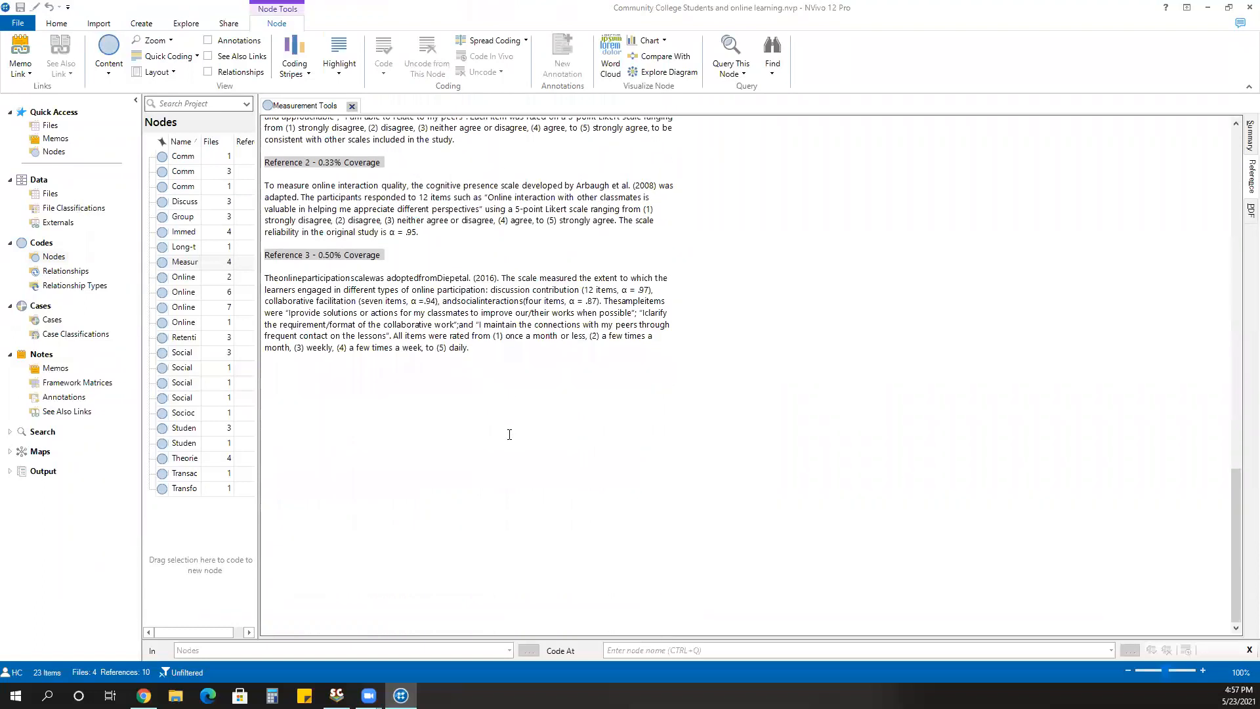
# Step: List the project's memos and open the "Goldrick-Rab, 2018" and "Gillett-Swan, 2017" memos to examine the citation and abstract
pyautogui.click(34, 368)
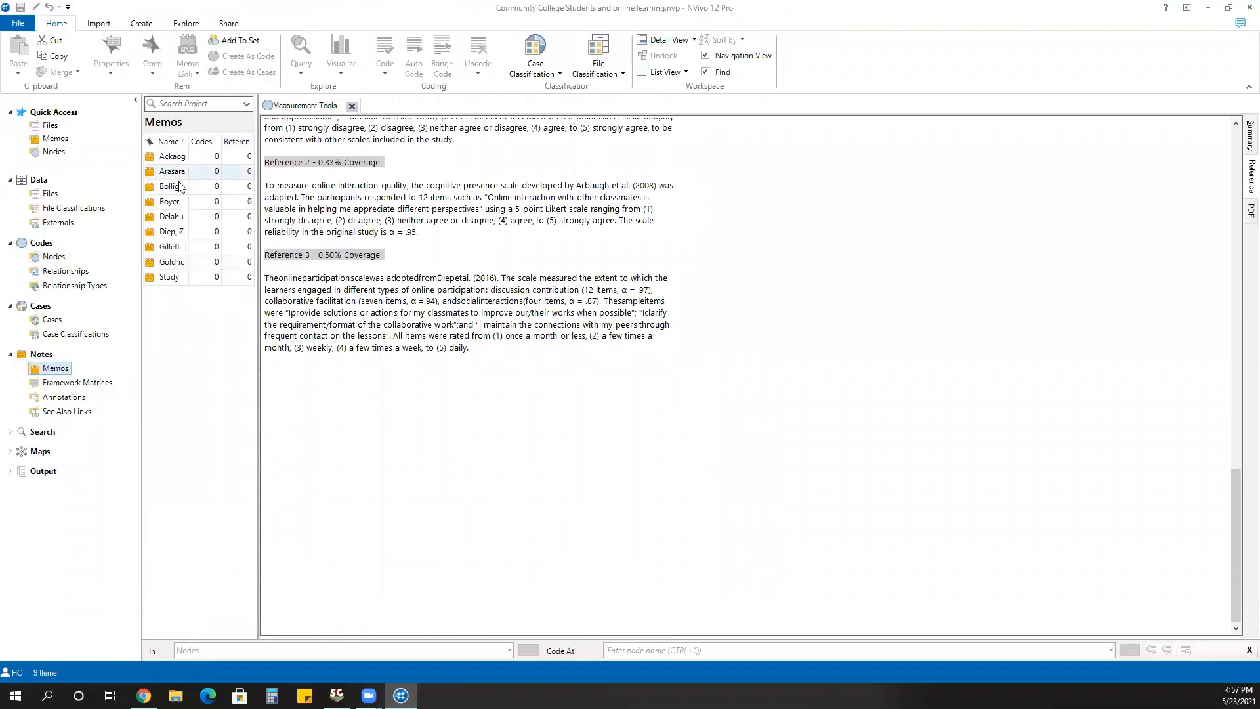
pyautogui.click(168, 276)
pyautogui.click(172, 265)
pyautogui.doubleClick(172, 265)
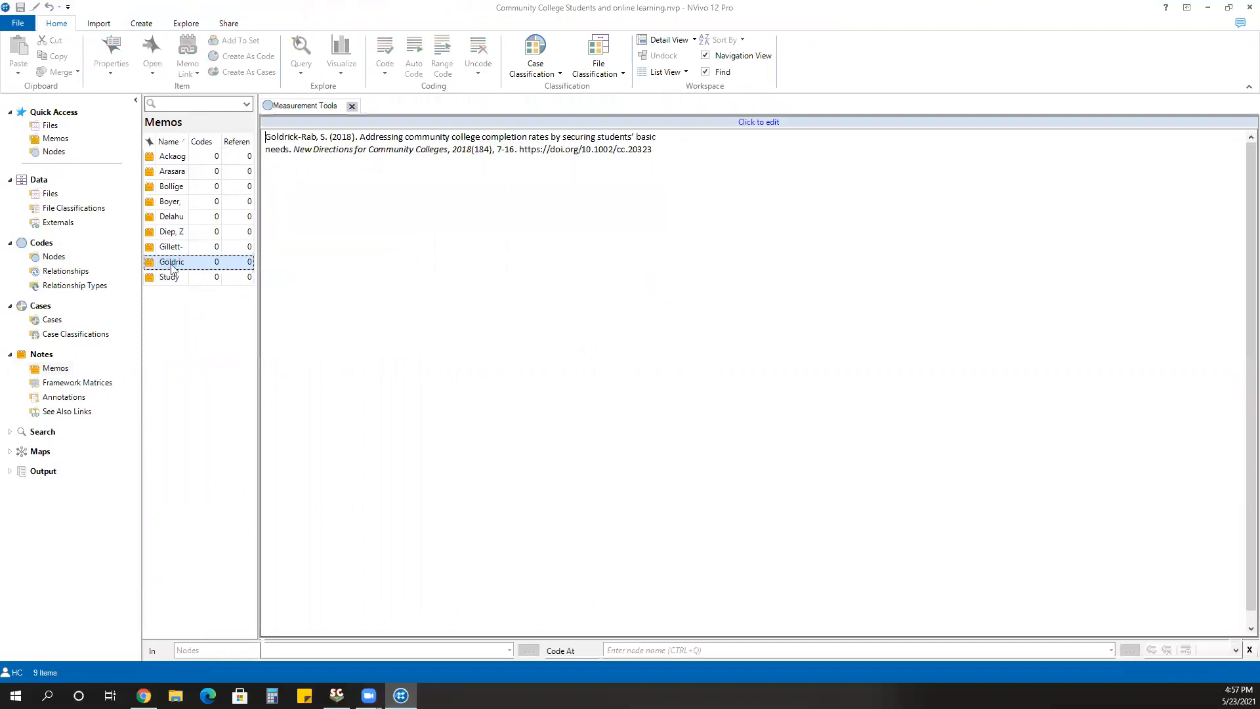
pyautogui.click(172, 247)
pyautogui.doubleClick(173, 246)
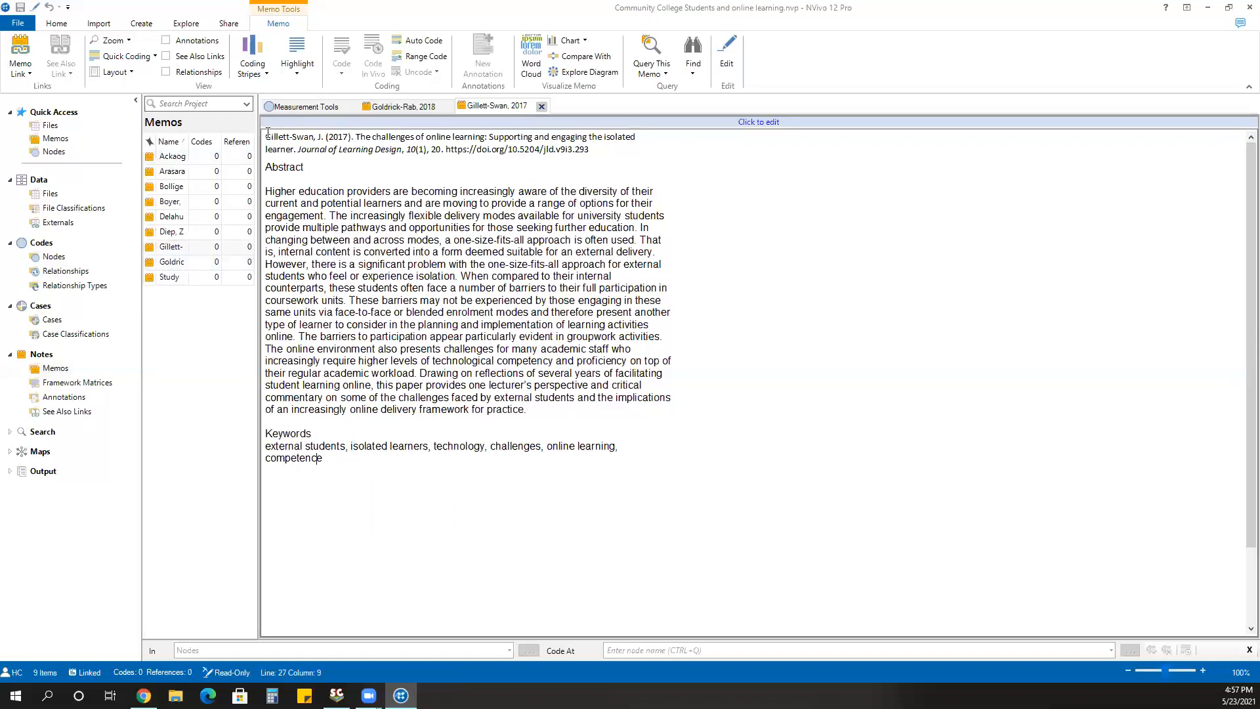
pyautogui.moveTo(268, 132); pyautogui.dragTo(636, 166)
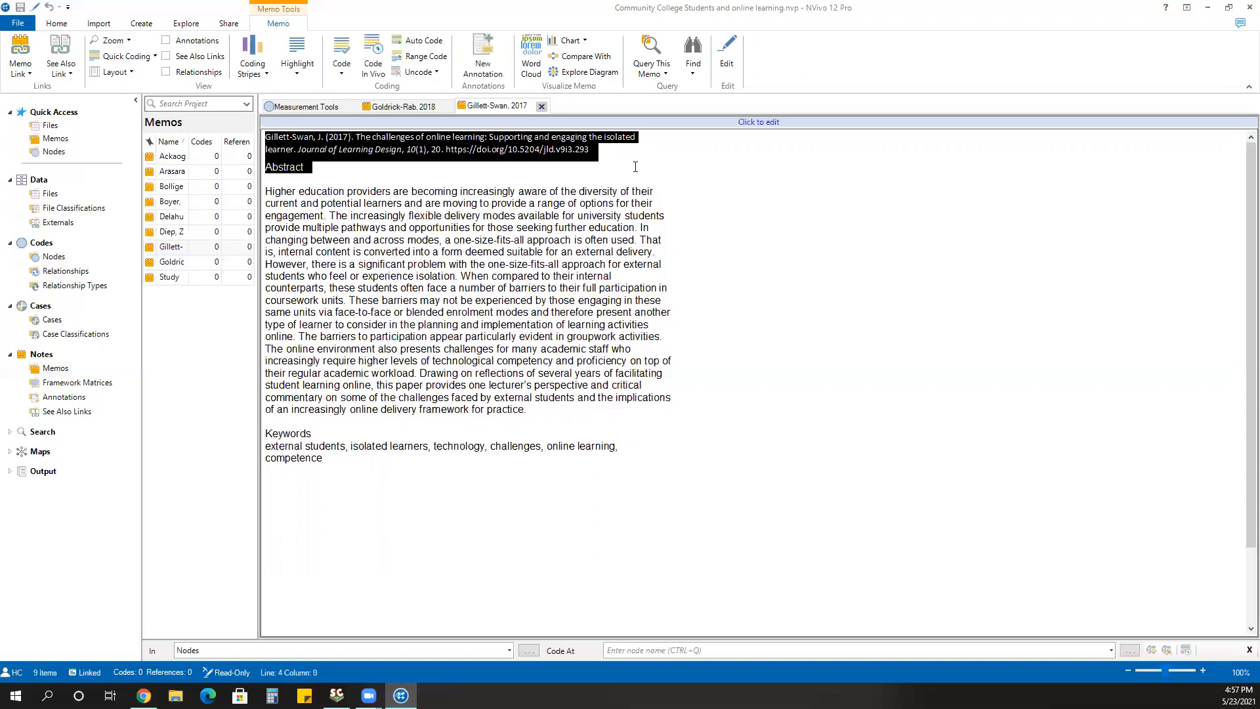
pyautogui.click(351, 161)
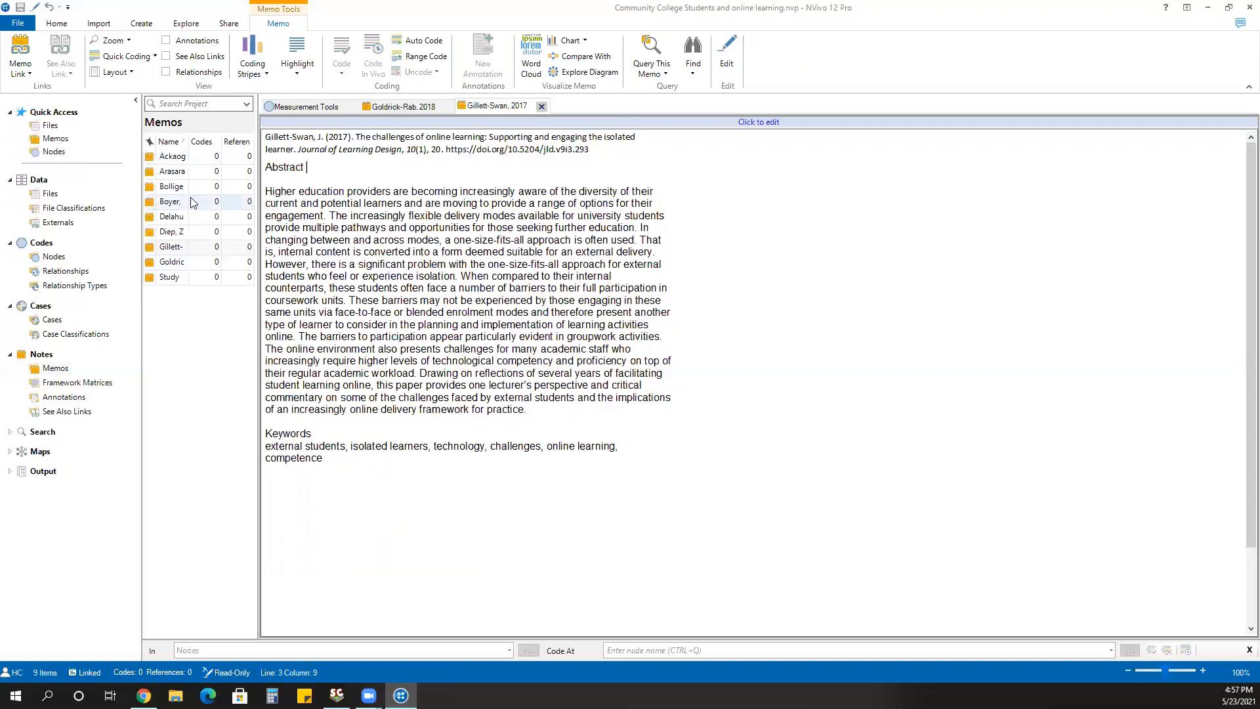
# Step: Open the "Ackaoglu & Lee, 2016" memo and compare its contents with the "Goldrick-Rab, 2018" memo
pyautogui.click(174, 158)
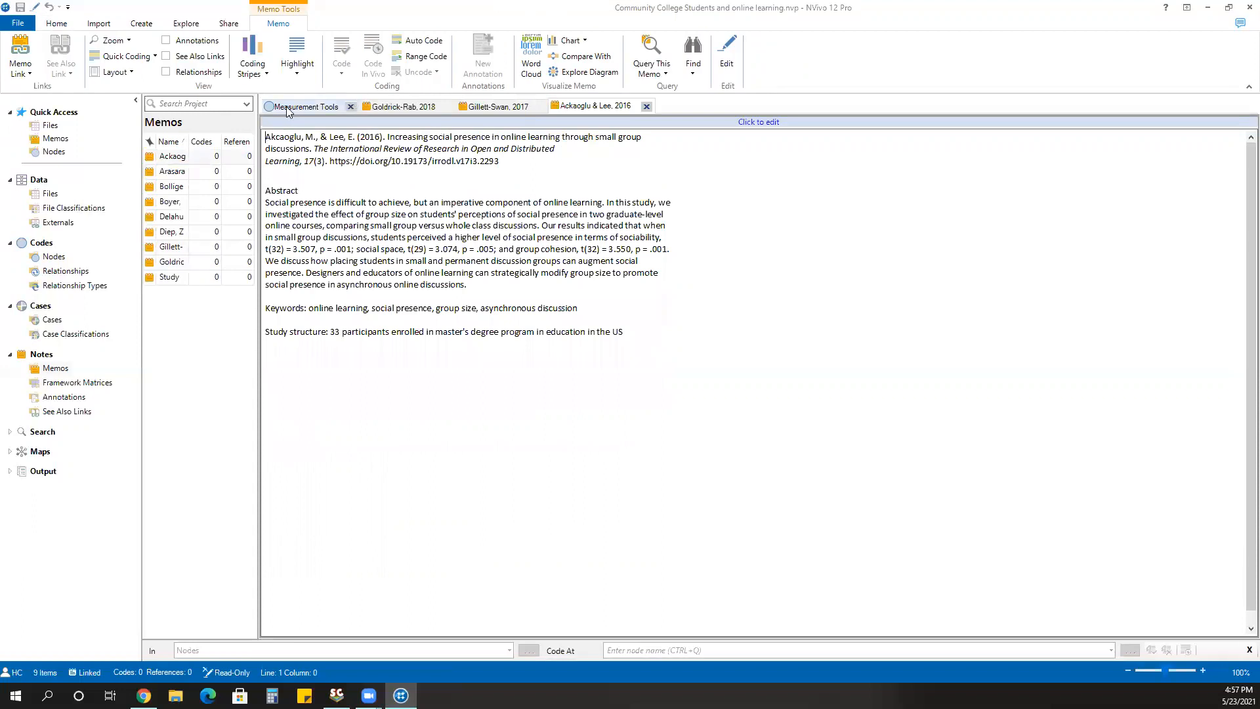
pyautogui.click(394, 107)
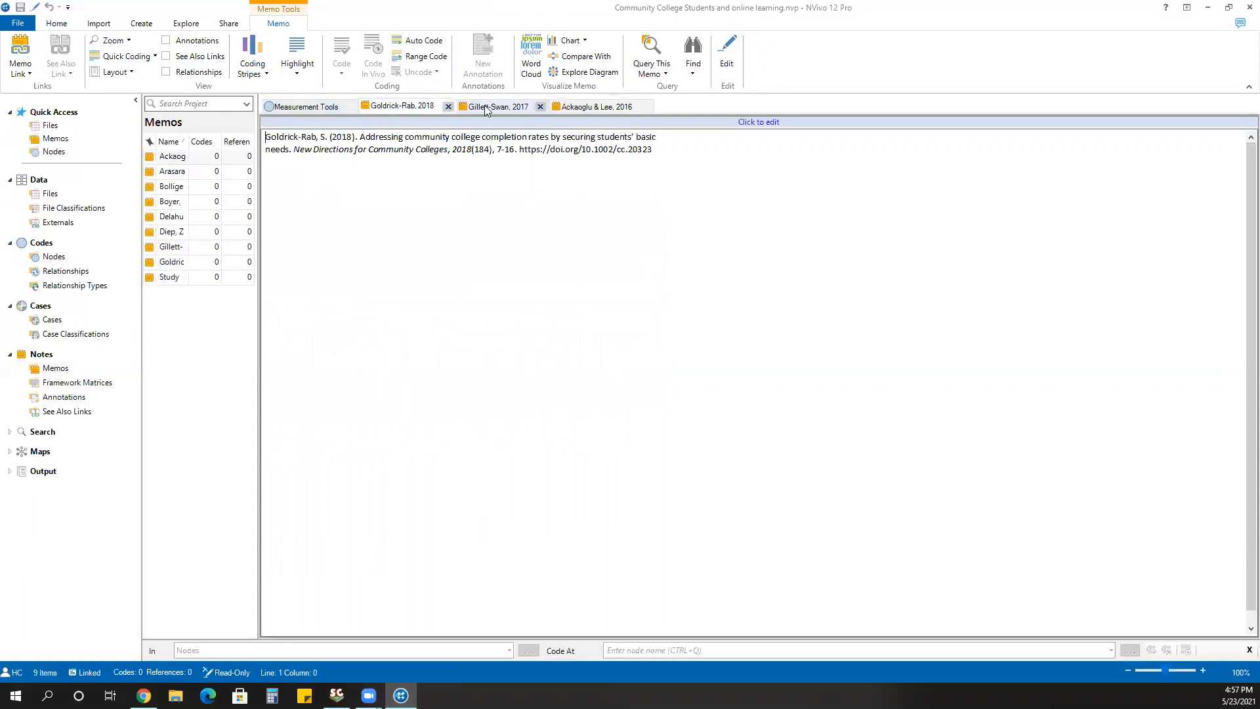
pyautogui.click(578, 106)
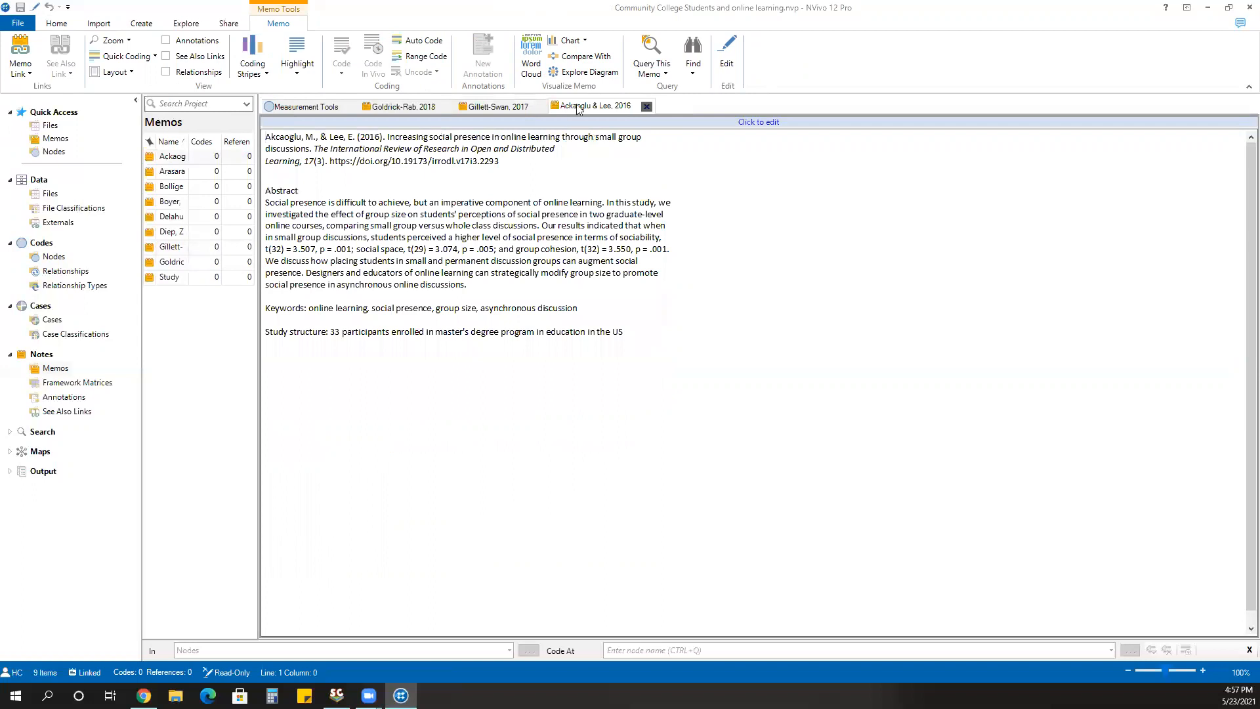
# Step: Close the three open memos, leaving the Measurement Tools node open
pyautogui.click(647, 106)
pyautogui.click(543, 107)
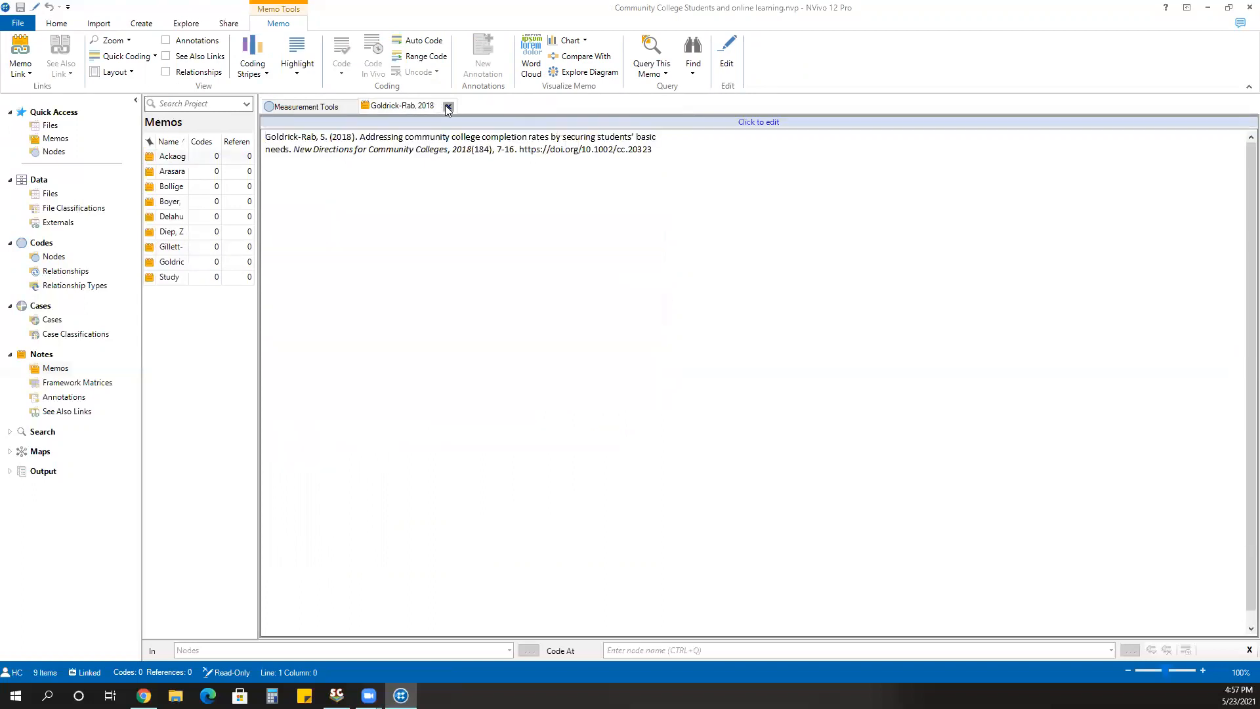
pyautogui.click(448, 107)
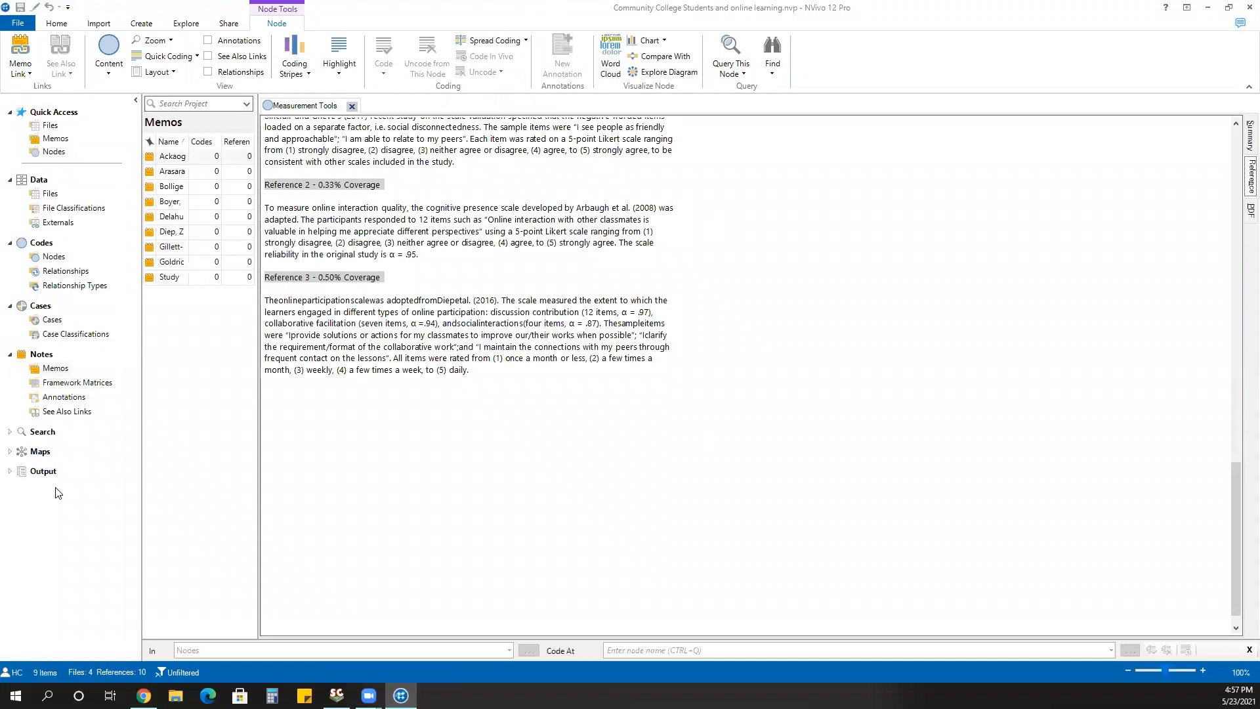
# Step: Open the Arasaratnam-Smith & Northcote article from the project's data files and show coding stripes beside it
pyautogui.click(44, 194)
pyautogui.click(224, 163)
pyautogui.doubleClick(214, 174)
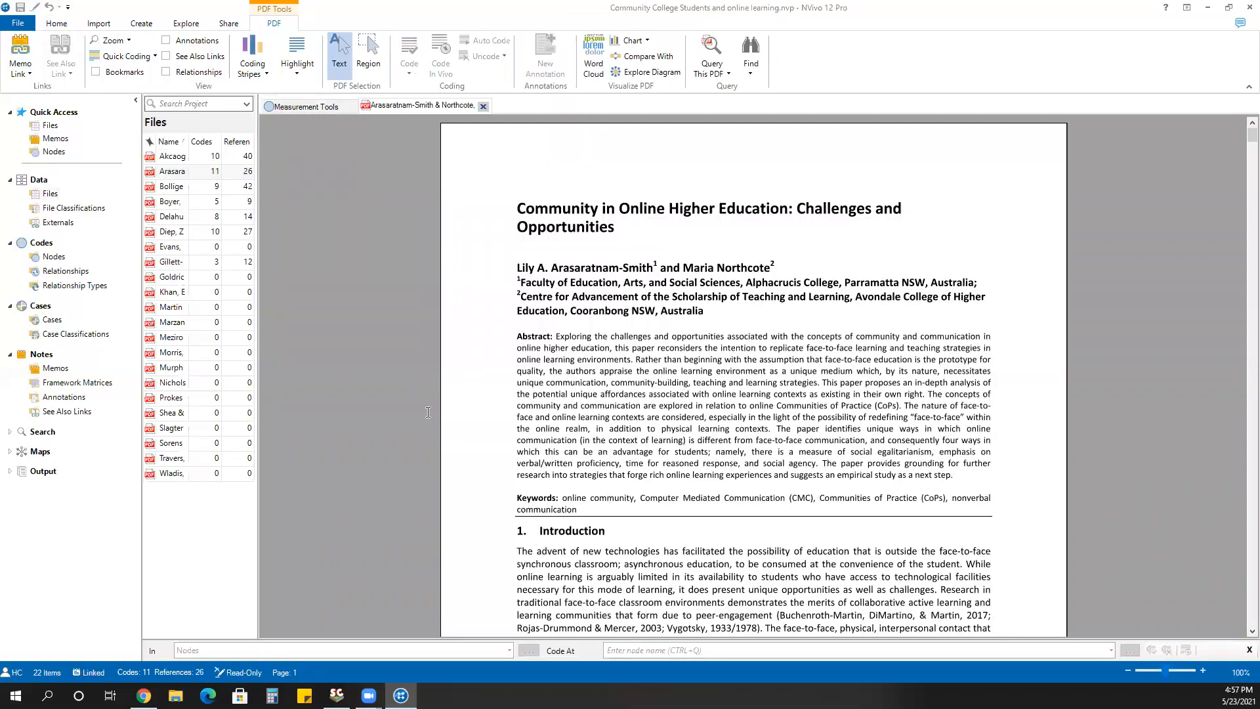
pyautogui.click(253, 66)
pyautogui.click(279, 105)
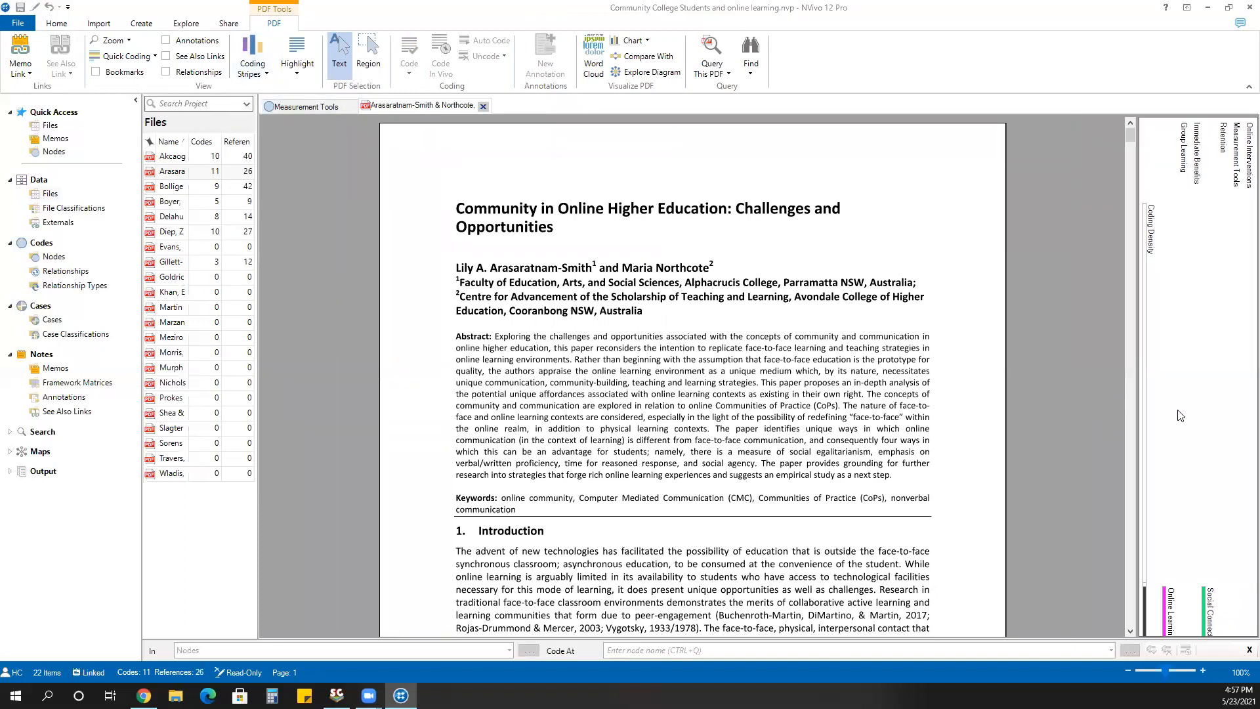
# Step: Examine the coding stripes alongside the article's text from the introduction through to its reference list
pyautogui.scroll(-5, 983, 445)
pyautogui.scroll(-5, 998, 416)
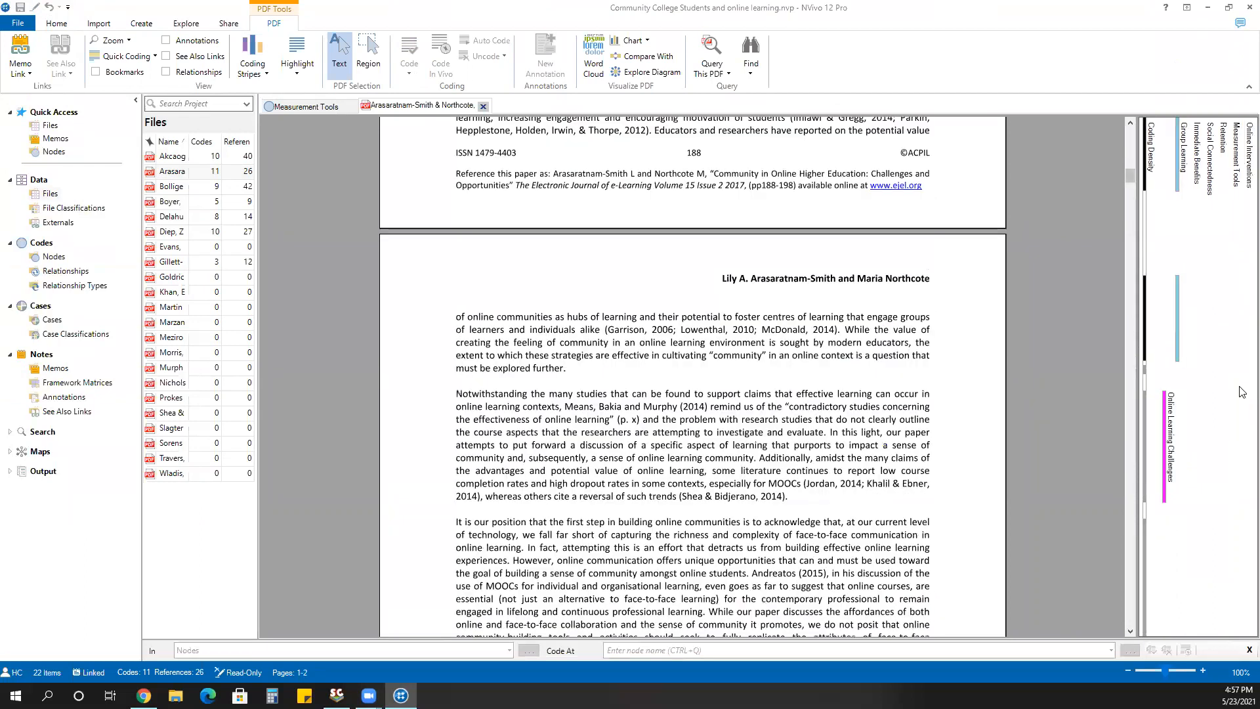
pyautogui.scroll(-5, 893, 433)
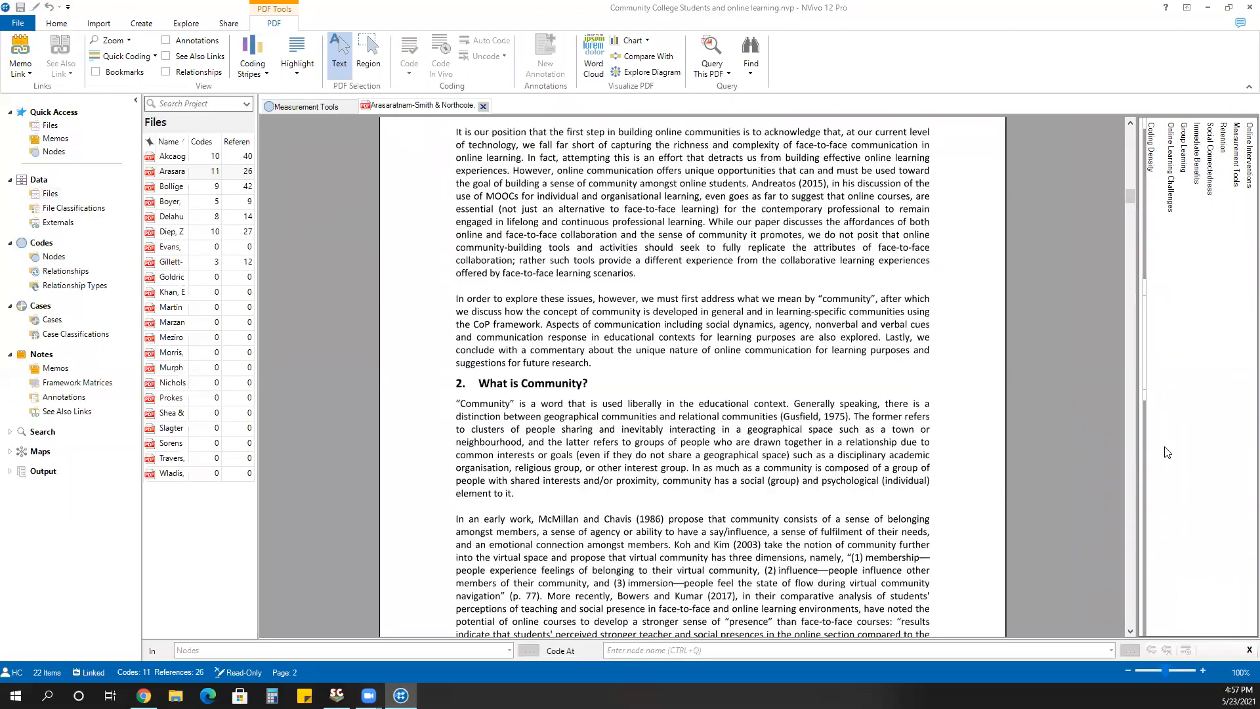
pyautogui.scroll(-15, 1009, 488)
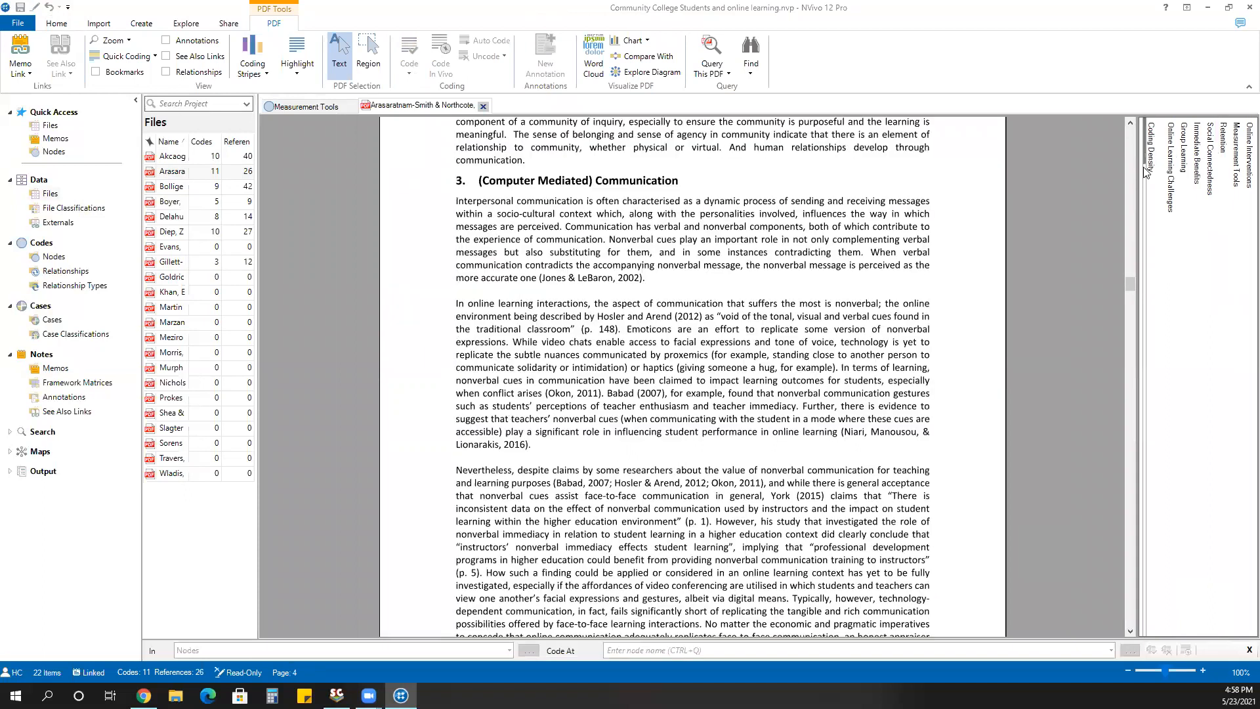
pyautogui.scroll(-5, 785, 366)
pyautogui.scroll(-7, 785, 366)
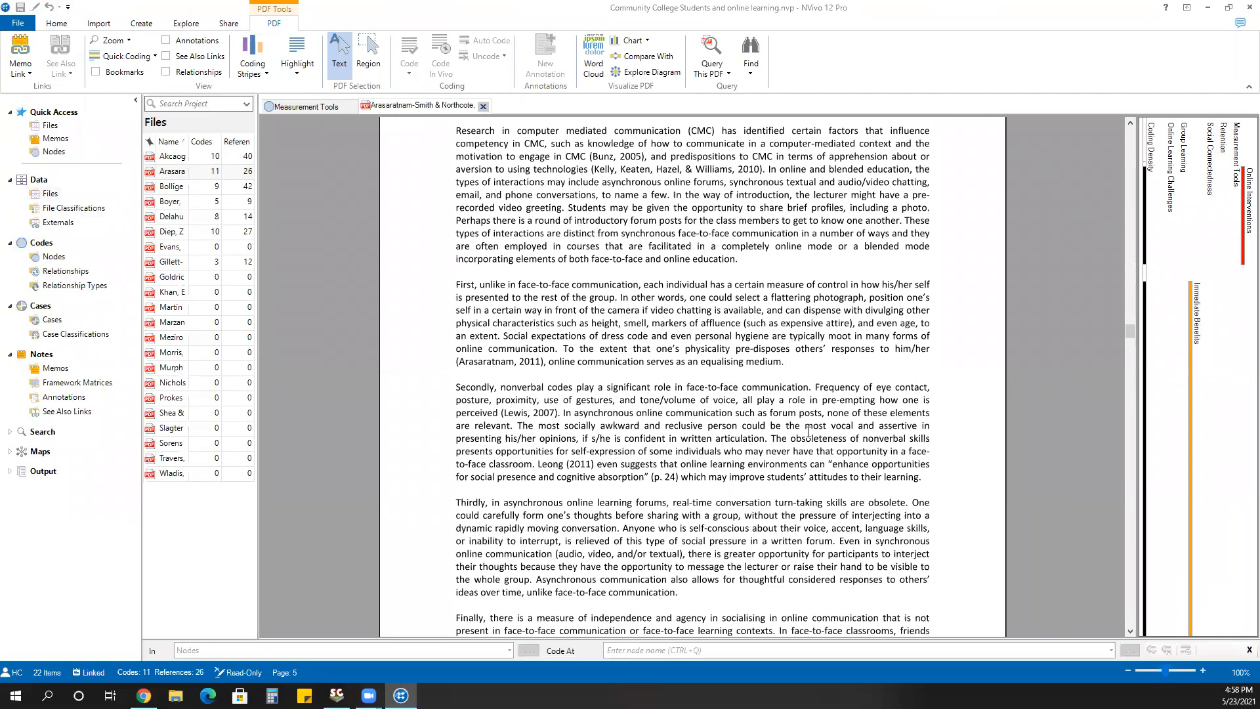
pyautogui.scroll(-12, 808, 431)
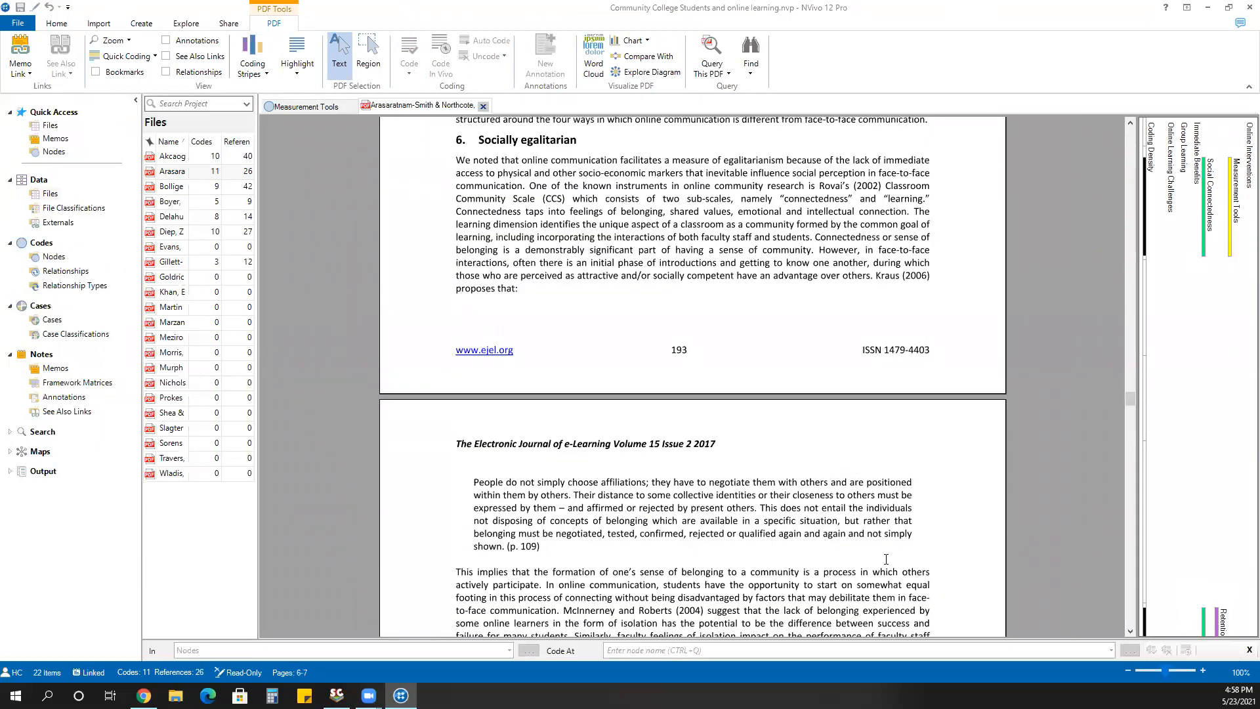
pyautogui.scroll(-18, 886, 559)
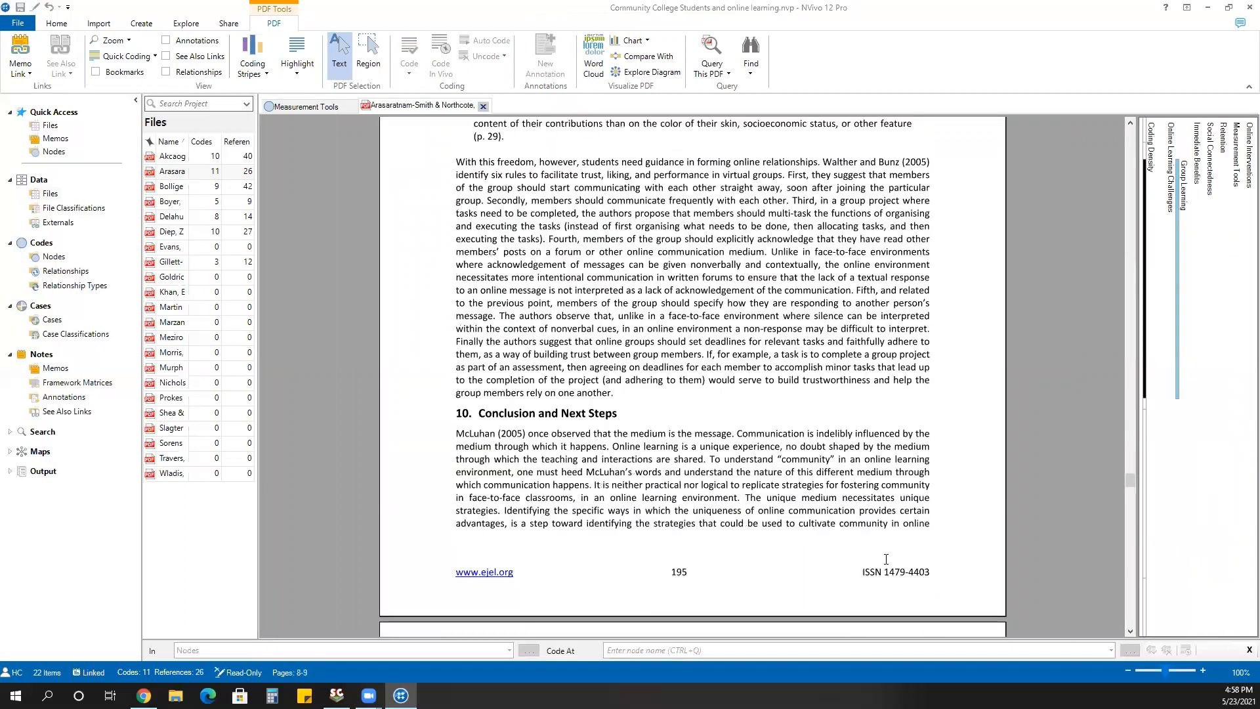
pyautogui.scroll(-6, 886, 558)
pyautogui.scroll(-4, 885, 558)
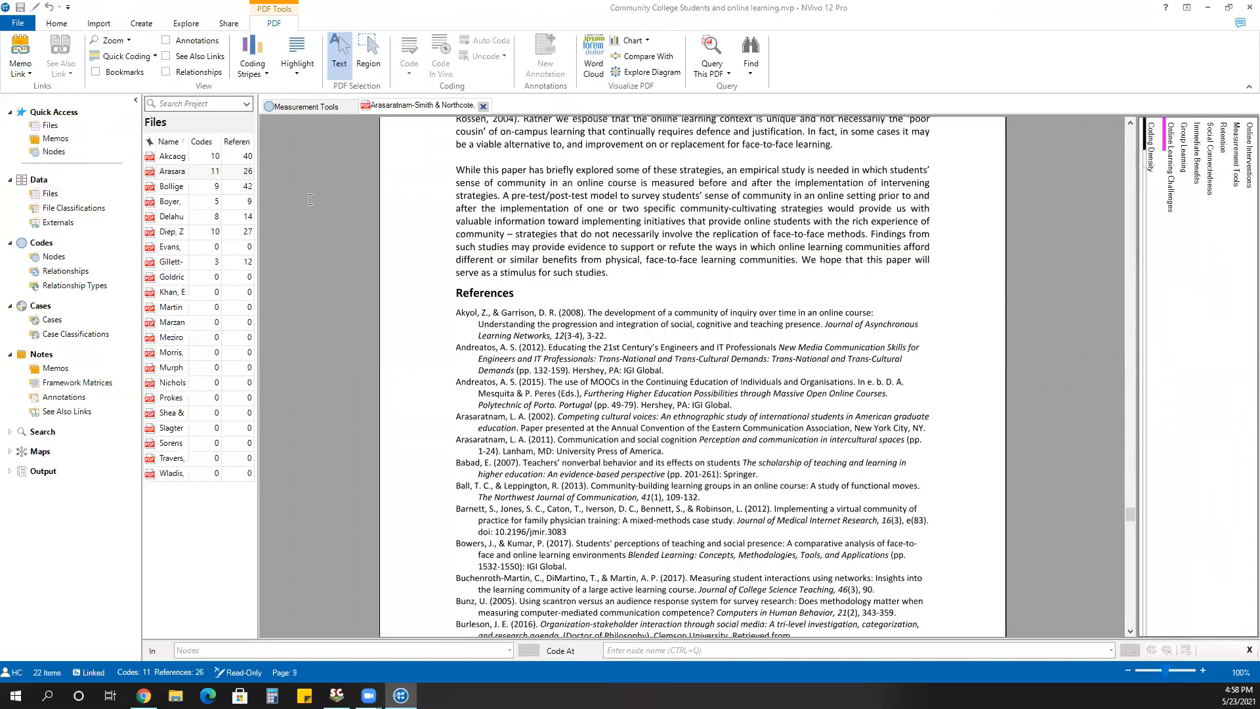